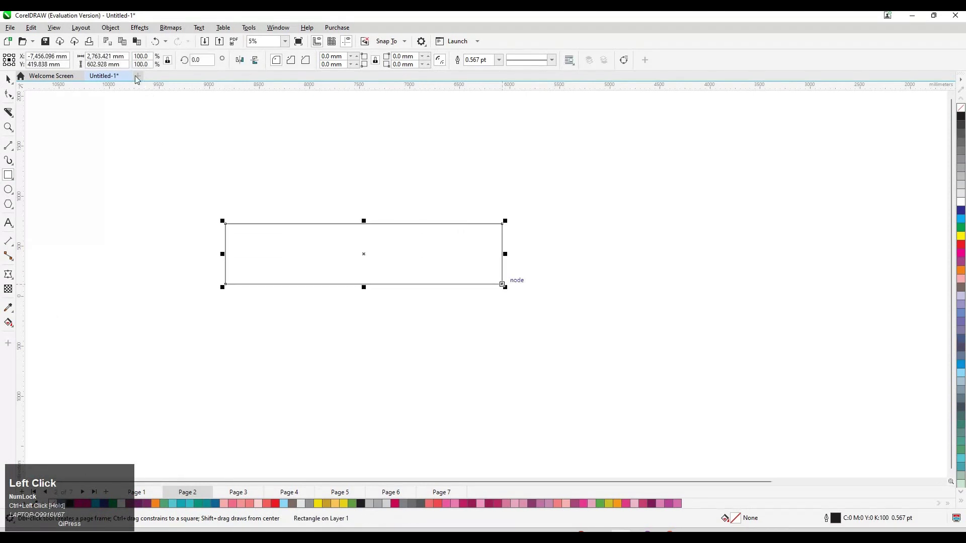
Resize the rectangle by entering 40 mm for the width and 5 mm for the height with the ratio locked
{"action": "left_click", "coordinate": [117, 56]}
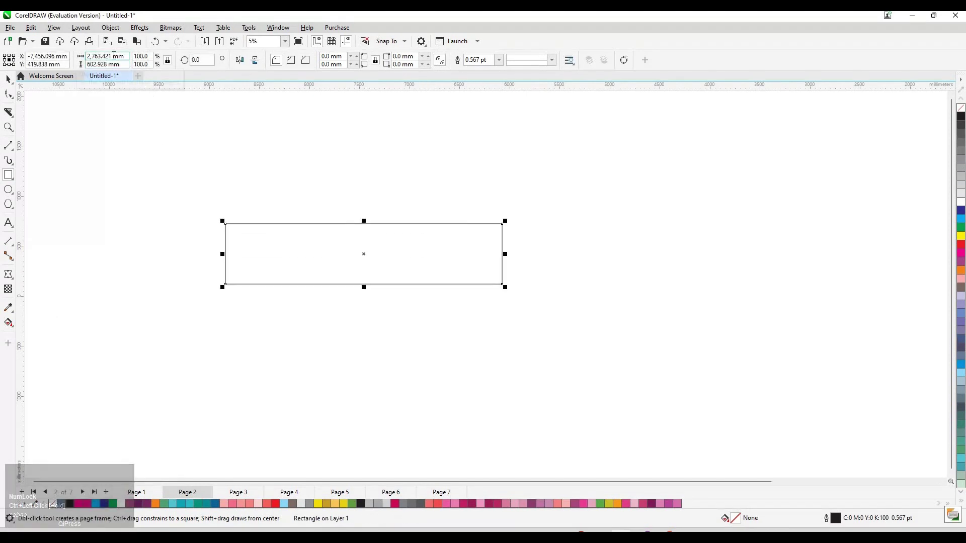
{"action": "type", "text": "40mm"}
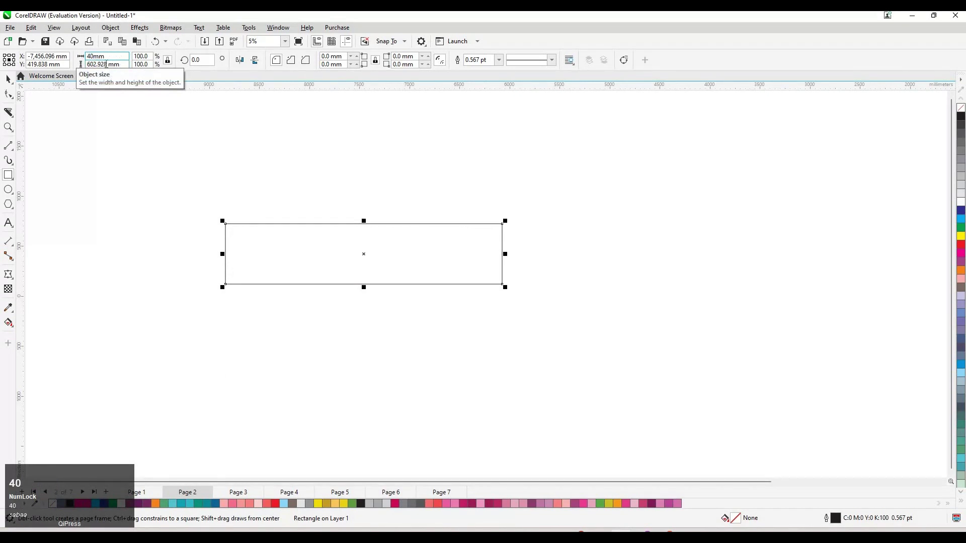
{"action": "left_click", "coordinate": [106, 65]}
{"action": "key", "text": "BackSpace"}
{"action": "key", "text": "BackSpace"}
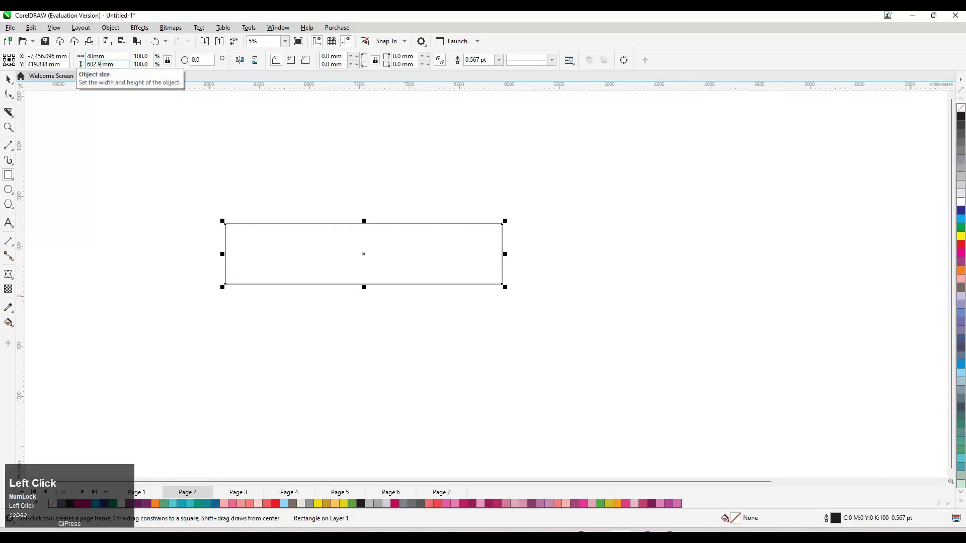
{"action": "type", "text": "4"}
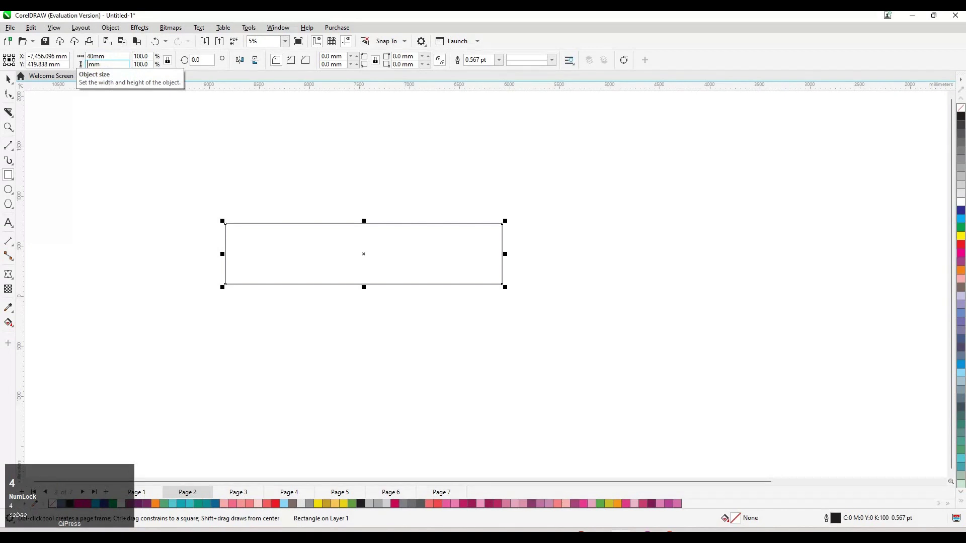
{"action": "key", "text": "Return"}
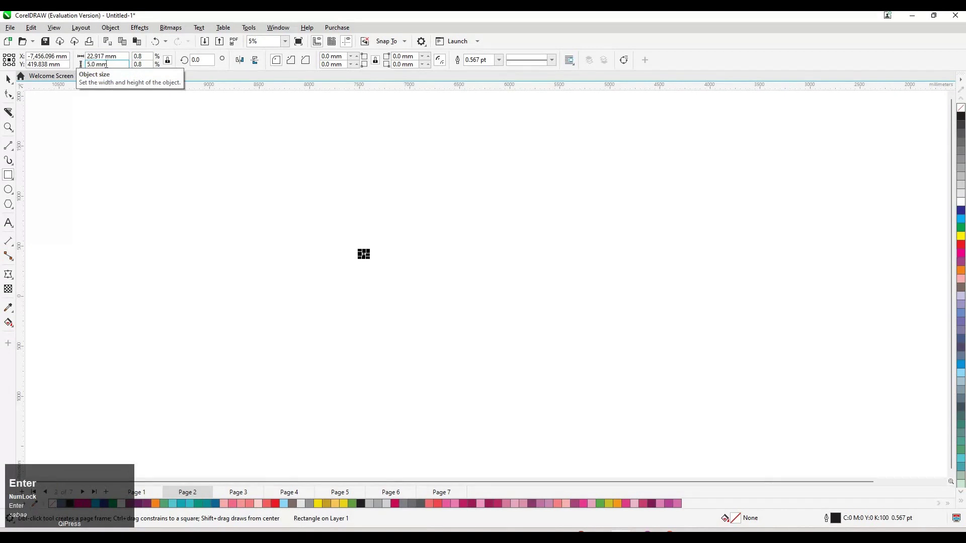
{"action": "key", "text": "F4"}
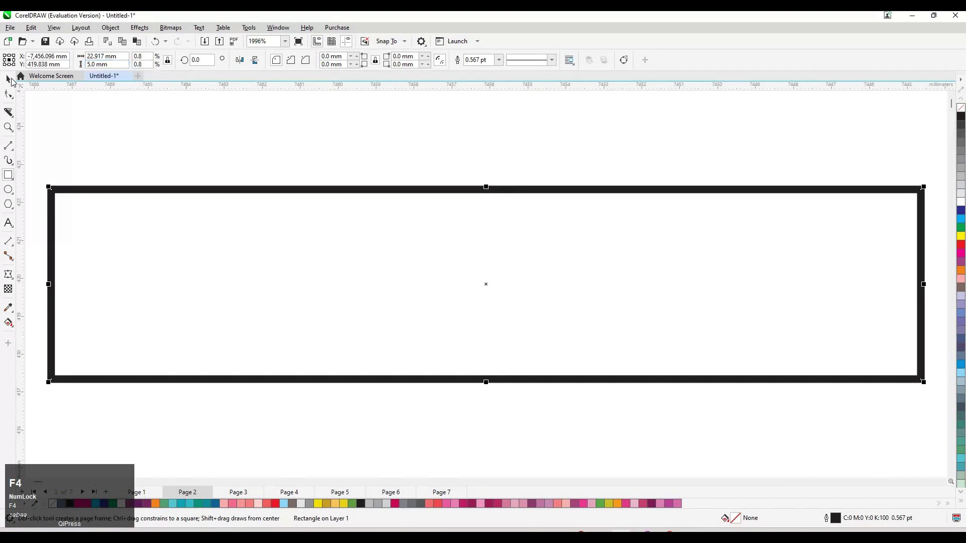
Create a mirrored copy of the rectangle directly above the original, sharing its upper edge
{"action": "left_click", "coordinate": [492, 277]}
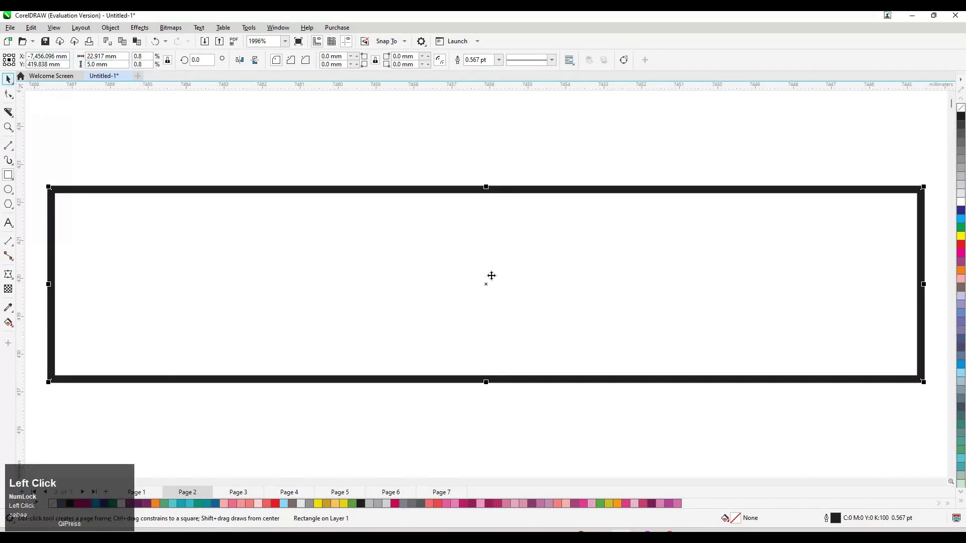
{"action": "left_click", "coordinate": [486, 283]}
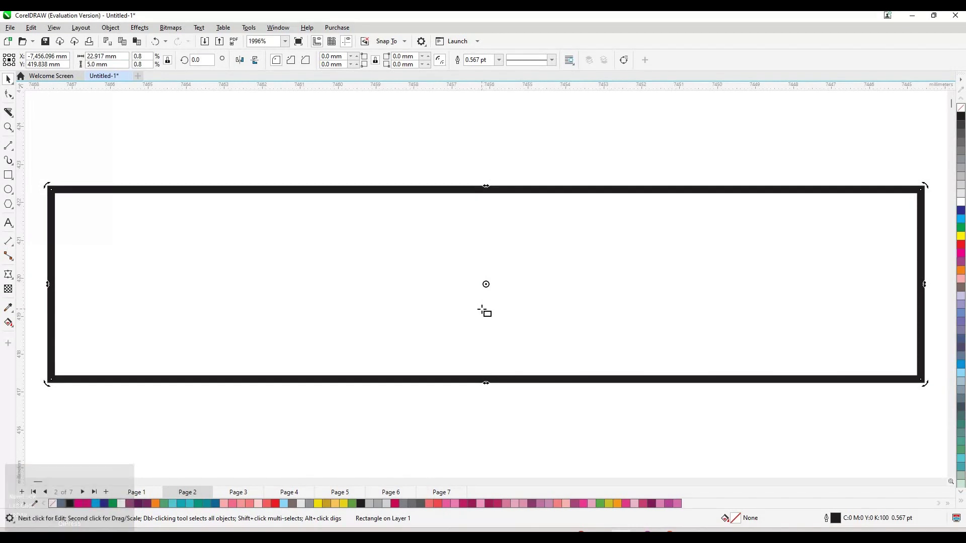
{"action": "key", "text": "space"}
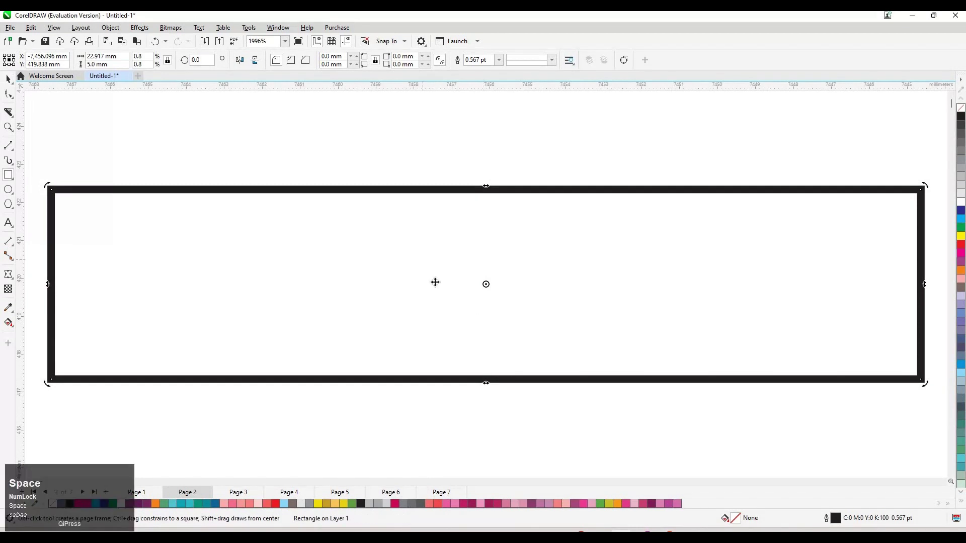
{"action": "key", "text": "space"}
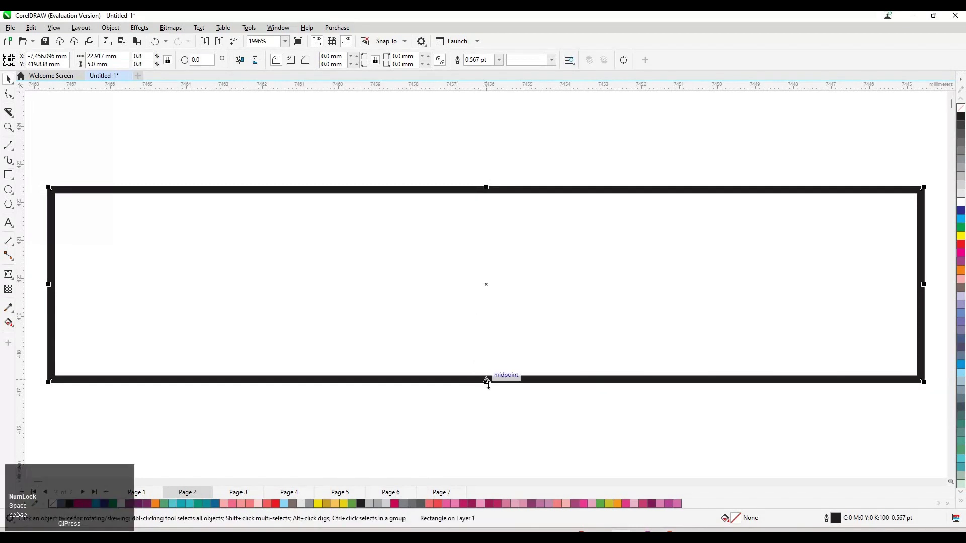
{"action": "key", "text": "ctrl"}
{"action": "left_click_drag", "start_coordinate": [505, 159], "coordinate": [504, 153]}
{"action": "right_click", "coordinate": [505, 153]}
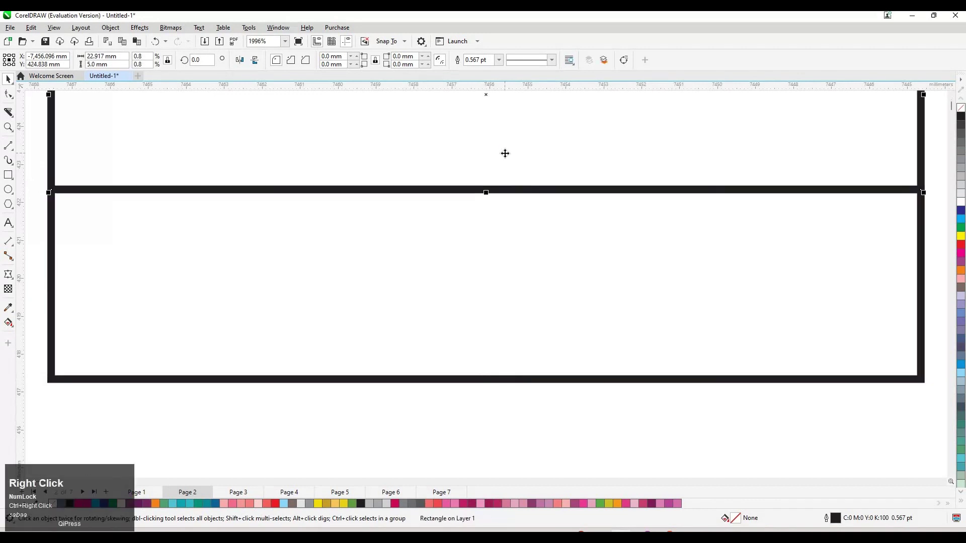
{"action": "key", "text": "F4"}
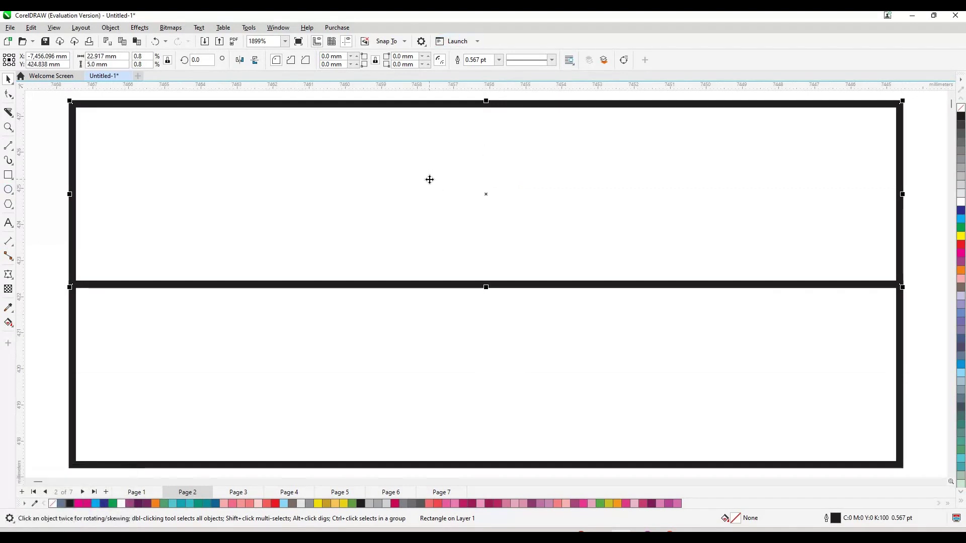
Create another mirrored copy of the original rectangle directly below it, making a stack of three
{"action": "key", "text": "F3"}
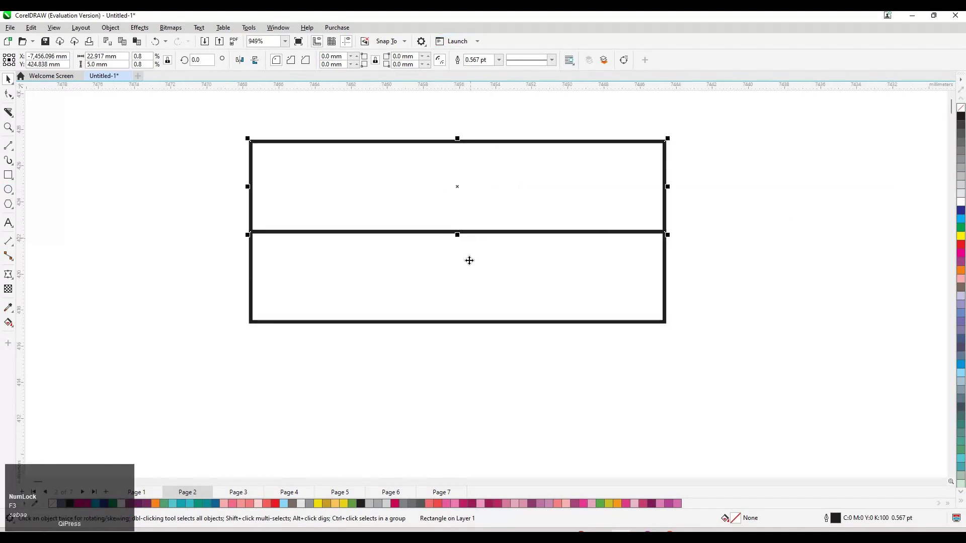
{"action": "left_click", "coordinate": [458, 232]}
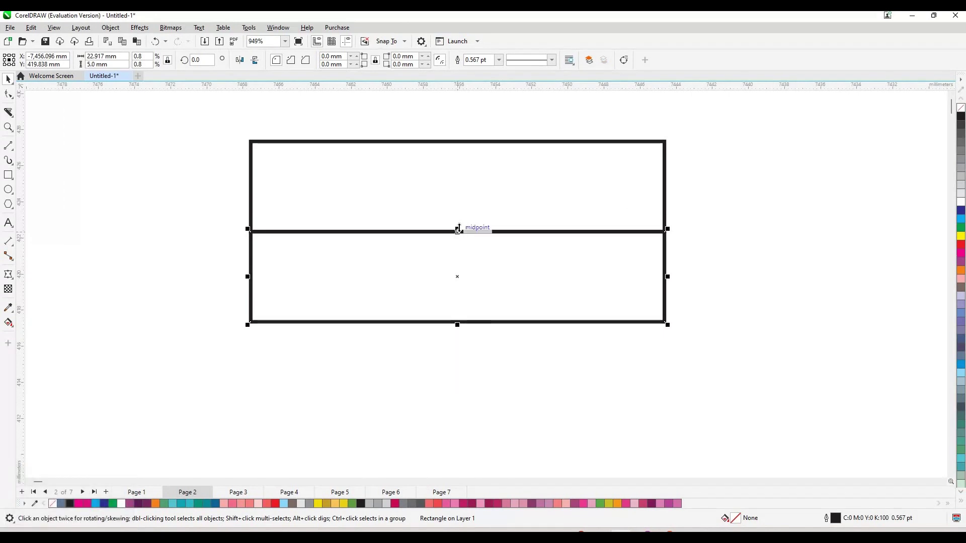
{"action": "left_click_drag", "start_coordinate": [458, 230], "coordinate": [457, 321]}
{"action": "right_click", "coordinate": [458, 321]}
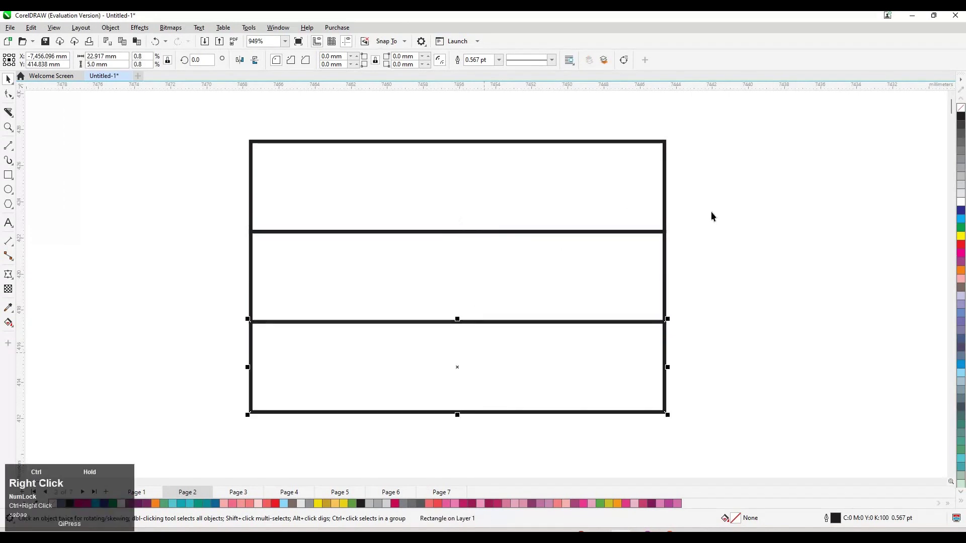
{"action": "left_click", "coordinate": [711, 216]}
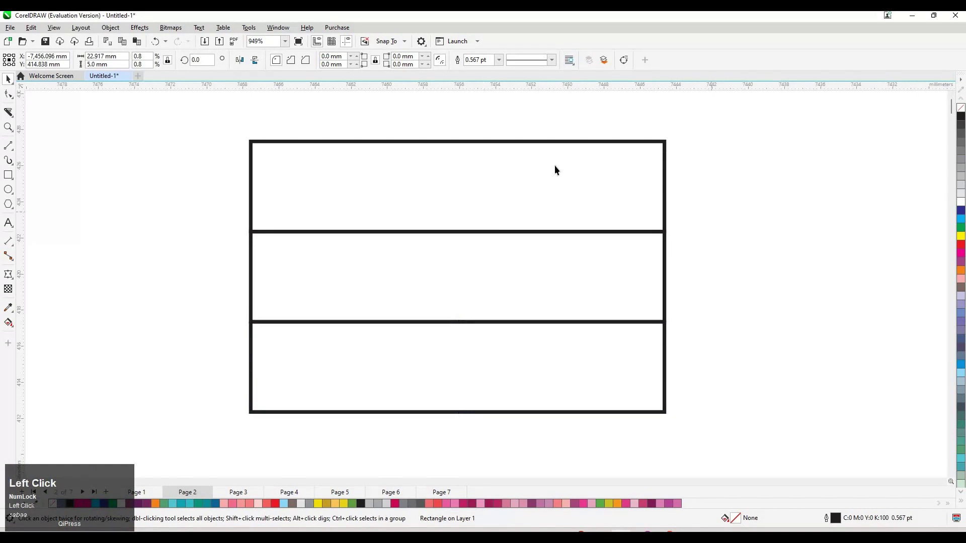
Skew the uppermost rectangle so its upper edge shifts left by about 2.9 mm and its lower edge stays in place
{"action": "left_click", "coordinate": [504, 174]}
{"action": "left_click", "coordinate": [463, 148]}
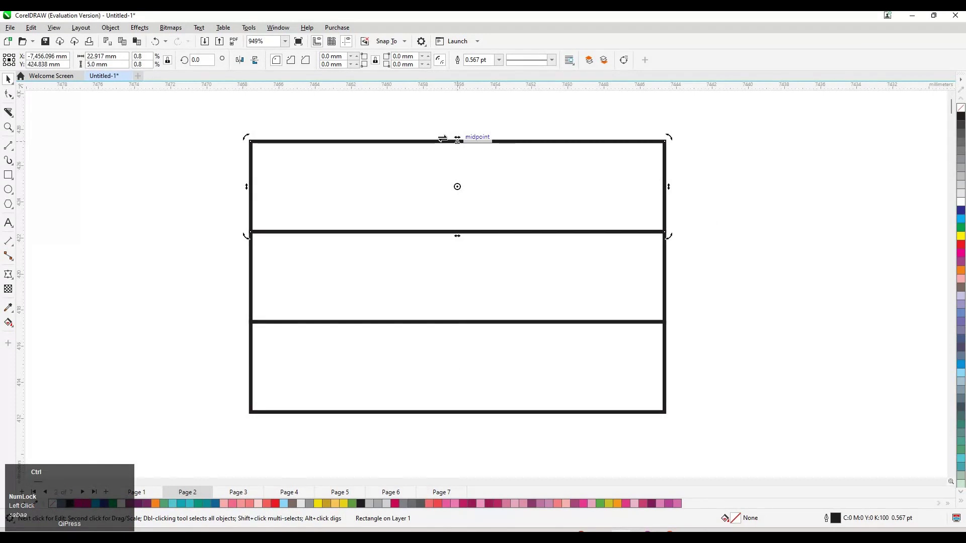
{"action": "left_click_drag", "start_coordinate": [457, 139], "coordinate": [410, 140]}
{"action": "left_click", "coordinate": [429, 373]}
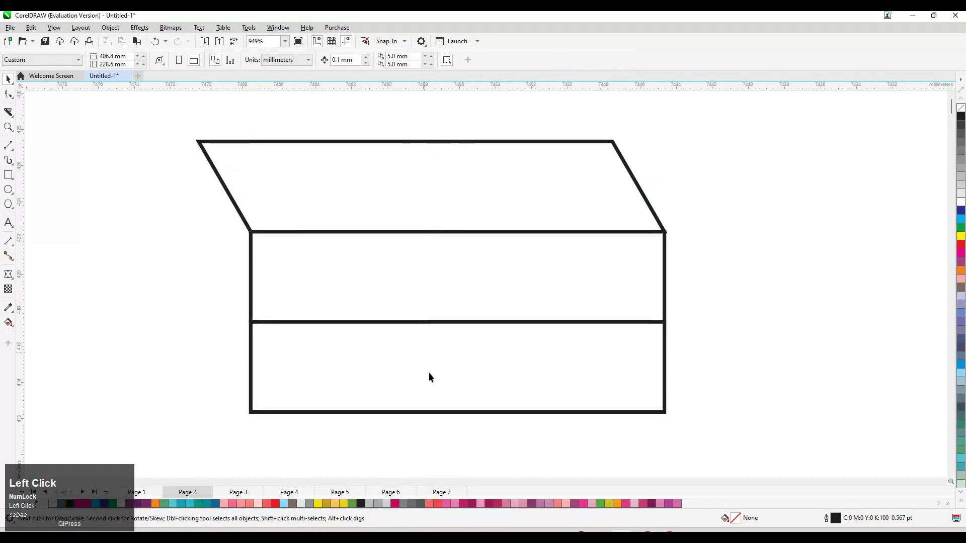
Skew the lowest rectangle so its lower edge shifts left by about 2.9 mm, mirroring the uppermost one
{"action": "left_click", "coordinate": [466, 384]}
{"action": "left_click", "coordinate": [466, 384]}
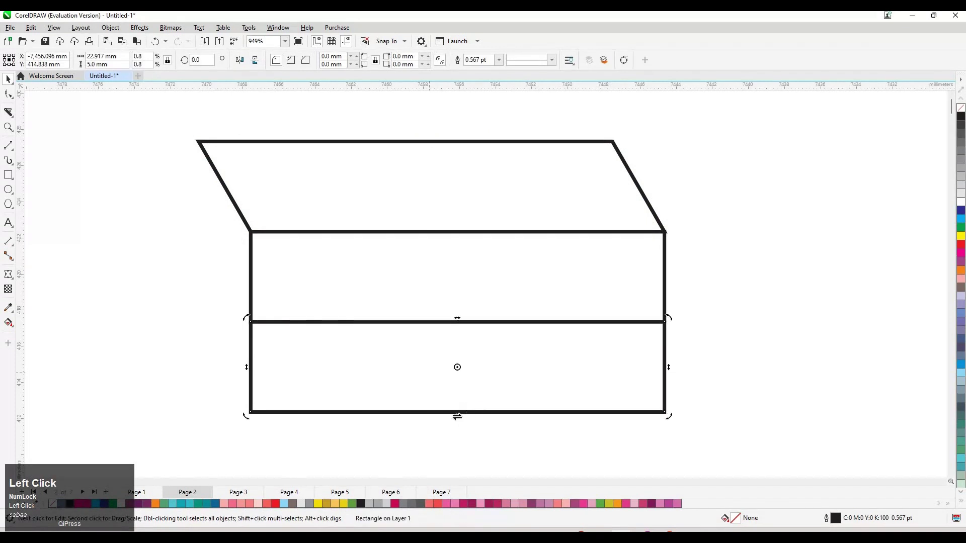
{"action": "left_click_drag", "start_coordinate": [457, 417], "coordinate": [410, 424]}
{"action": "left_click_drag", "start_coordinate": [568, 288], "coordinate": [568, 289]}
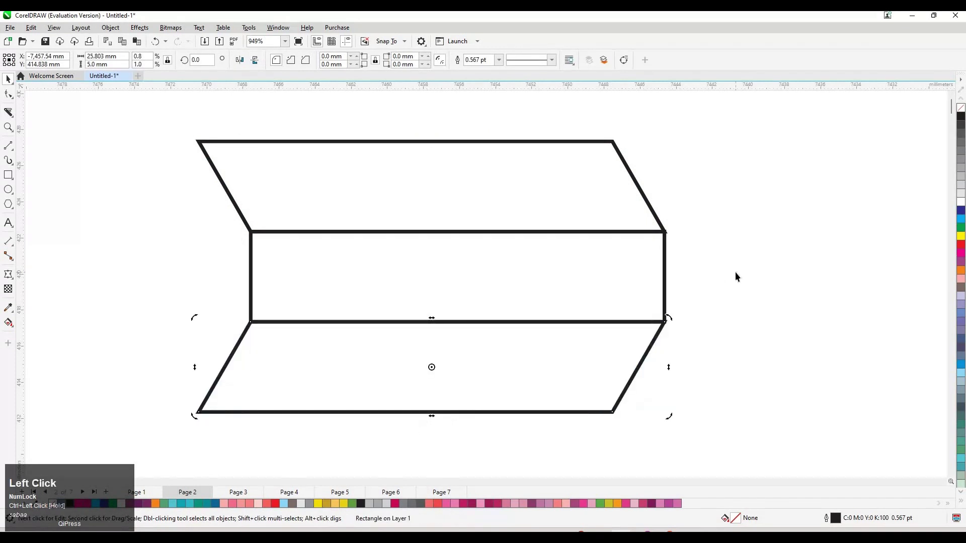
{"action": "left_click", "coordinate": [736, 273]}
Draw a 15 mm vertical two-point line joining the far-left corners of the upper and lower skewed shapes
{"action": "key", "text": "m"}
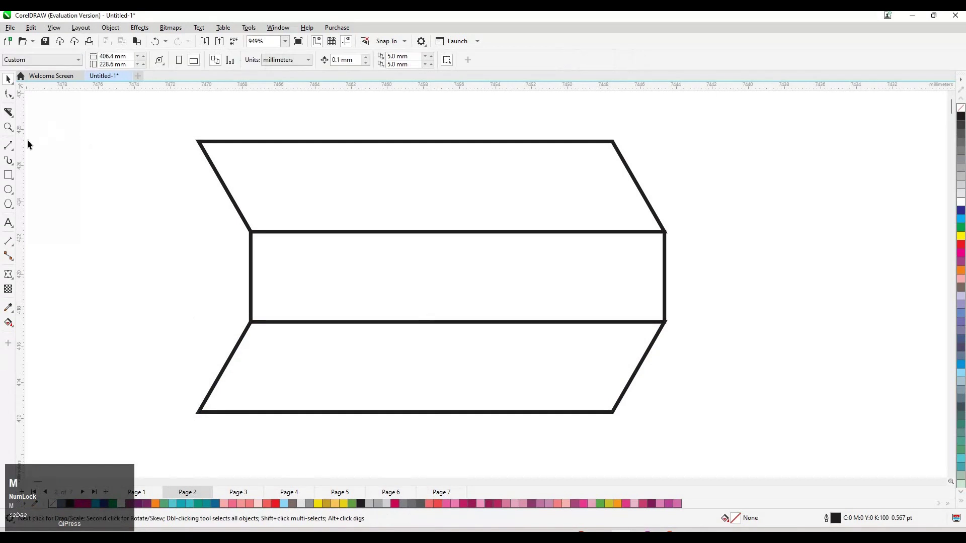
{"action": "left_click", "coordinate": [9, 145]}
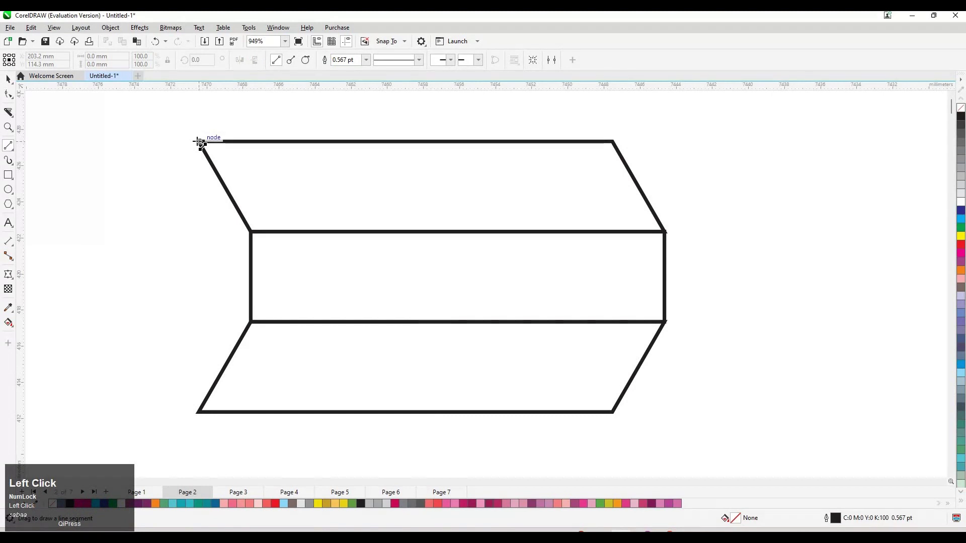
{"action": "left_click", "coordinate": [198, 412]}
{"action": "left_click_drag", "start_coordinate": [199, 412], "coordinate": [198, 141]}
{"action": "key", "text": "space"}
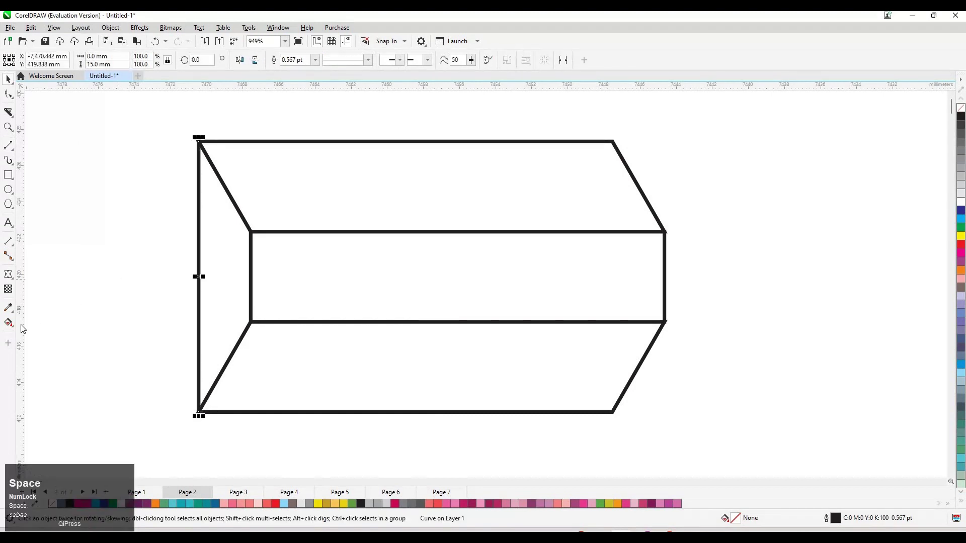
Fill the enclosed trapezoid at the left end with blue-grey (C:40 M:20 Y:0 K:40) using Smart Fill
{"action": "left_click", "coordinate": [11, 325]}
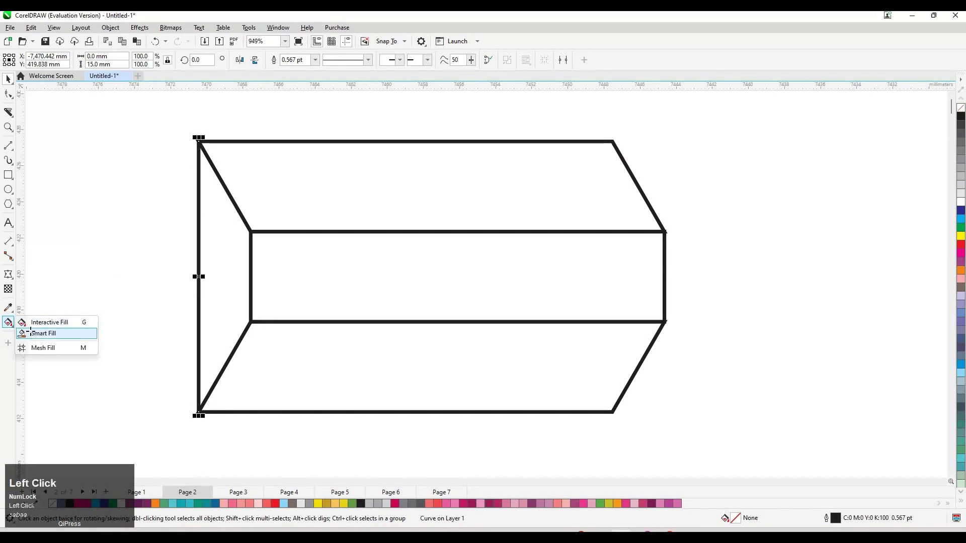
{"action": "left_click", "coordinate": [227, 264]}
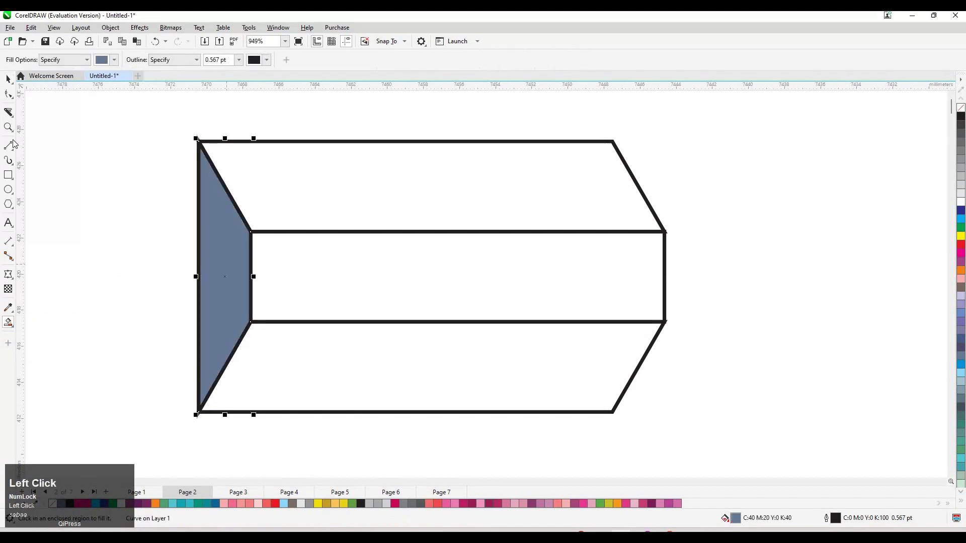
{"action": "key", "text": "space"}
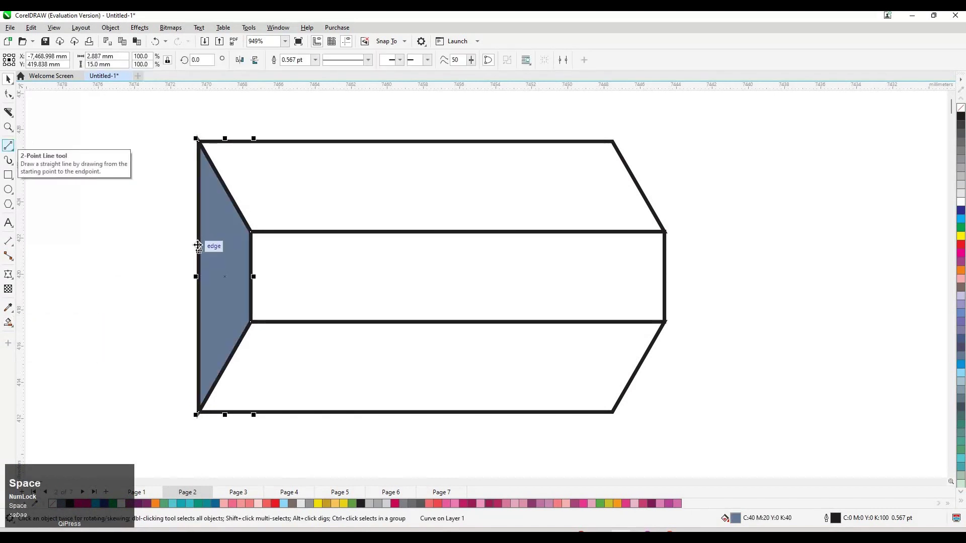
Pull out and delete the vertical helper line, and snap the filled trapezoid back onto the upper-left corner
{"action": "left_click_drag", "start_coordinate": [177, 250], "coordinate": [198, 153]}
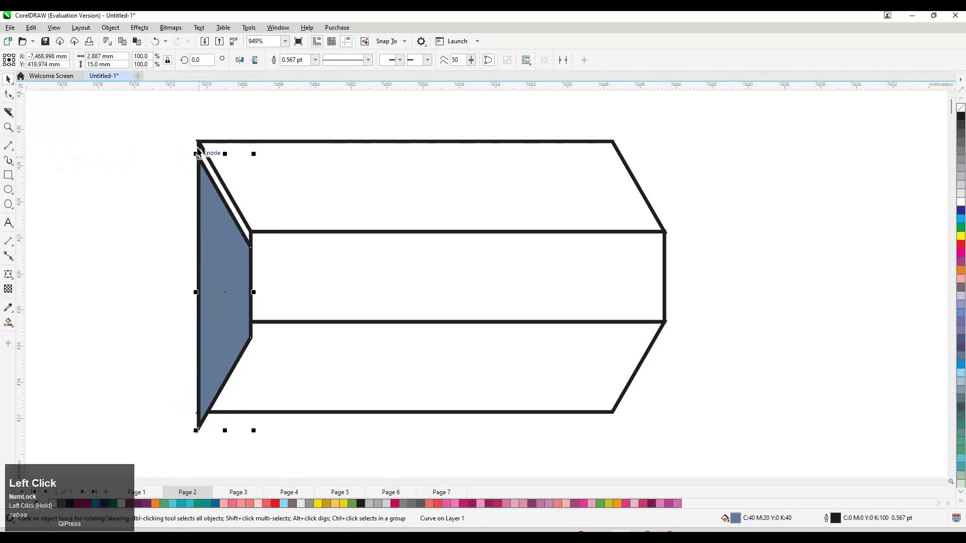
{"action": "left_click", "coordinate": [149, 153]}
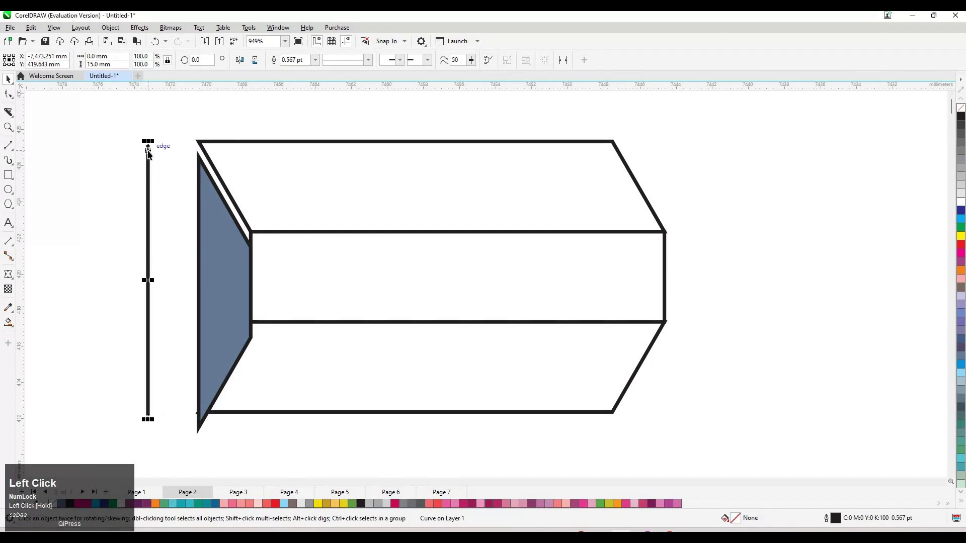
{"action": "left_click", "coordinate": [200, 158]}
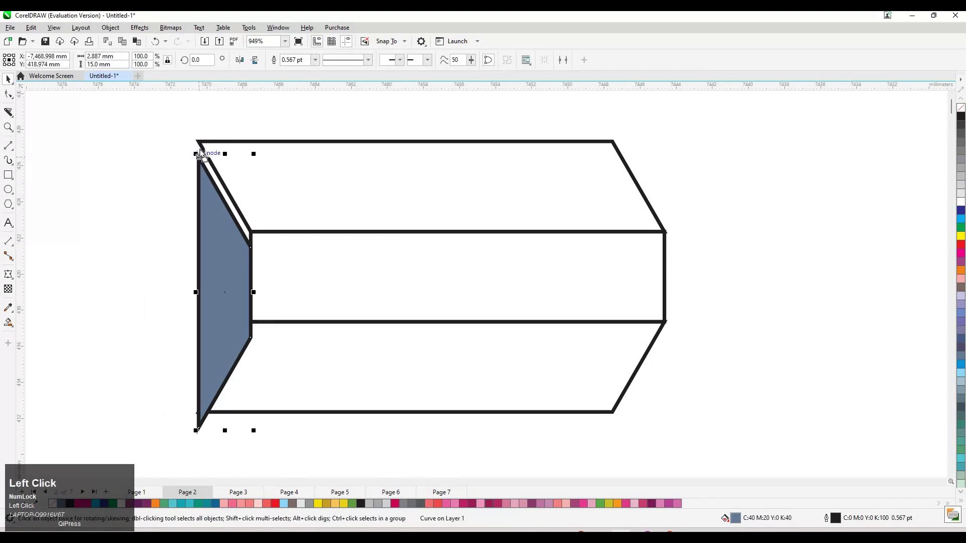
{"action": "left_click_drag", "start_coordinate": [200, 156], "coordinate": [198, 143]}
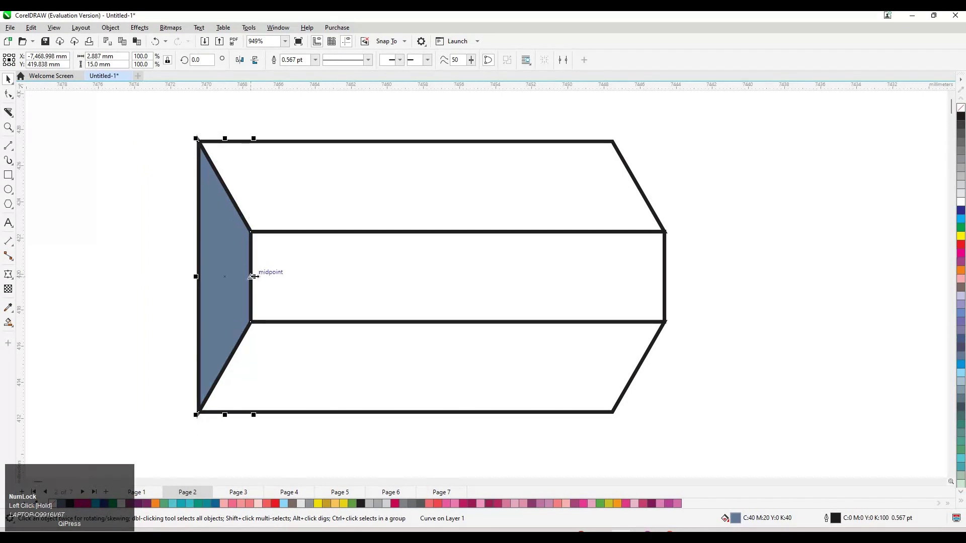
Mirror a copy of the filled trapezoid to its left and weld both halves into one hexagon
{"action": "left_click_drag", "start_coordinate": [253, 276], "coordinate": [131, 276]}
{"action": "right_click", "coordinate": [131, 276]}
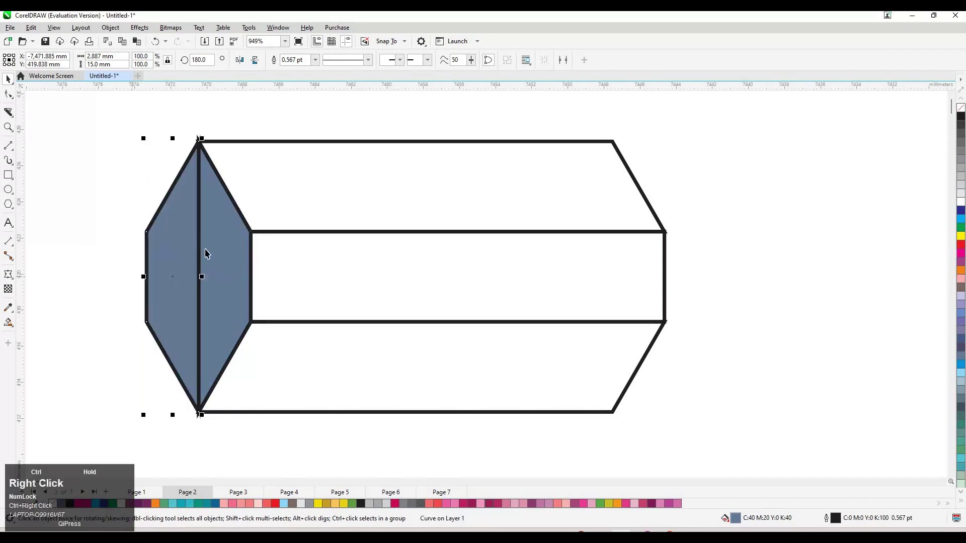
{"action": "left_click", "coordinate": [209, 255], "text": "shift"}
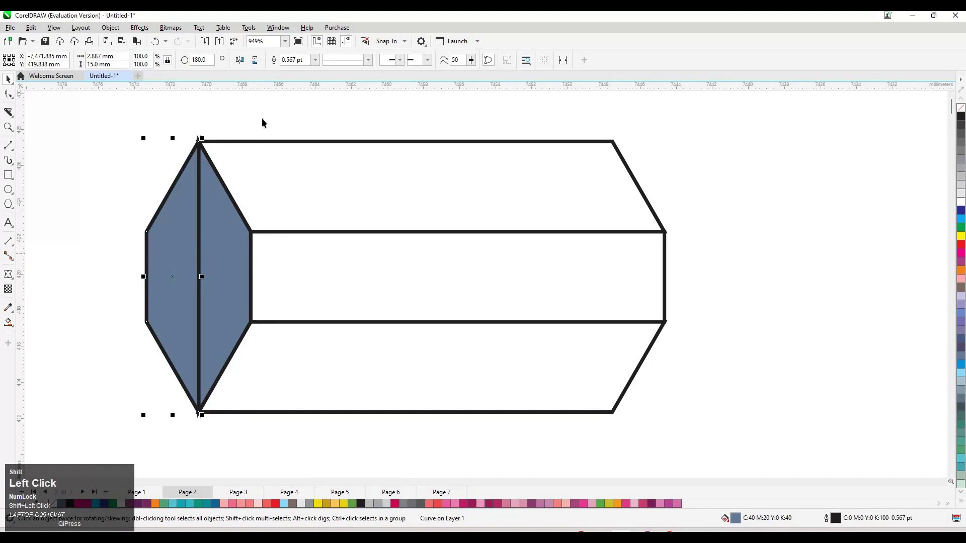
{"action": "left_click", "coordinate": [297, 64]}
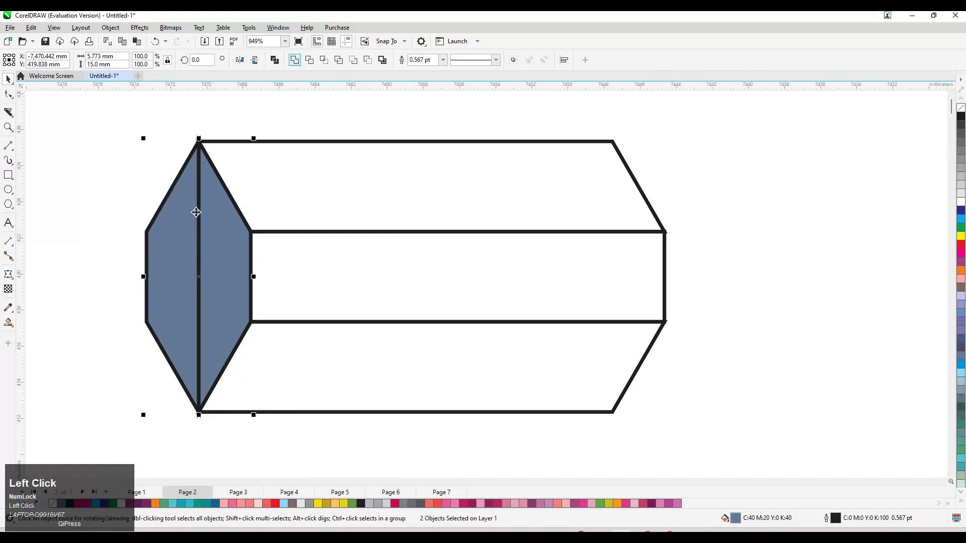
Duplicate the blue-grey hexagon and place the copy to the right of the three-panel body
{"action": "key", "text": "ctrl+d"}
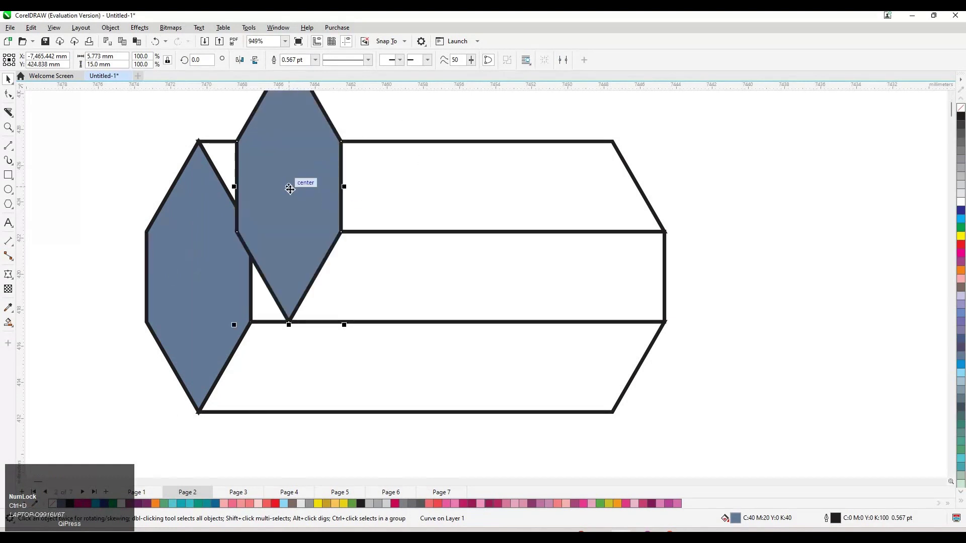
{"action": "left_click_drag", "start_coordinate": [286, 185], "coordinate": [784, 280]}
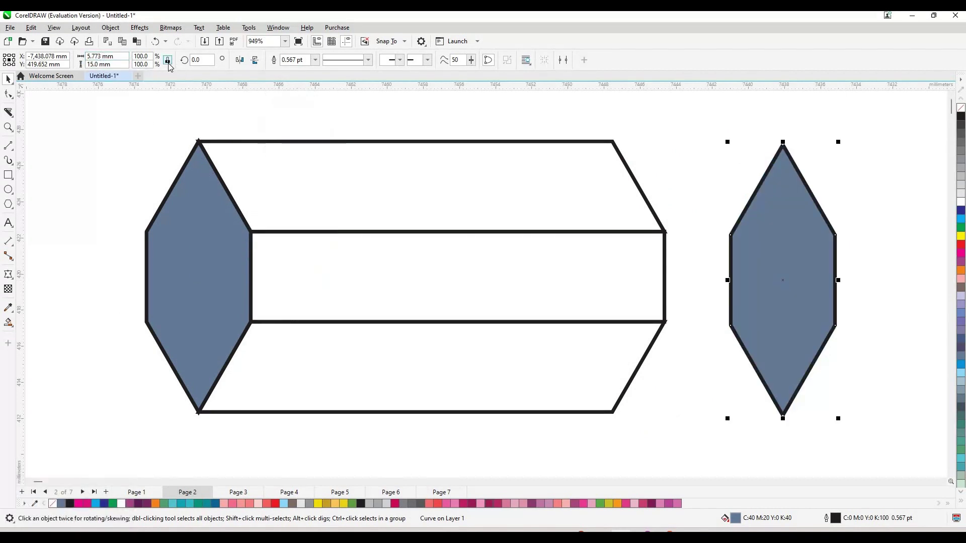
Set the width of the copied blue-grey hexagon to 15 mm
{"action": "left_click", "coordinate": [103, 57]}
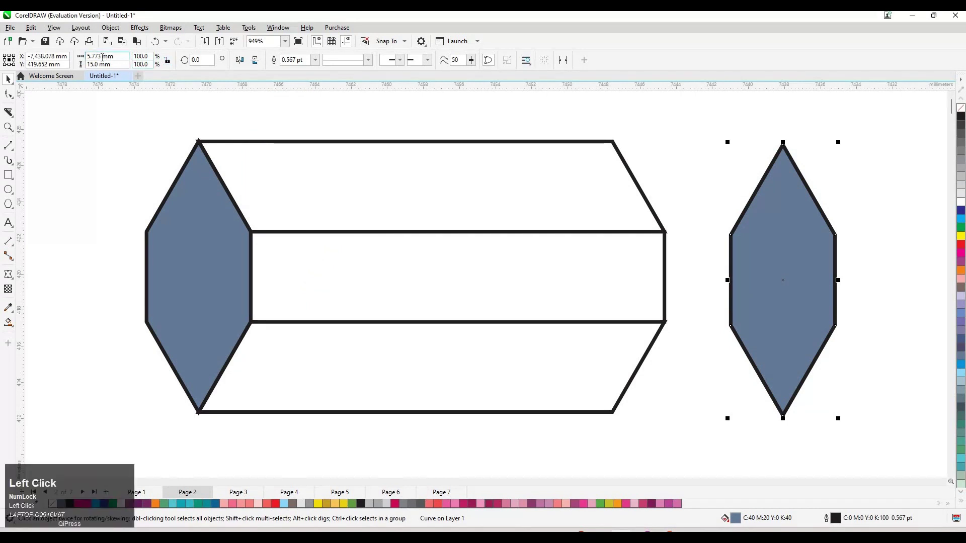
{"action": "double_click", "coordinate": [103, 56]}
{"action": "key", "text": "BackSpace"}
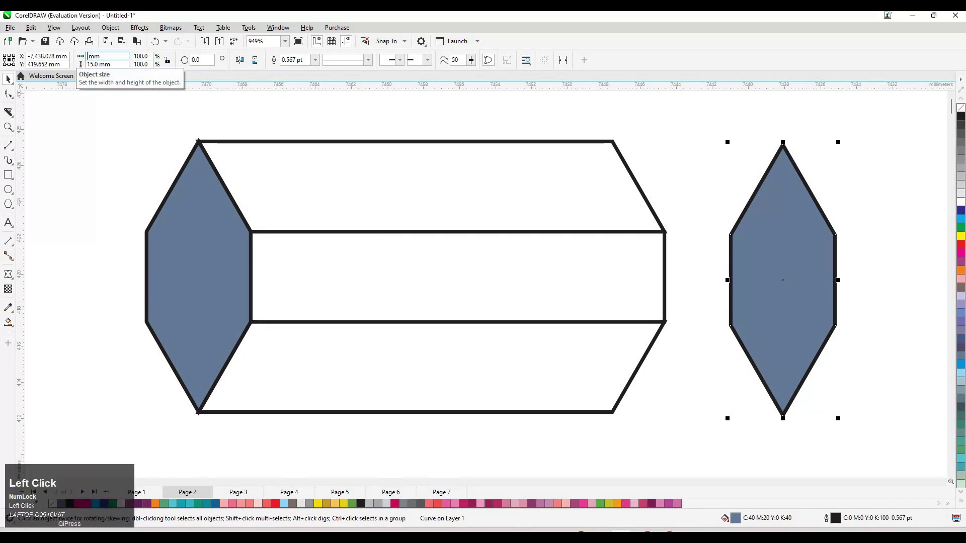
{"action": "type", "text": "15"}
{"action": "key", "text": "Return"}
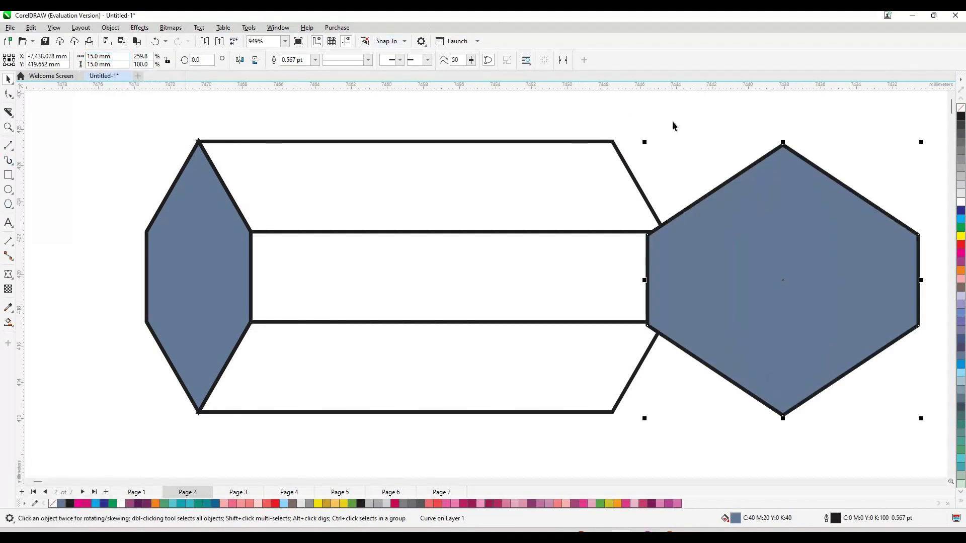
Draw a circle in the empty area beside the end face and set its width and height to 5 mm
{"action": "key", "text": "m"}
{"action": "left_click", "coordinate": [9, 190]}
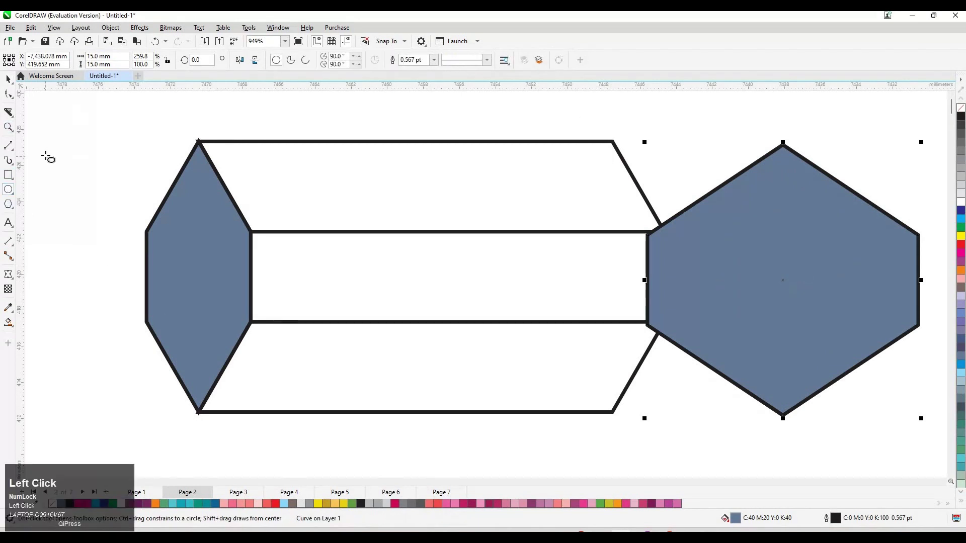
{"action": "mouse_move", "coordinate": [45, 157]}
{"action": "left_mouse_down"}
{"action": "mouse_move", "coordinate": [85, 216]}
{"action": "mouse_move", "coordinate": [107, 229]}
{"action": "left_mouse_up"}
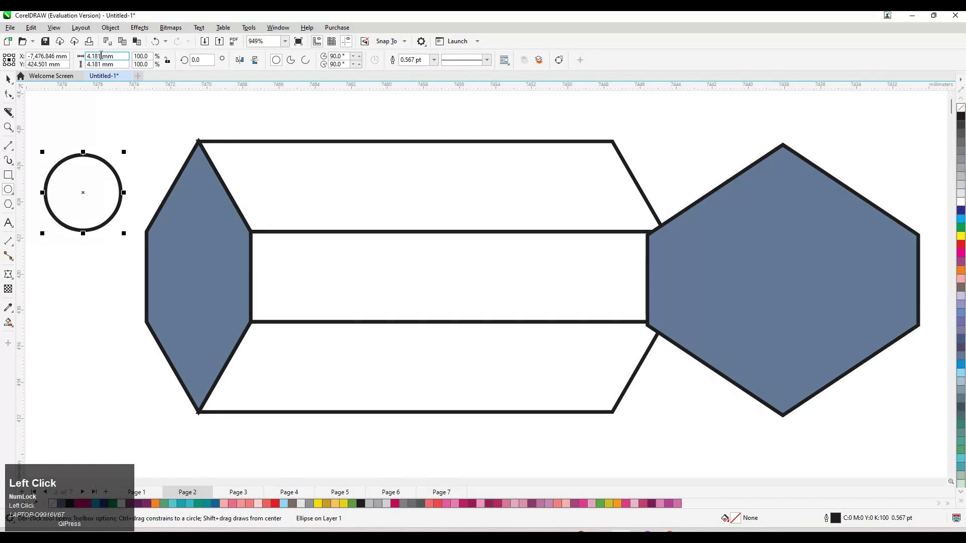
{"action": "double_click", "coordinate": [101, 55]}
{"action": "type", "text": "5"}
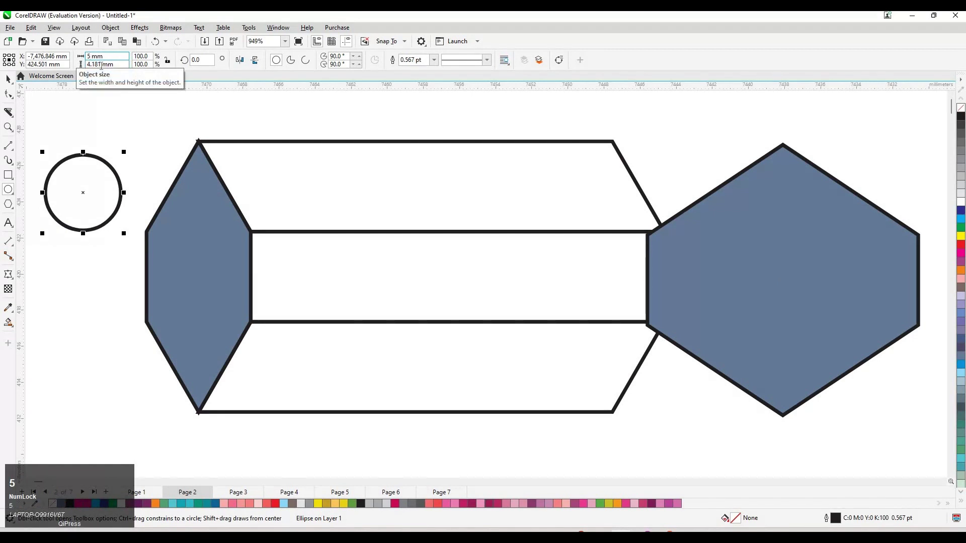
{"action": "double_click", "coordinate": [101, 65]}
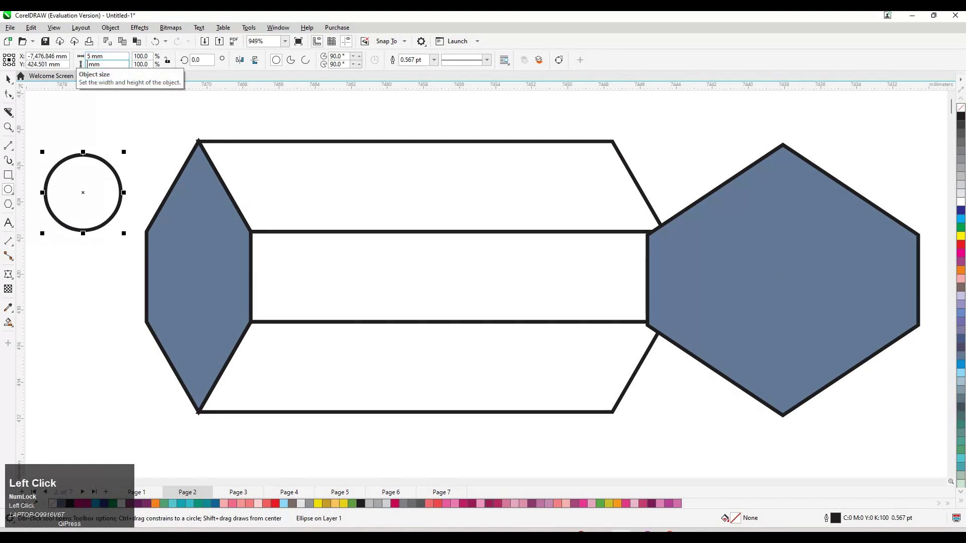
{"action": "type", "text": "5"}
{"action": "key", "text": "Return"}
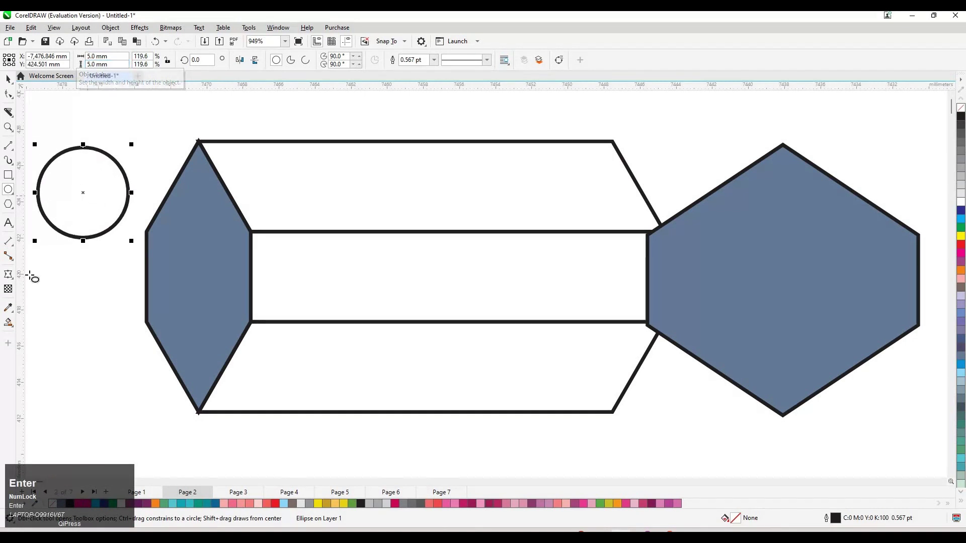
Center the 5 mm circle horizontally and vertically on the wide blue-grey hexagon
{"action": "key", "text": "space"}
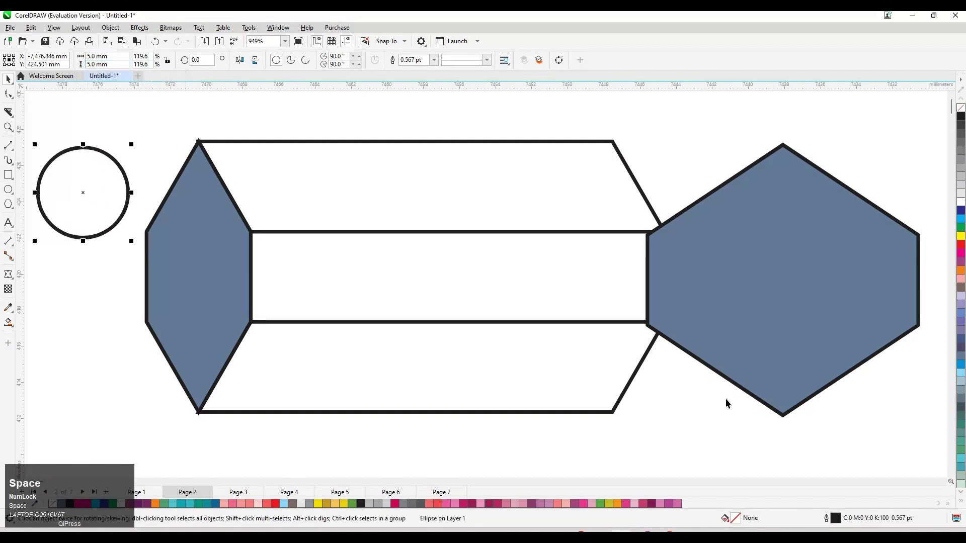
{"action": "left_click", "coordinate": [775, 270], "text": "shift"}
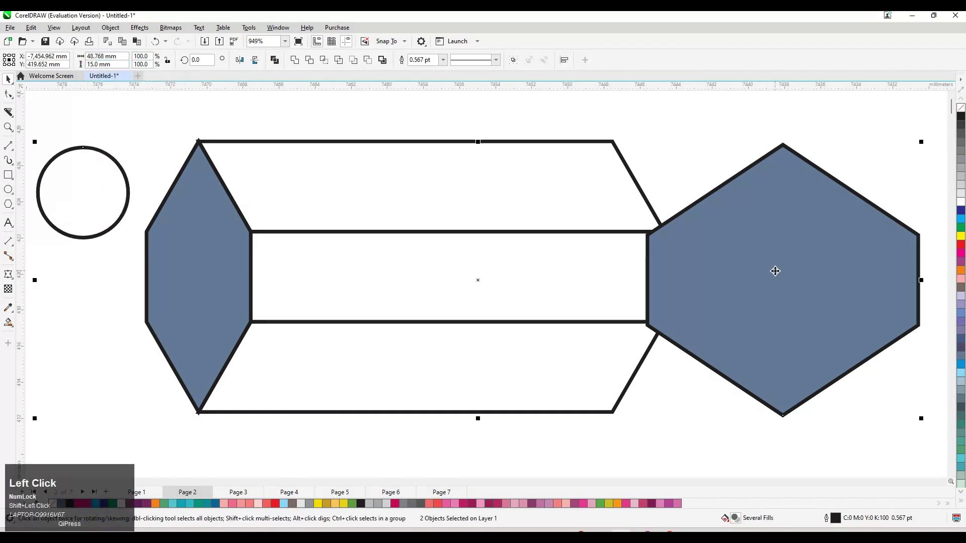
{"action": "key", "text": "e"}
{"action": "key", "text": "c"}
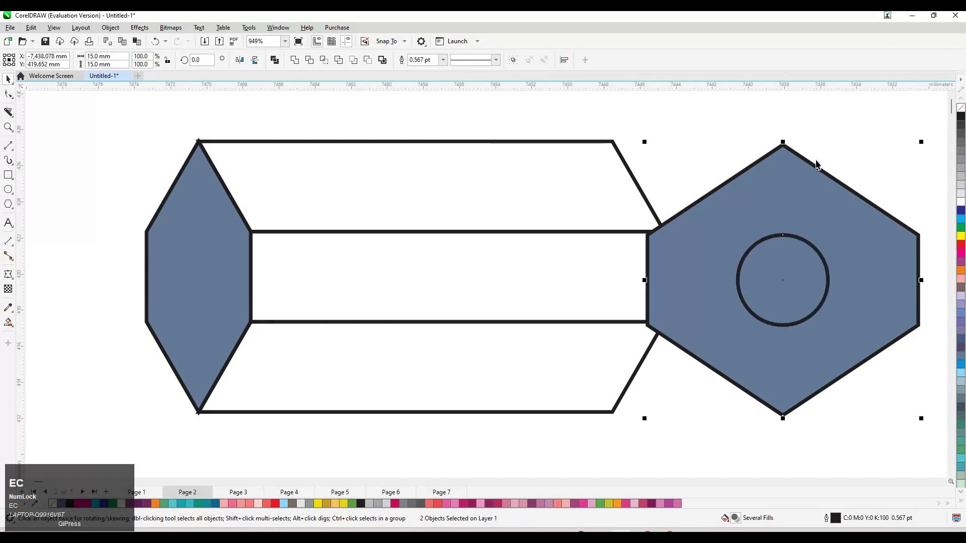
Group the wide hexagon with the circle at its center
{"action": "left_click", "coordinate": [769, 176]}
{"action": "left_click", "coordinate": [770, 176]}
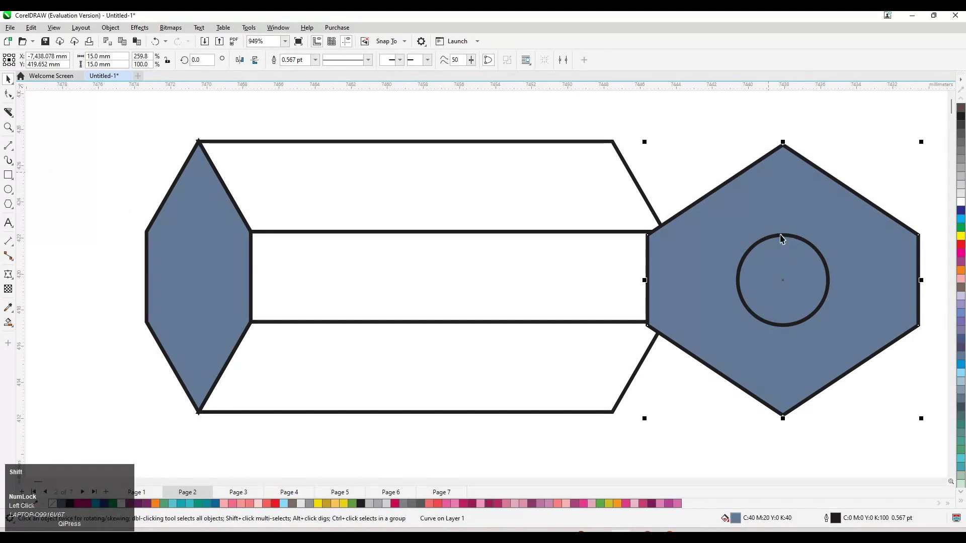
{"action": "left_click", "coordinate": [781, 235], "text": "shift"}
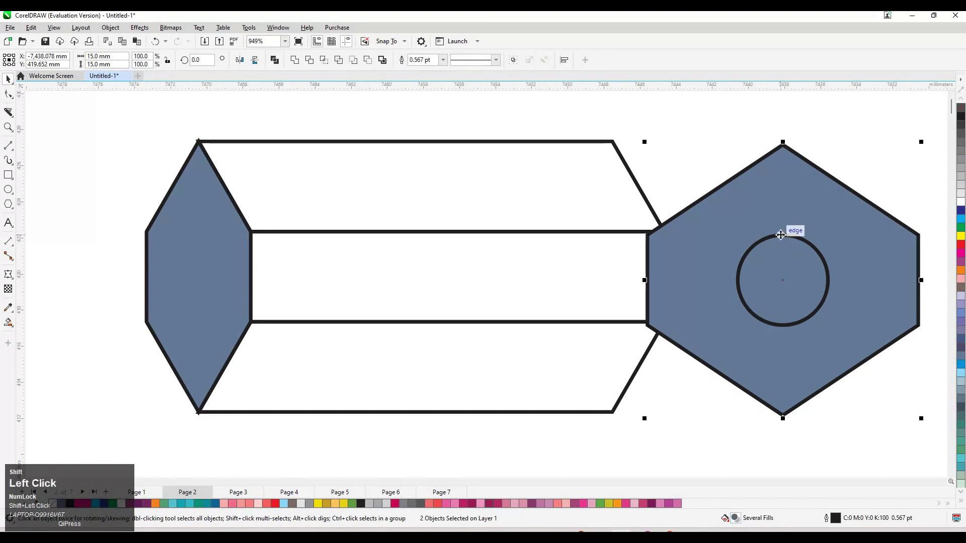
{"action": "key", "text": "ctrl+g"}
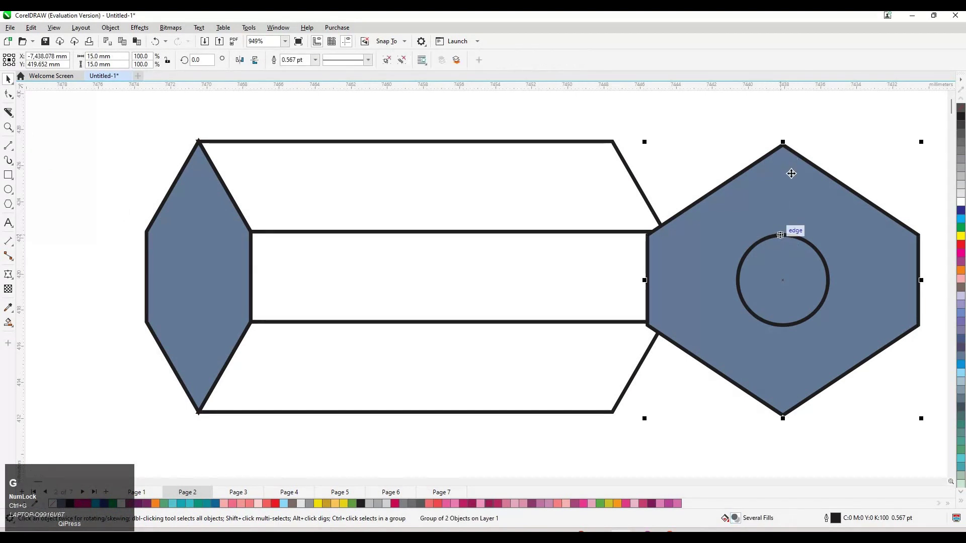
Snap the group's upper-right corner onto the end face's matching corner and narrow the group to 5.773 mm to cover the end face
{"action": "left_click_drag", "start_coordinate": [735, 156], "coordinate": [658, 134]}
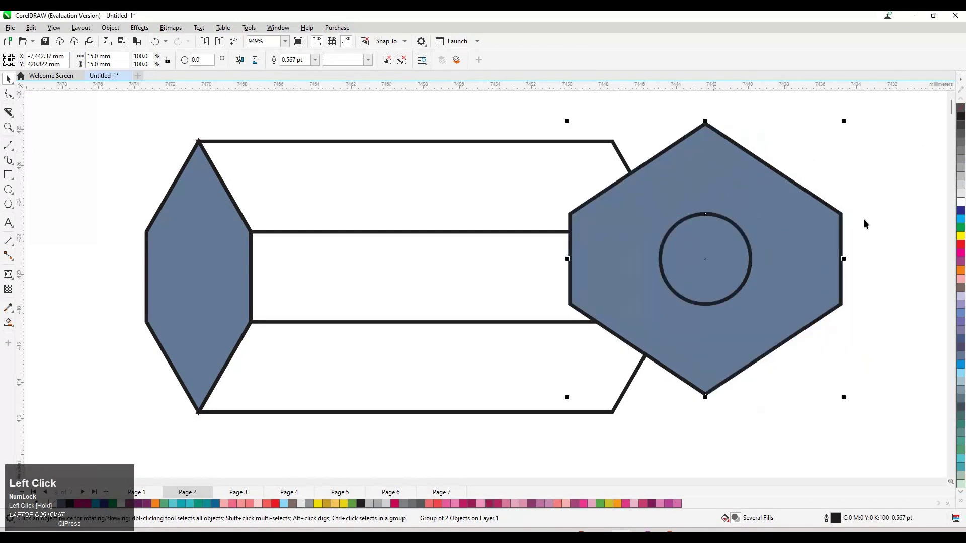
{"action": "left_click_drag", "start_coordinate": [843, 217], "coordinate": [255, 228]}
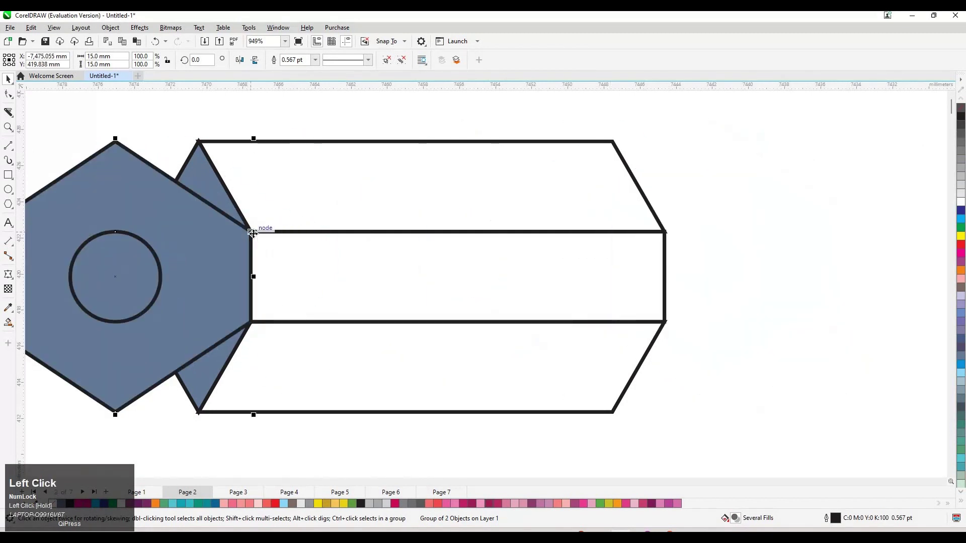
{"action": "key", "text": "F4"}
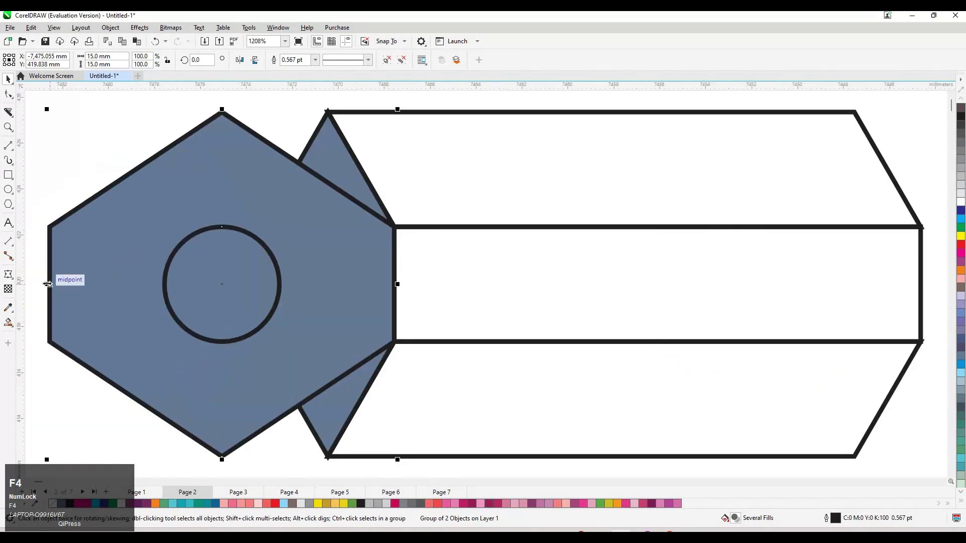
{"action": "left_click_drag", "start_coordinate": [48, 285], "coordinate": [158, 288]}
{"action": "left_click_drag", "start_coordinate": [237, 281], "coordinate": [259, 280]}
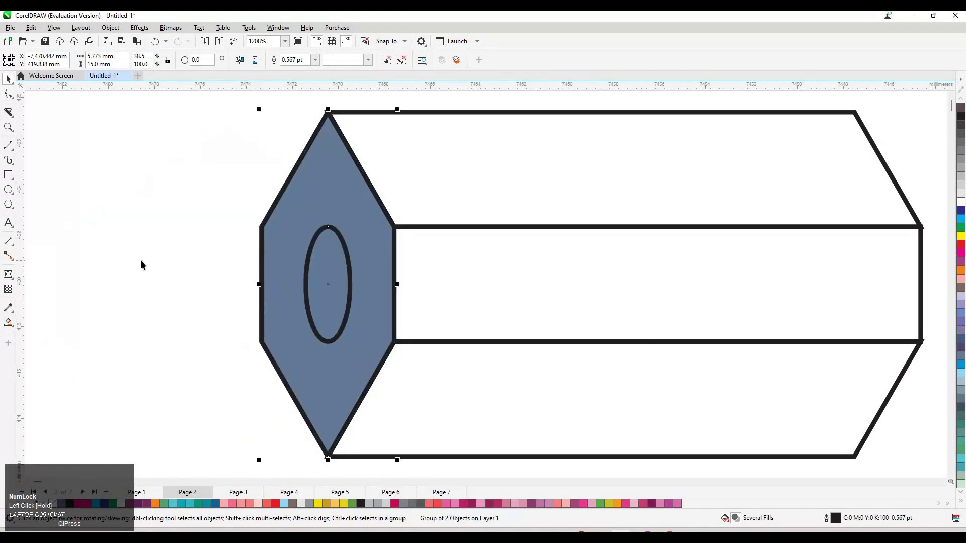
Fill the ellipse inside the end face group with black (C:0 M:0 Y:0 K:100)
{"action": "left_click", "coordinate": [316, 246]}
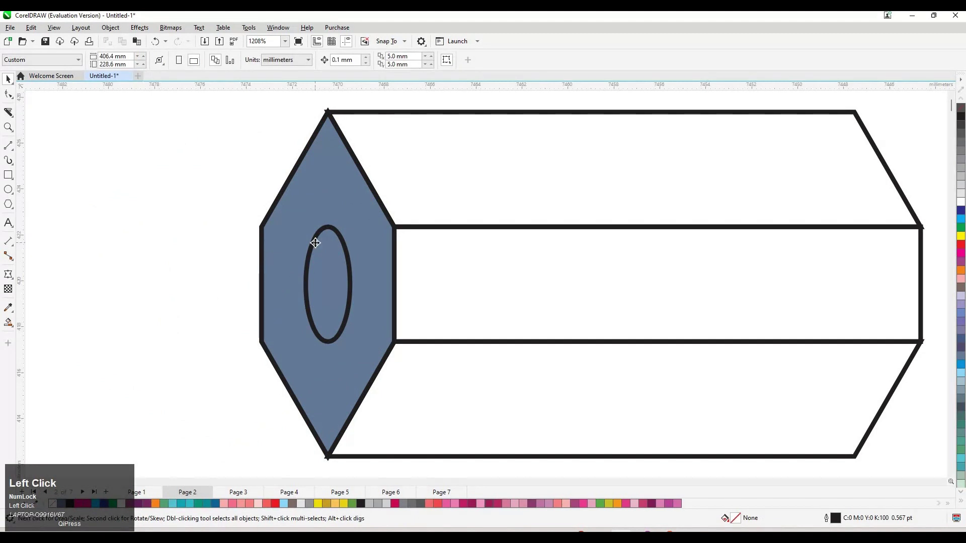
{"action": "left_click", "coordinate": [315, 243]}
{"action": "right_click", "coordinate": [315, 242]}
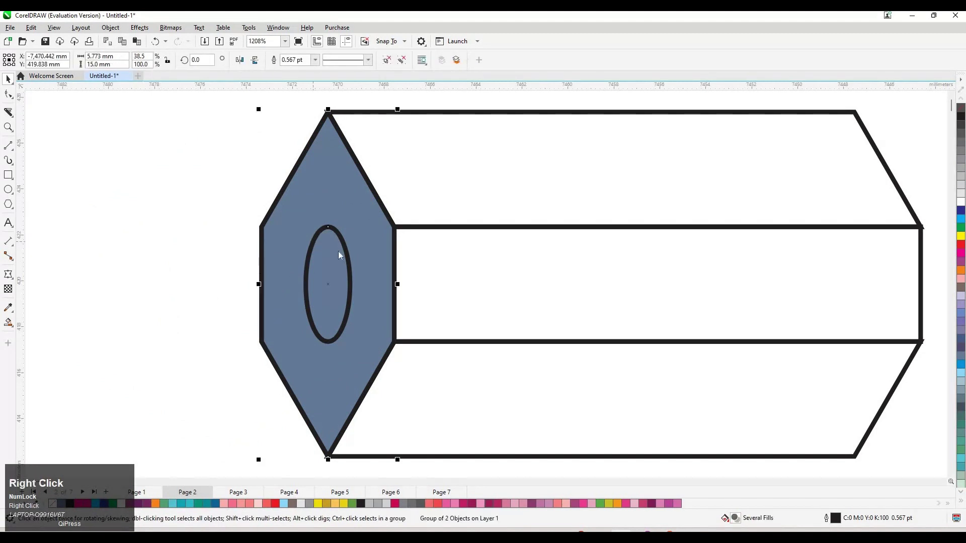
{"action": "left_click", "coordinate": [150, 196]}
{"action": "left_click", "coordinate": [310, 258]}
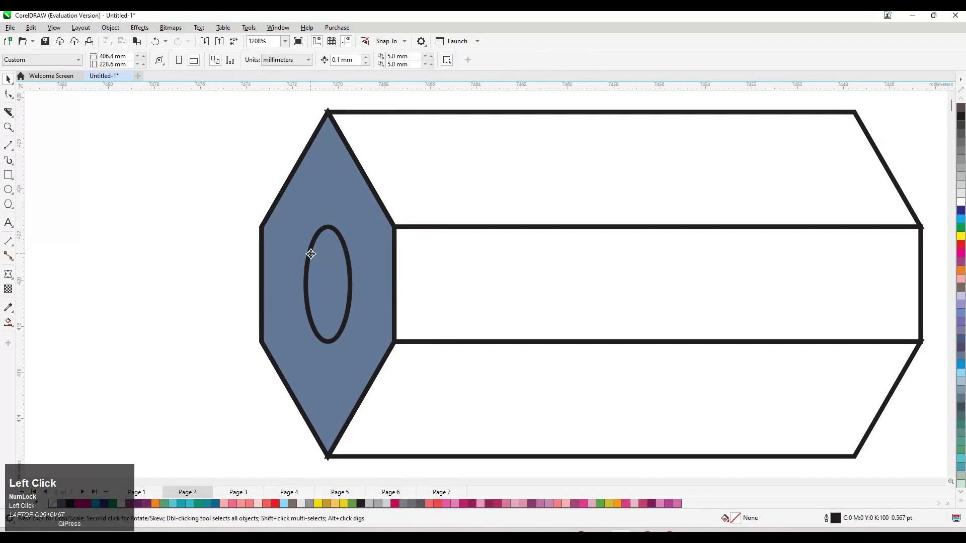
{"action": "left_click", "coordinate": [310, 254]}
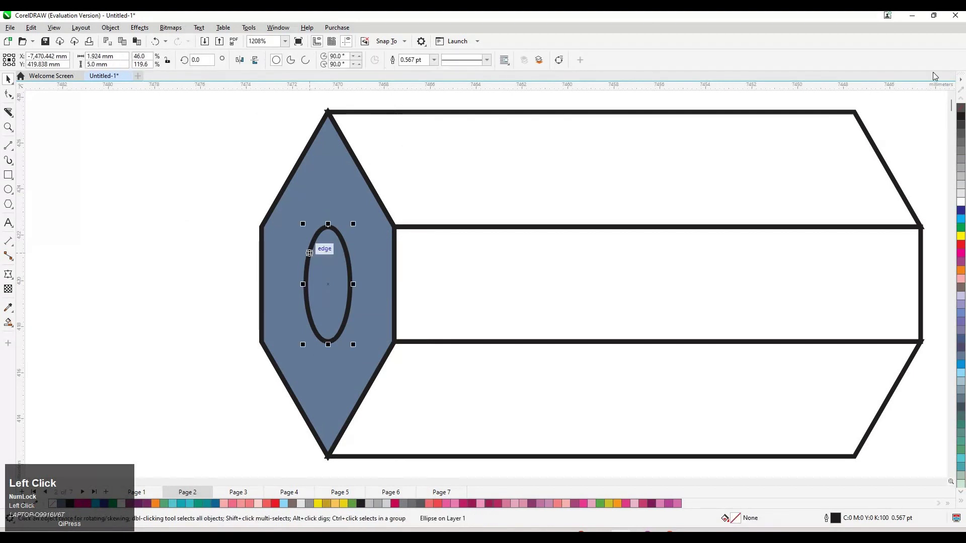
{"action": "left_click", "coordinate": [961, 119]}
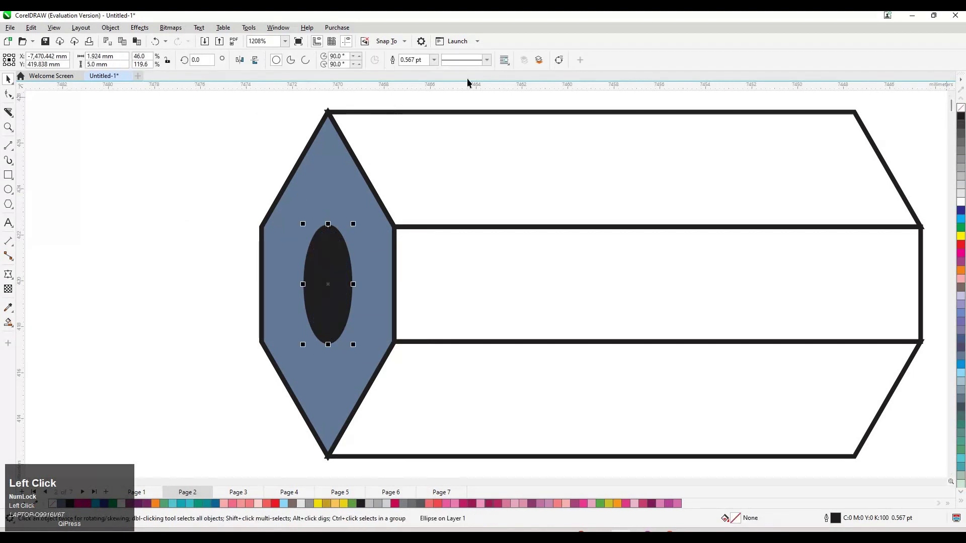
{"action": "right_click", "coordinate": [961, 109]}
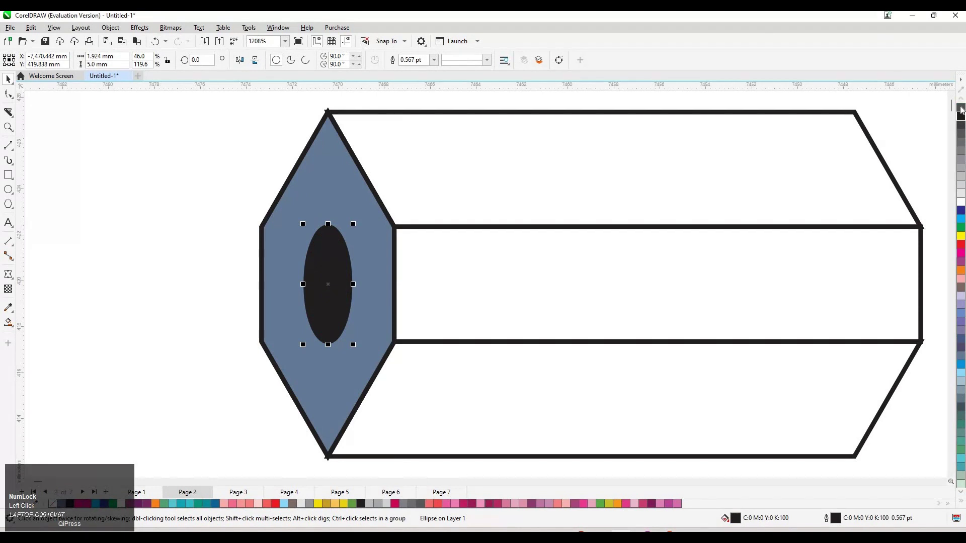
{"action": "left_click", "coordinate": [140, 228]}
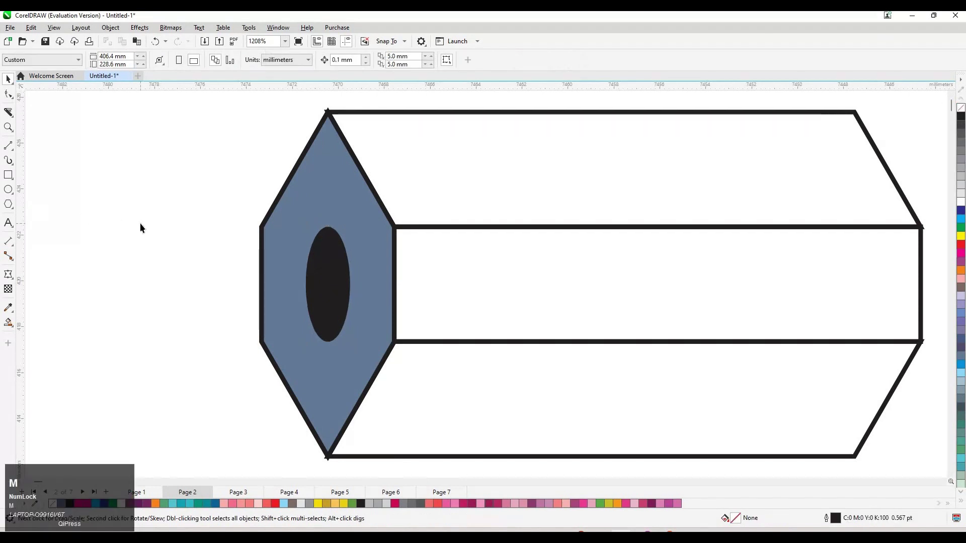
Duplicate all three body panels about 13 mm horizontally to the right, overlapping the original body
{"action": "key", "text": "F3"}
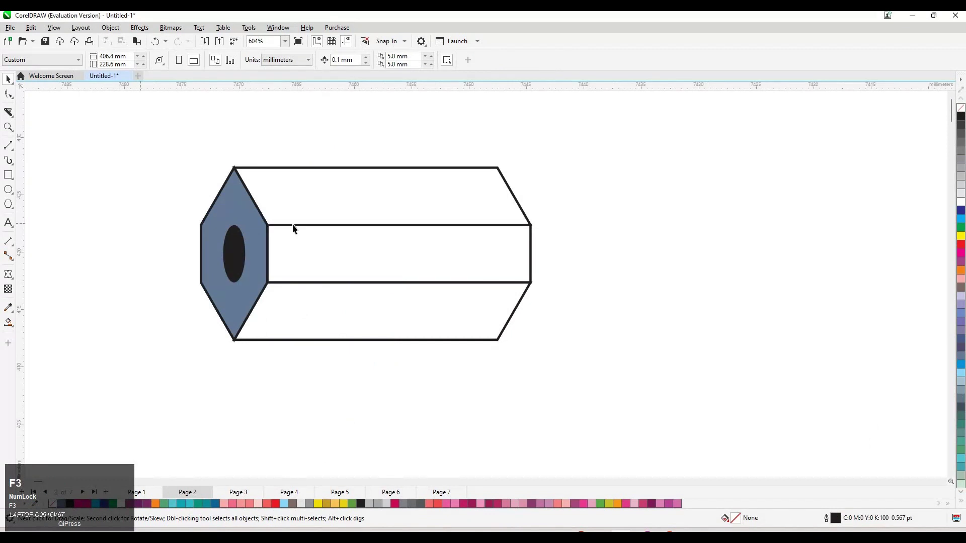
{"action": "left_click", "coordinate": [367, 190]}
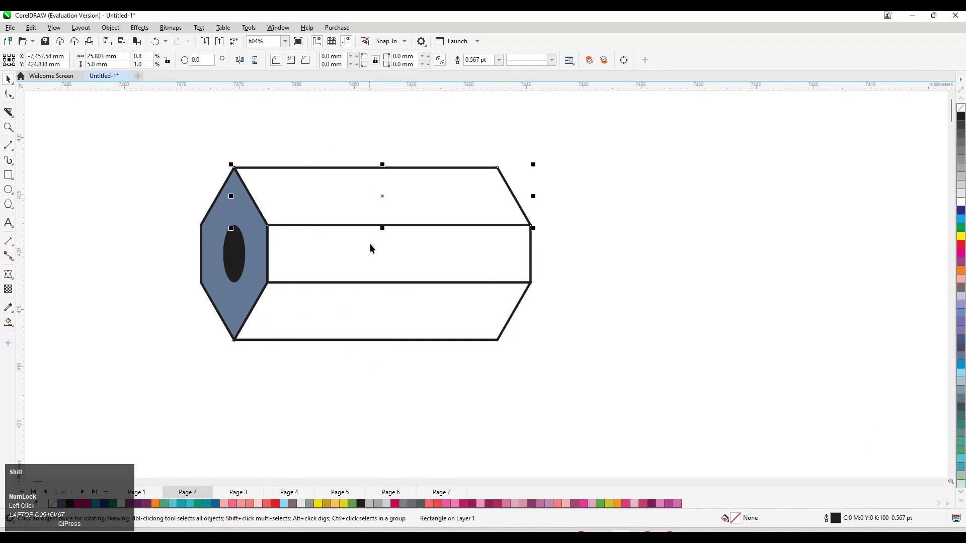
{"action": "left_click", "coordinate": [369, 263], "text": "shift"}
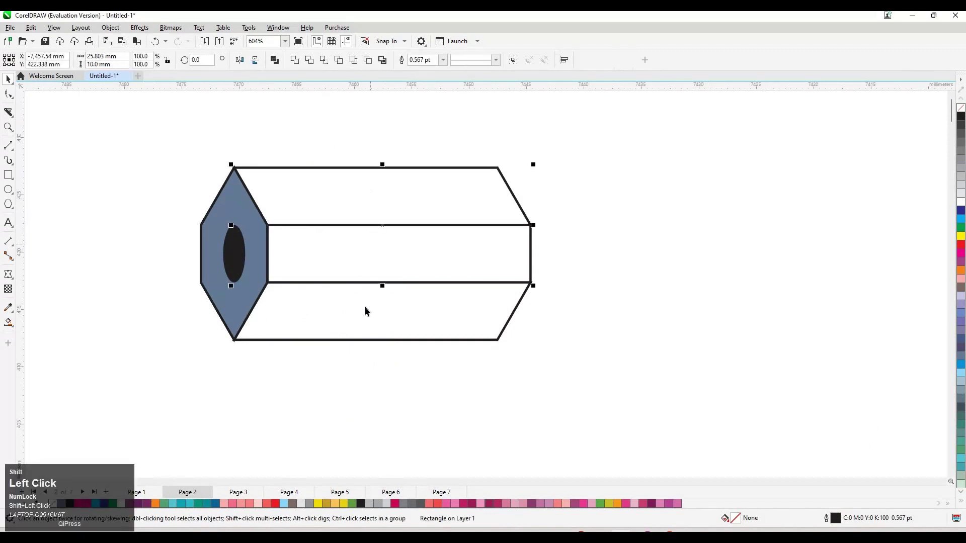
{"action": "left_click", "coordinate": [383, 254], "text": "shift"}
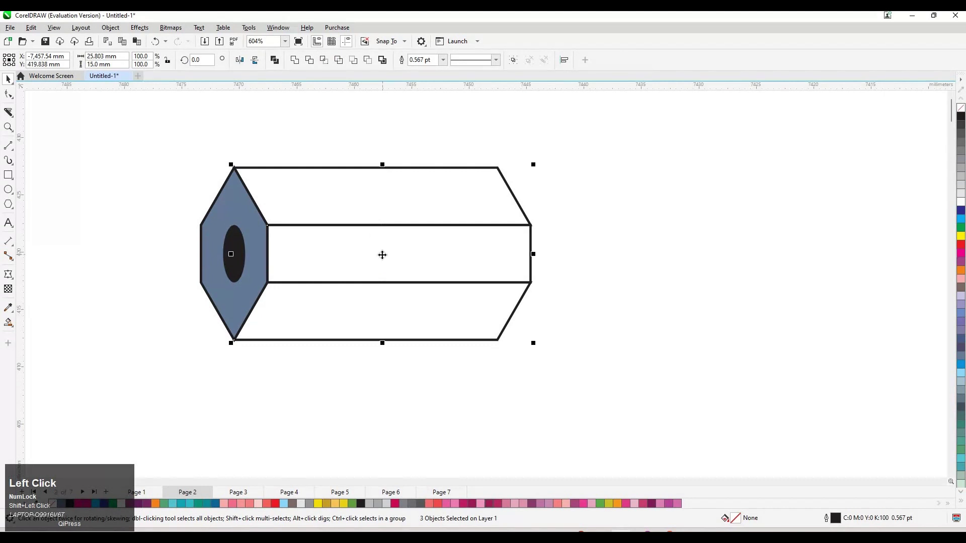
{"action": "left_click_drag", "start_coordinate": [391, 261], "coordinate": [530, 241]}
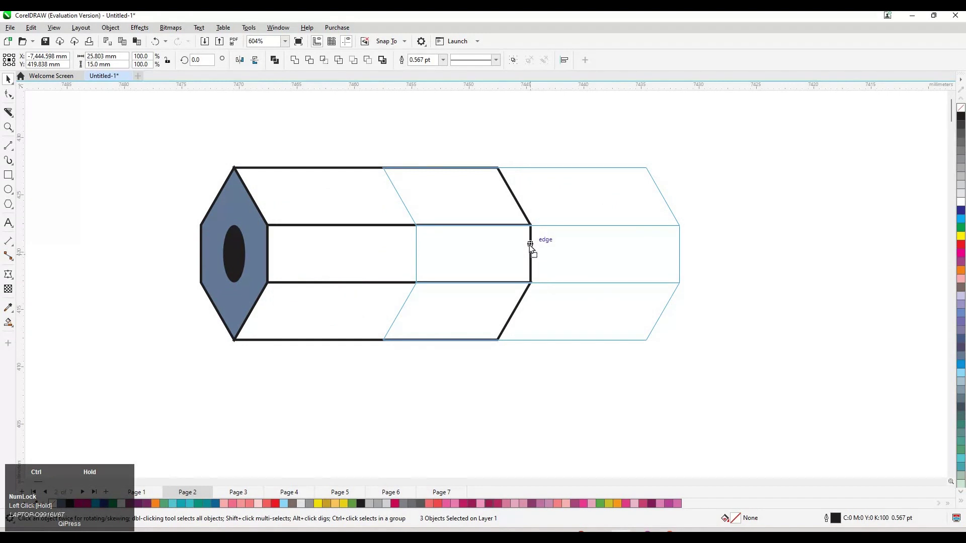
{"action": "left_click_drag", "start_coordinate": [530, 245], "coordinate": [531, 245]}
{"action": "right_click", "coordinate": [530, 246], "text": "ctrl"}
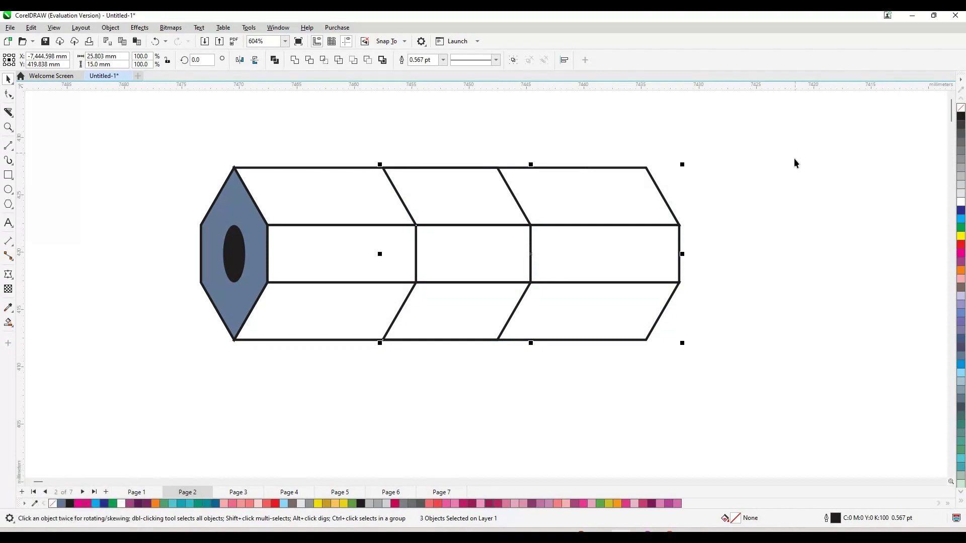
Fill the duplicated body panels from top to bottom with black (K:100), 80% black (K:80) and 60% black (K:60)
{"action": "left_click", "coordinate": [641, 188]}
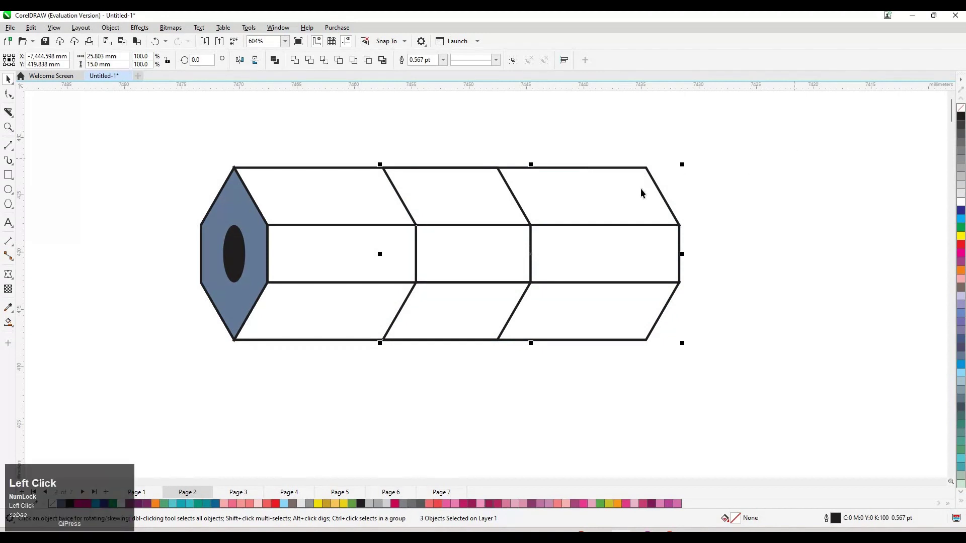
{"action": "left_click", "coordinate": [595, 193]}
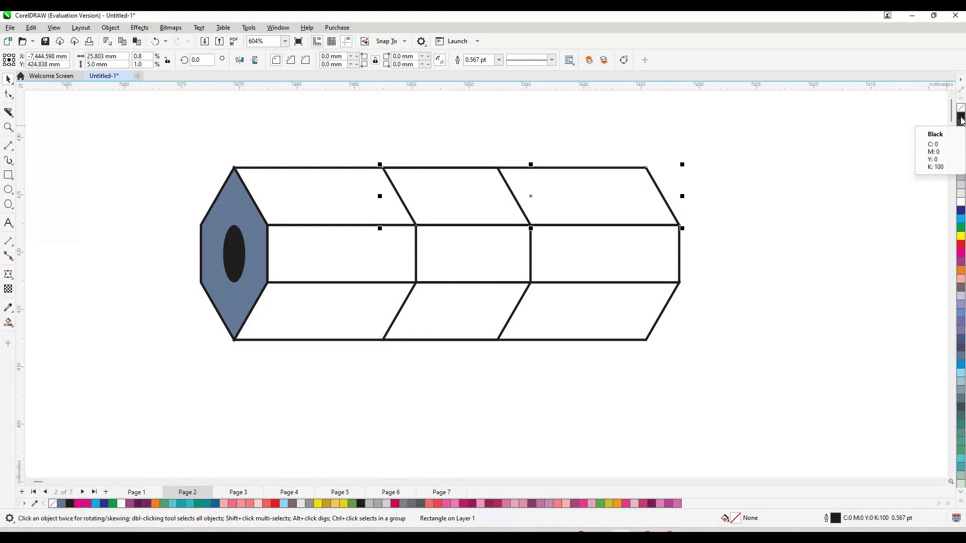
{"action": "left_click_drag", "start_coordinate": [662, 196], "coordinate": [649, 212]}
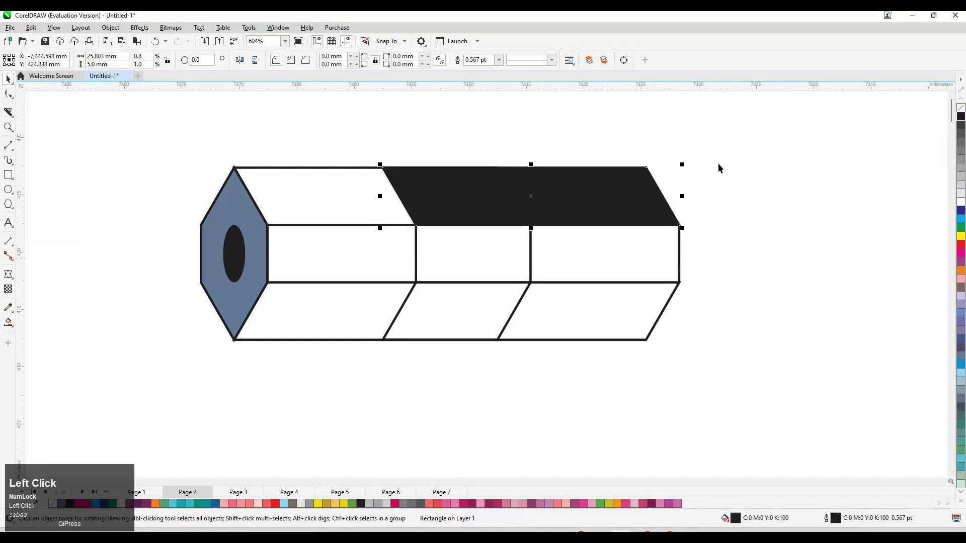
{"action": "key", "text": "Tab"}
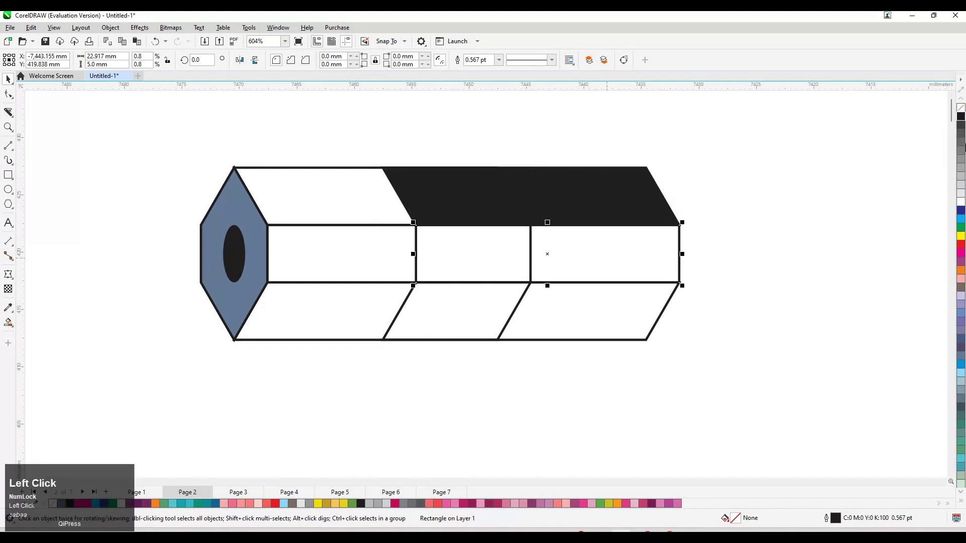
{"action": "left_click", "coordinate": [962, 133]}
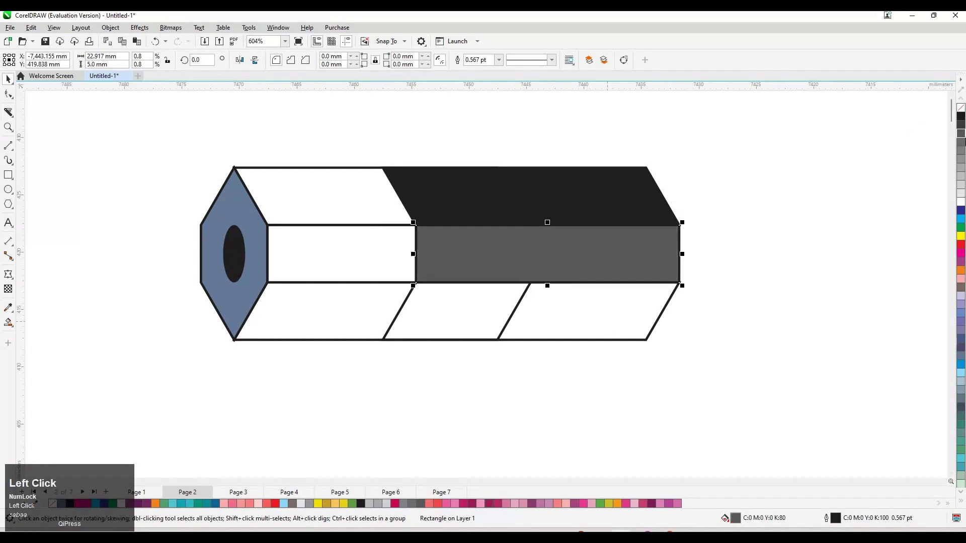
{"action": "key", "text": "Tab"}
{"action": "left_click", "coordinate": [962, 151]}
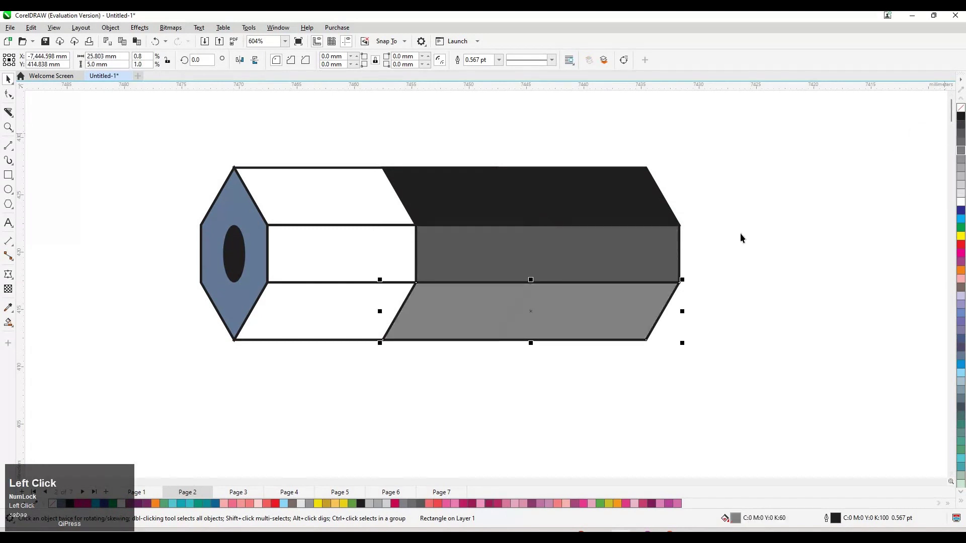
Send the three black and grey panels together to the back, behind the original body panels
{"action": "left_click", "coordinate": [553, 208]}
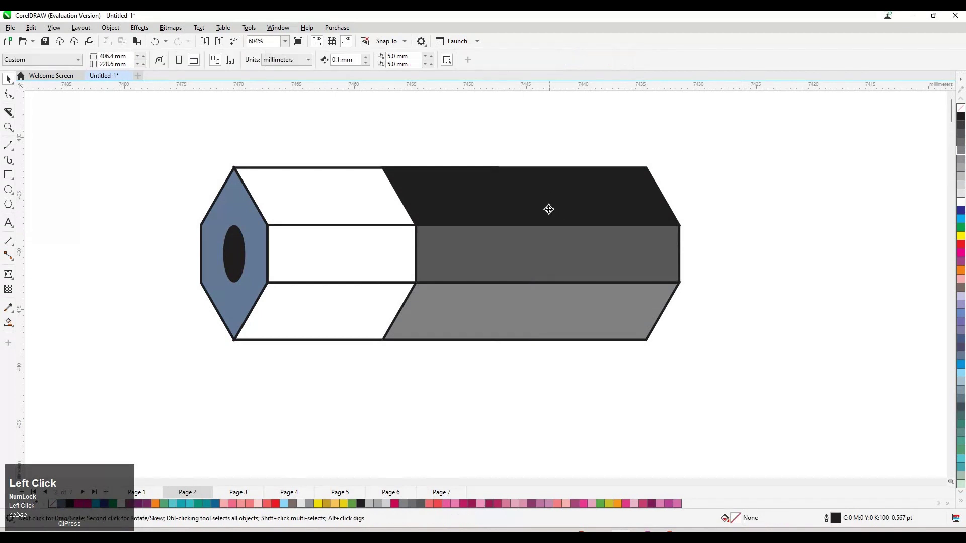
{"action": "left_click", "coordinate": [548, 241], "text": "shift"}
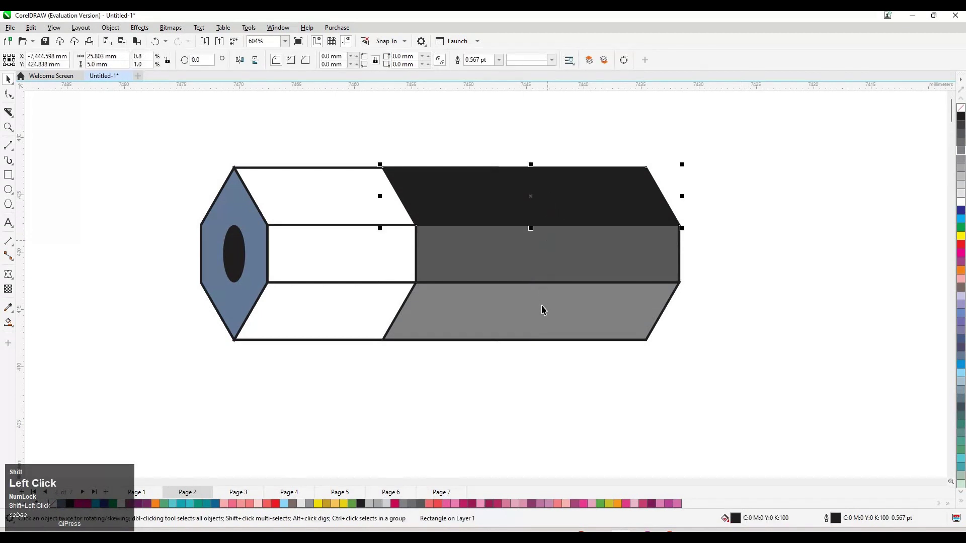
{"action": "left_click", "coordinate": [542, 306], "text": "shift"}
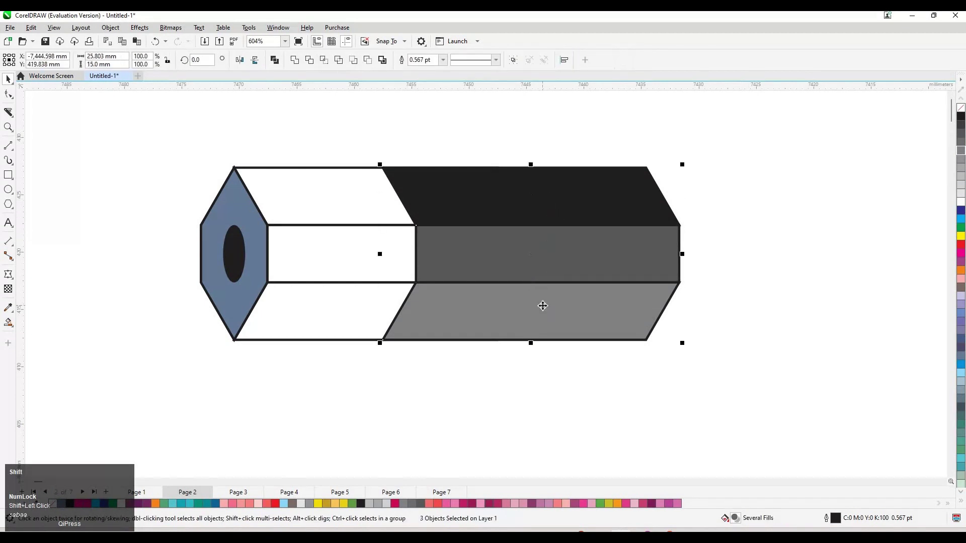
{"action": "key", "text": "shift+Page_Down"}
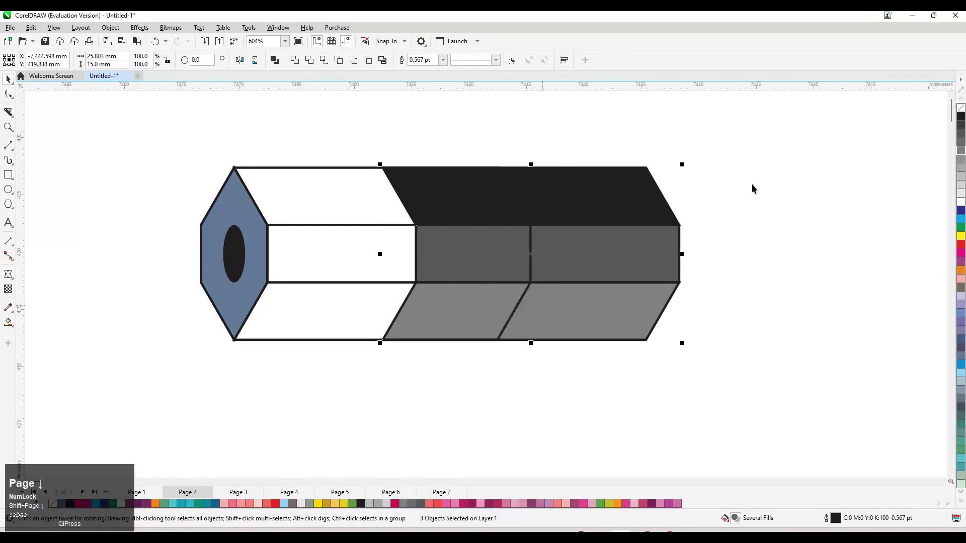
{"action": "left_click", "coordinate": [364, 255]}
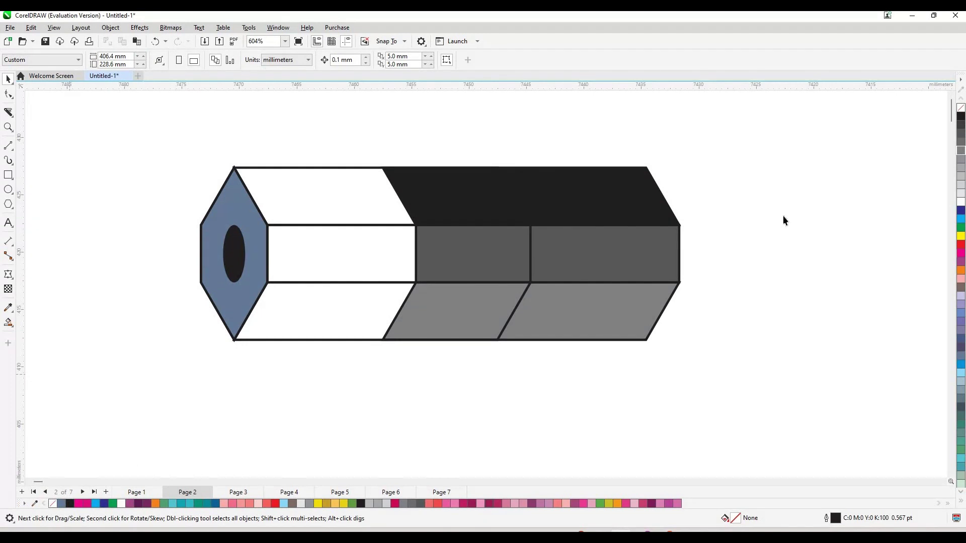
Duplicate the three green body panels about 41 mm to the left, clear of the pencil
{"action": "key", "text": "m"}
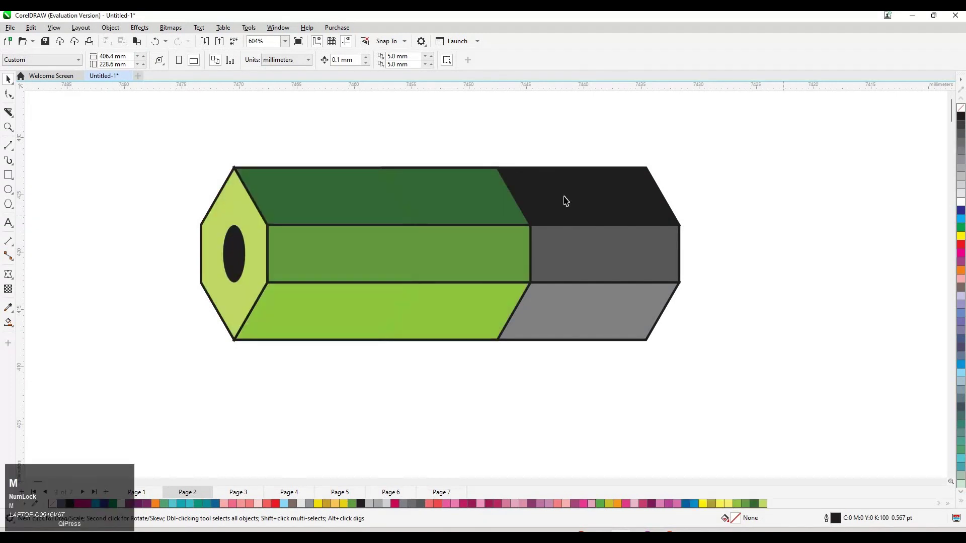
{"action": "left_click", "coordinate": [423, 261]}
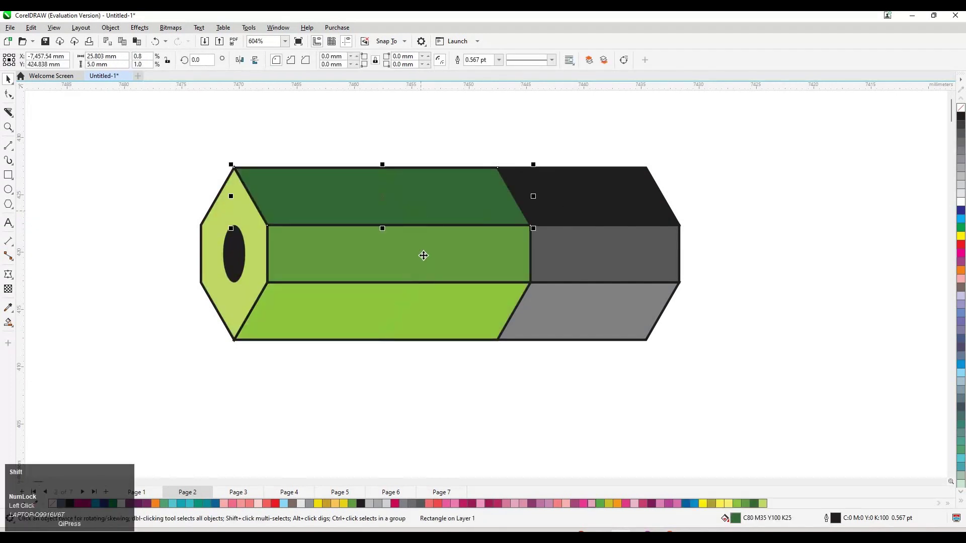
{"action": "left_click", "coordinate": [424, 312], "text": "shift"}
{"action": "left_click", "coordinate": [382, 251], "text": "shift"}
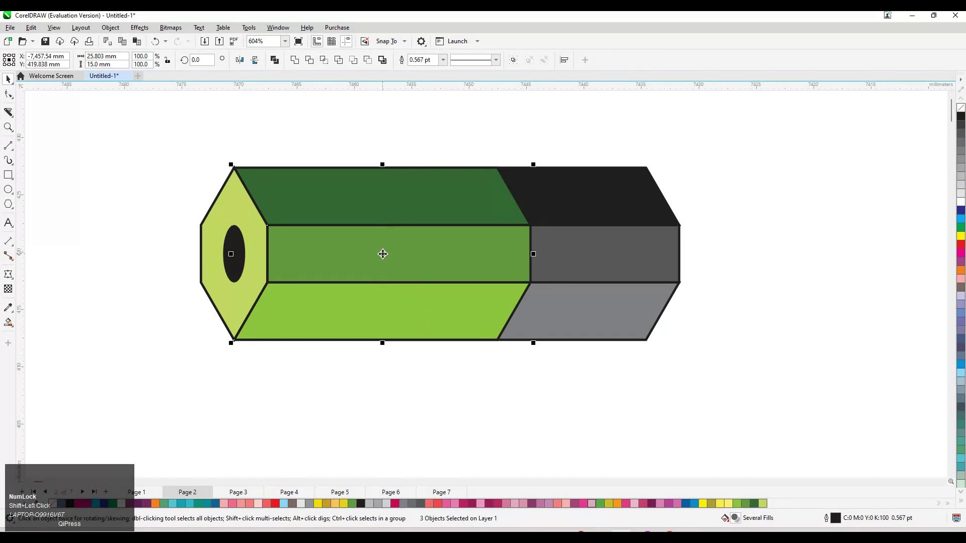
{"action": "mouse_move", "coordinate": [382, 254]}
{"action": "left_mouse_down"}
{"action": "mouse_move", "coordinate": [97, 275]}
{"action": "mouse_move", "coordinate": [26, 257]}
{"action": "mouse_move", "coordinate": [118, 258]}
{"action": "left_mouse_up"}
{"action": "right_click", "coordinate": [118, 257]}
{"action": "key", "text": "F4"}
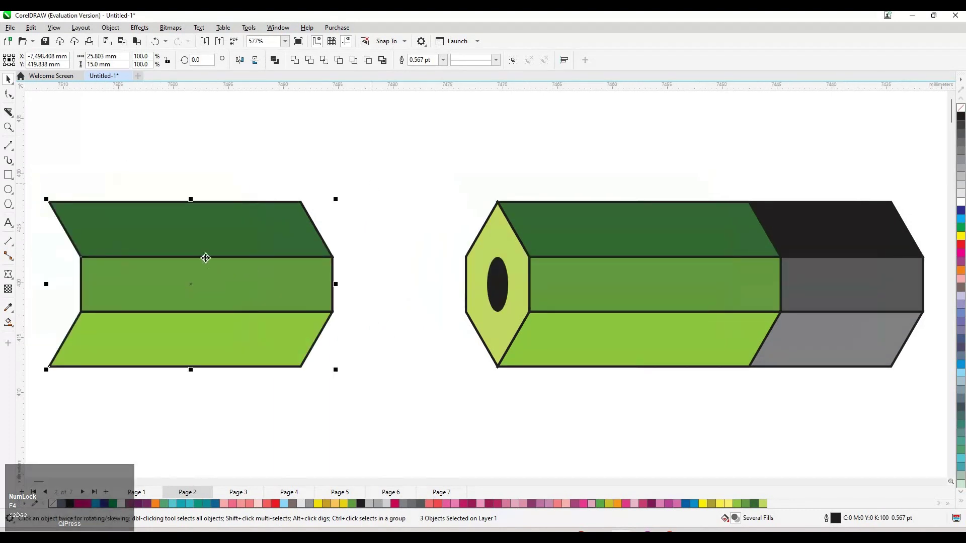
Move all three copied green panels together about 8 mm horizontally to the right, closer to the pencil
{"action": "left_click", "coordinate": [204, 285], "text": "shift"}
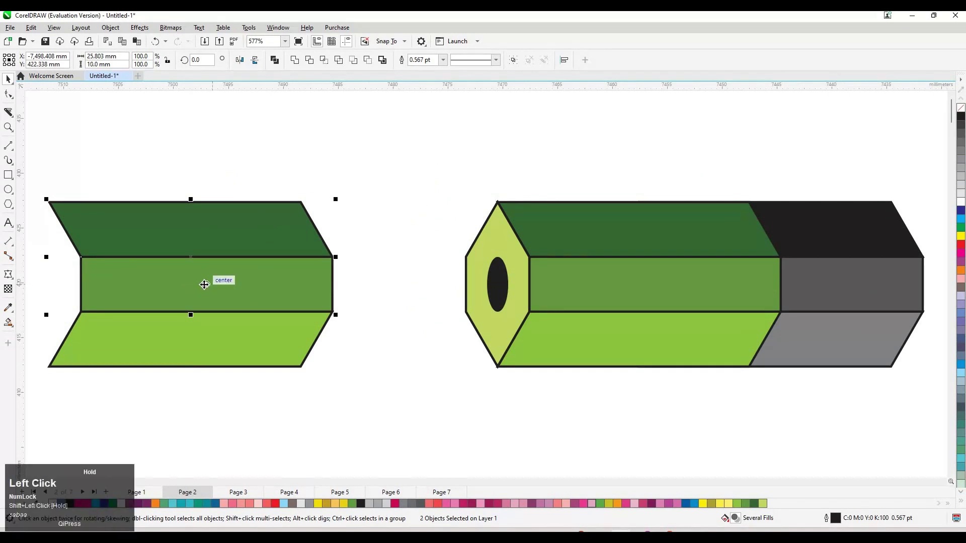
{"action": "left_click_drag", "start_coordinate": [204, 284], "coordinate": [286, 297]}
{"action": "key", "text": "ctrl+z"}
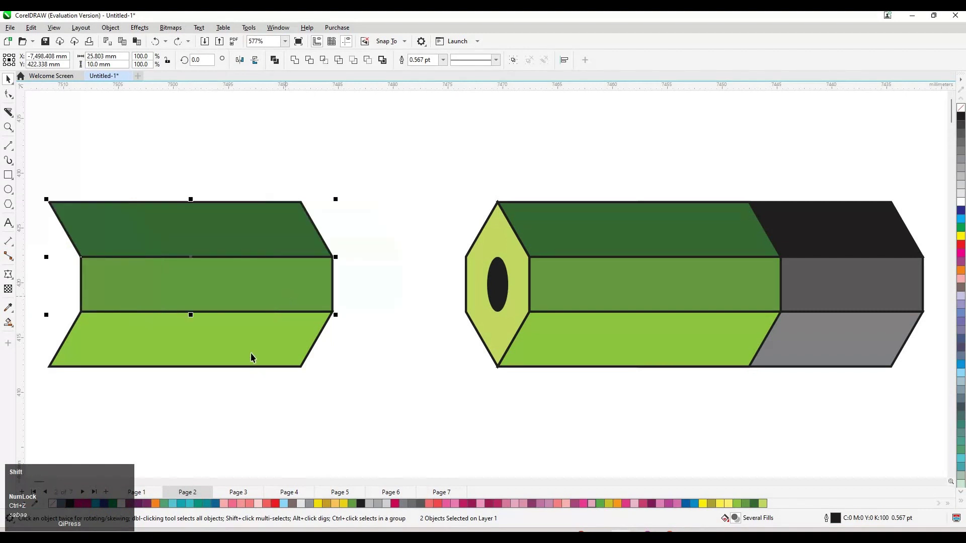
{"action": "left_click", "coordinate": [214, 315], "text": "shift"}
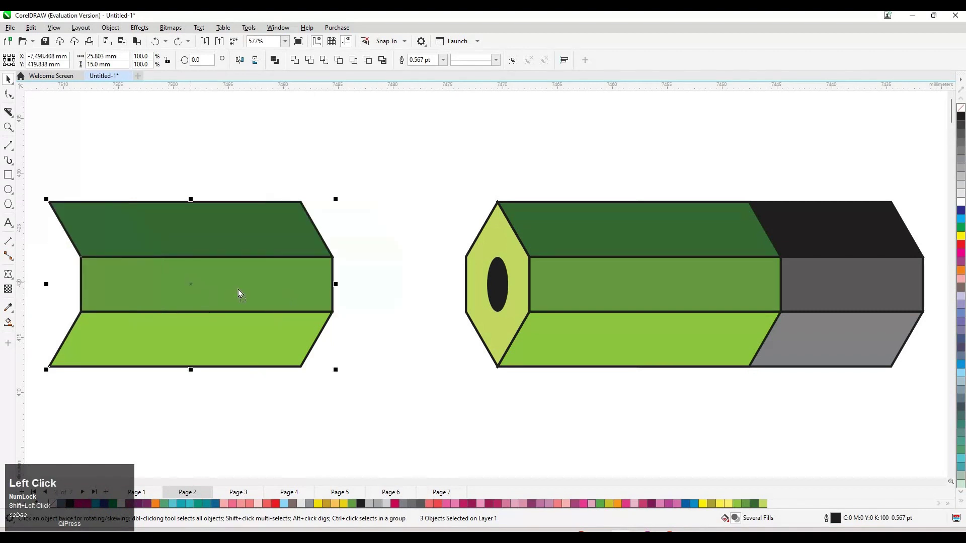
{"action": "left_click_drag", "start_coordinate": [238, 293], "coordinate": [326, 297]}
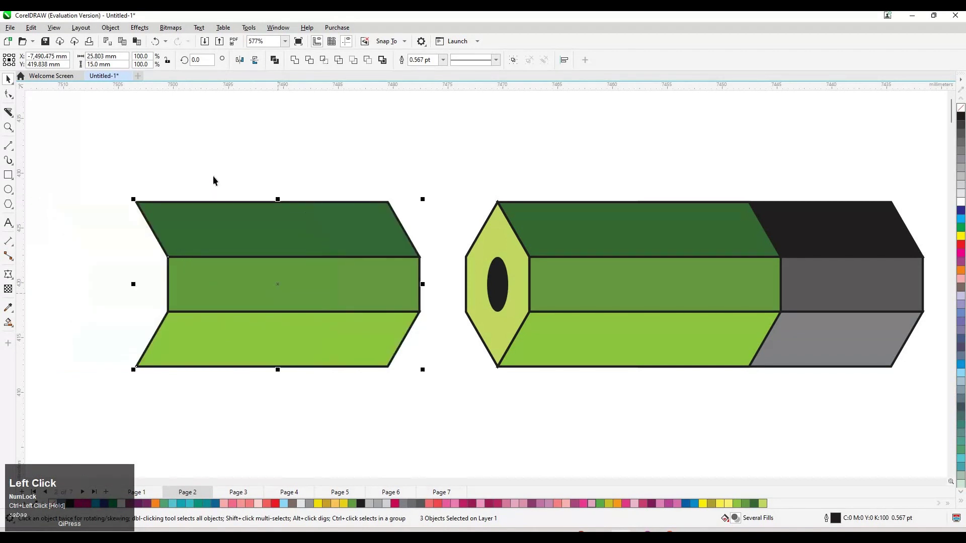
{"action": "left_click", "coordinate": [64, 138]}
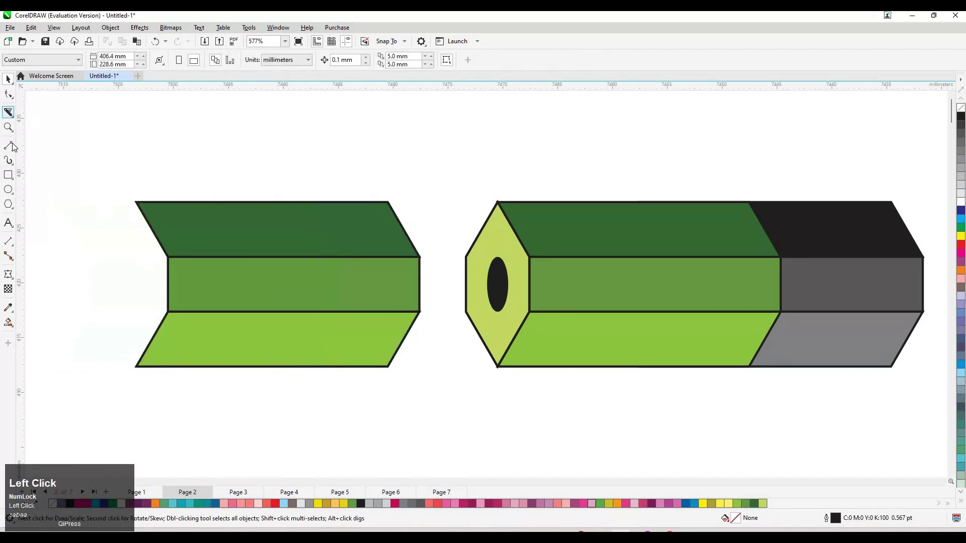
Draw a rectangle about 18.5 mm wide and 15 mm high over the copied green panels, starting at their upper-left corner
{"action": "scroll", "coordinate": [64, 151], "scroll_direction": "up", "scroll_amount": 1}
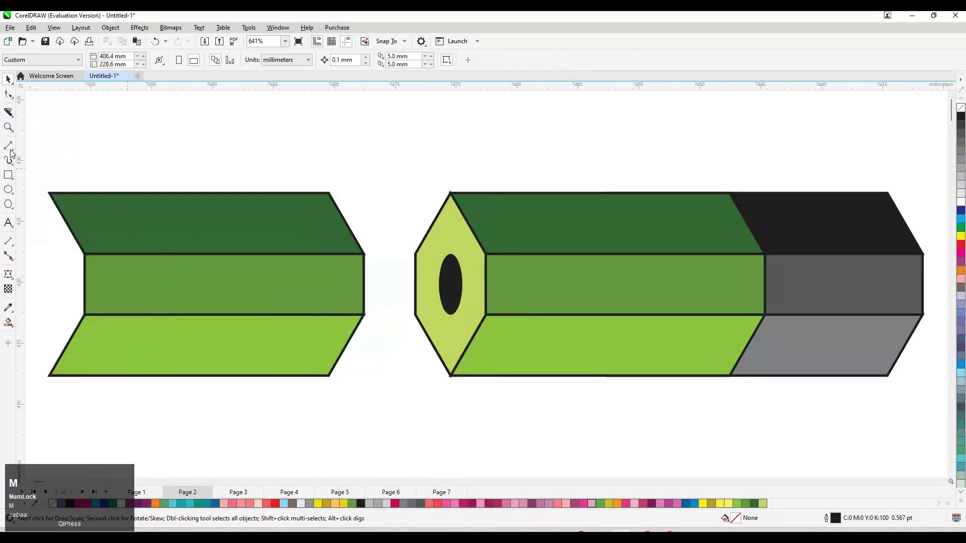
{"action": "left_click", "coordinate": [8, 174]}
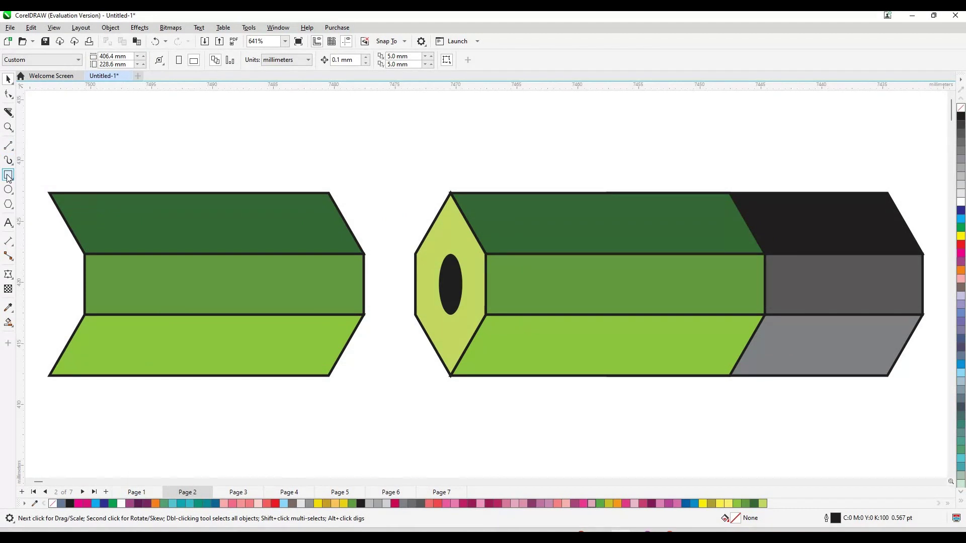
{"action": "left_click", "coordinate": [54, 193]}
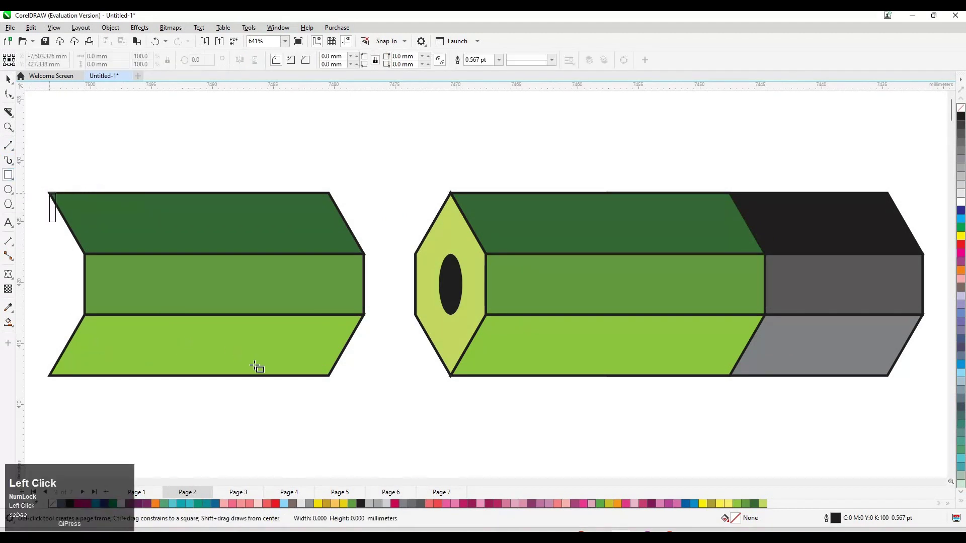
{"action": "left_click_drag", "start_coordinate": [255, 366], "coordinate": [276, 377]}
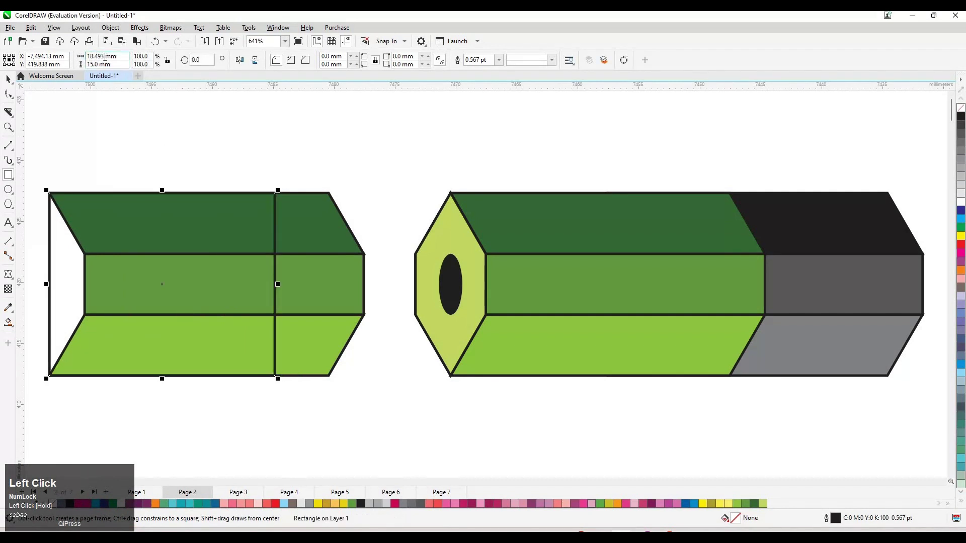
Set the rectangle's width to 23 mm
{"action": "left_click", "coordinate": [105, 56]}
{"action": "key", "text": "BackSpace"}
{"action": "key", "text": "BackSpace"}
{"action": "key", "text": "BackSpace"}
{"action": "key", "text": "BackSpace"}
{"action": "key", "text": "BackSpace"}
{"action": "key", "text": "BackSpace"}
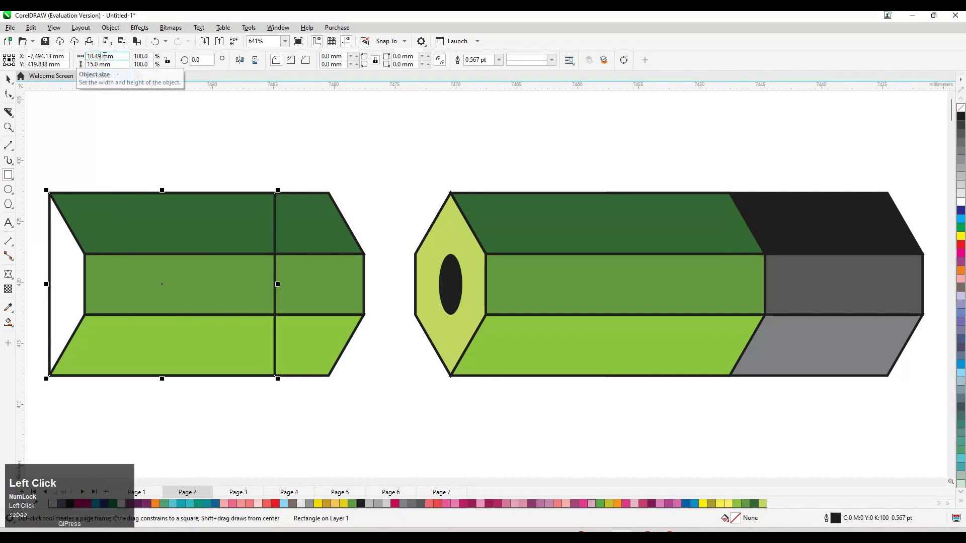
{"action": "type", "text": "2"}
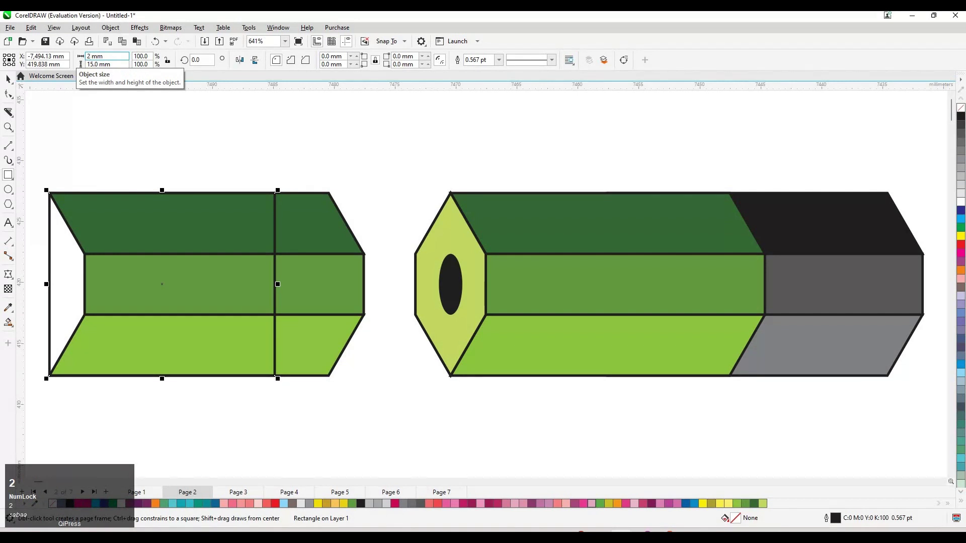
{"action": "type", "text": "3"}
{"action": "key", "text": "Return"}
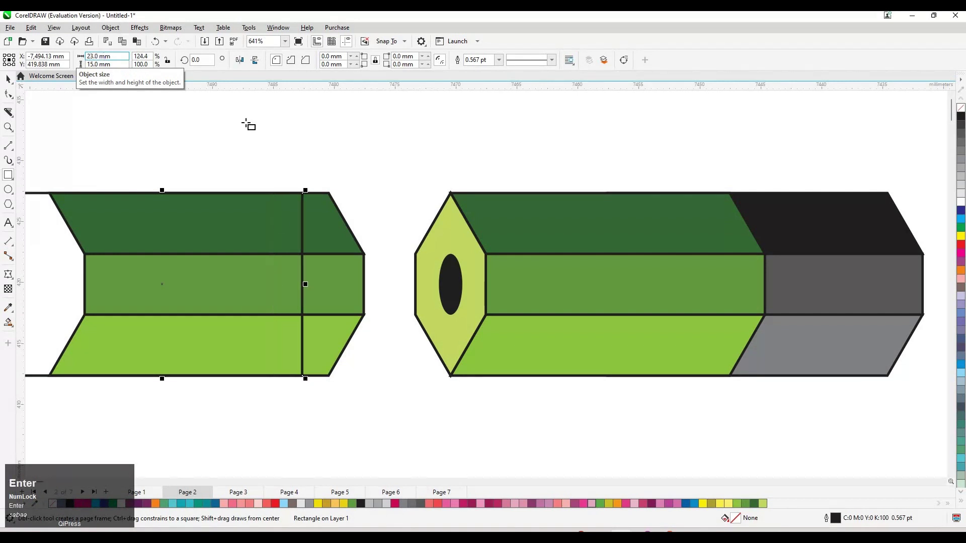
Snap the rectangle's left edge to the outer left corners of the copied green panels, narrowing it to 20.717 mm
{"action": "key", "text": "space"}
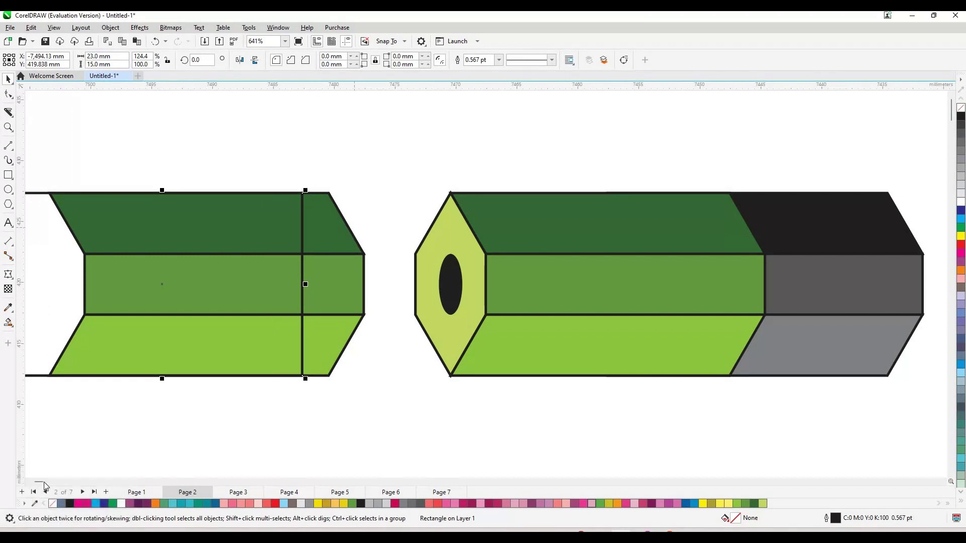
{"action": "left_click", "coordinate": [31, 484]}
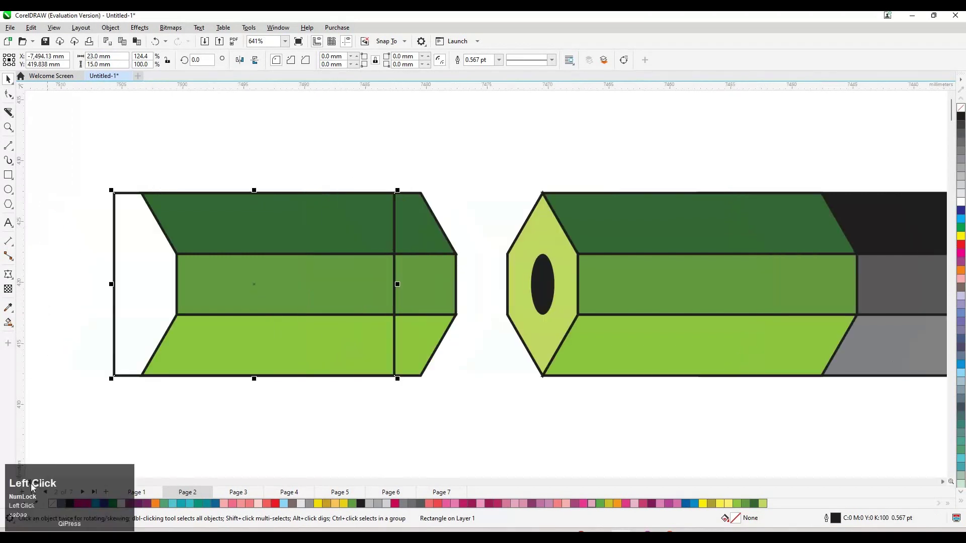
{"action": "left_click", "coordinate": [32, 484]}
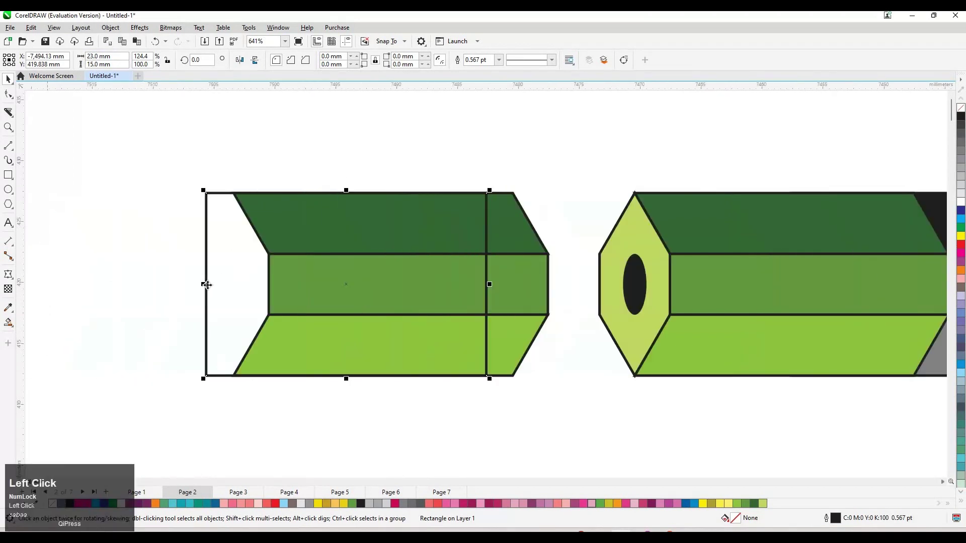
{"action": "left_click_drag", "start_coordinate": [206, 284], "coordinate": [233, 285]}
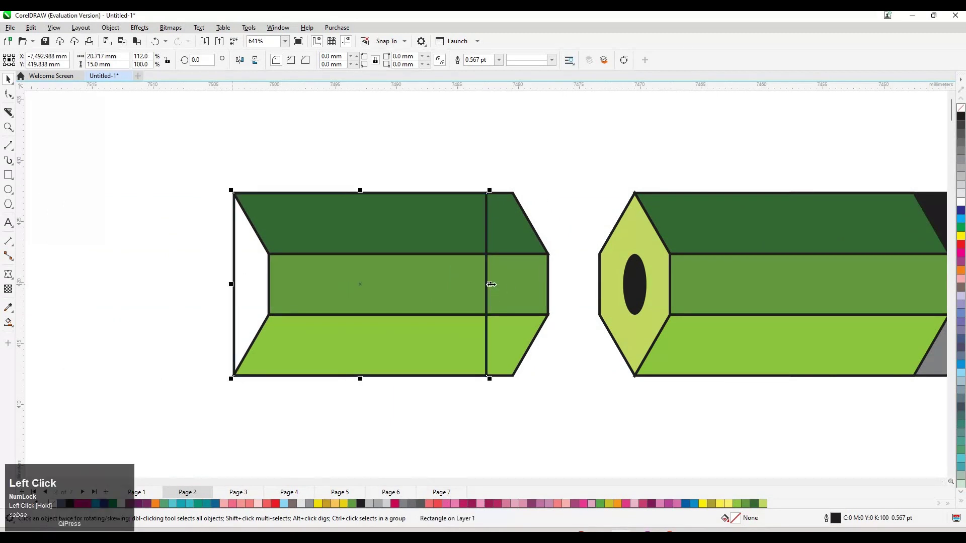
Create a mirrored copy of the rectangle horizontally across its left edge
{"action": "left_click_drag", "start_coordinate": [482, 284], "coordinate": [422, 278]}
{"action": "left_click_drag", "start_coordinate": [355, 278], "coordinate": [185, 294]}
{"action": "right_click", "coordinate": [186, 293], "text": "ctrl"}
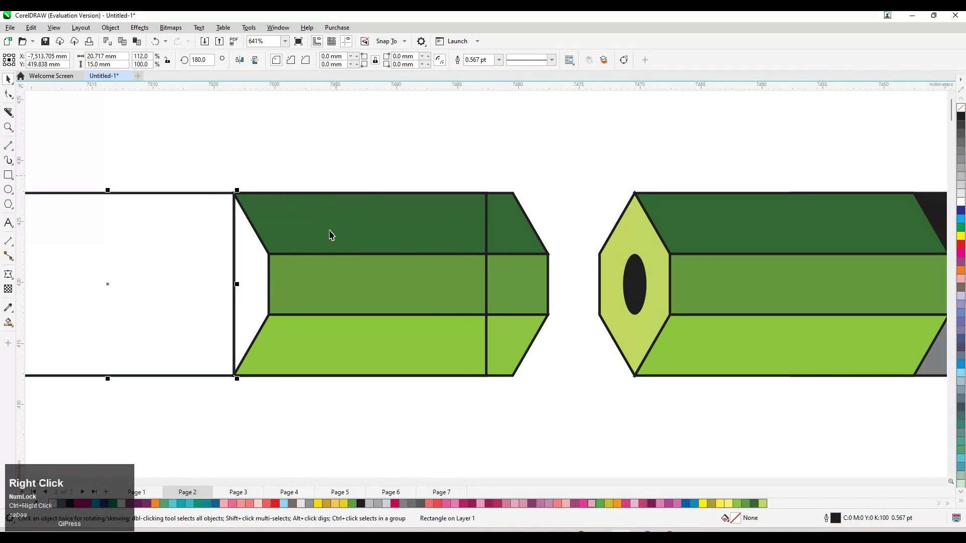
Delete the original rectangle overlapping the green panels and select the mirrored rectangle beside them
{"action": "left_click", "coordinate": [487, 262]}
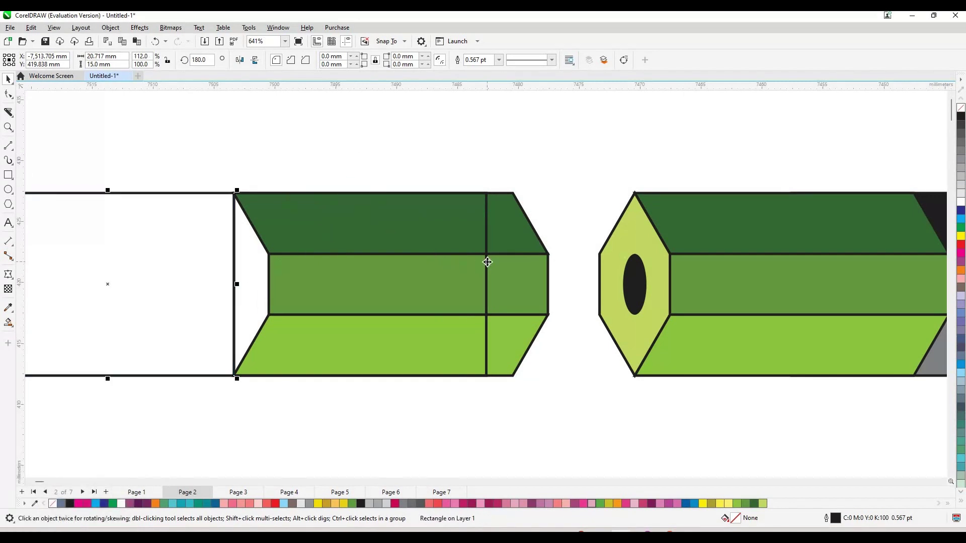
{"action": "key", "text": "Delete"}
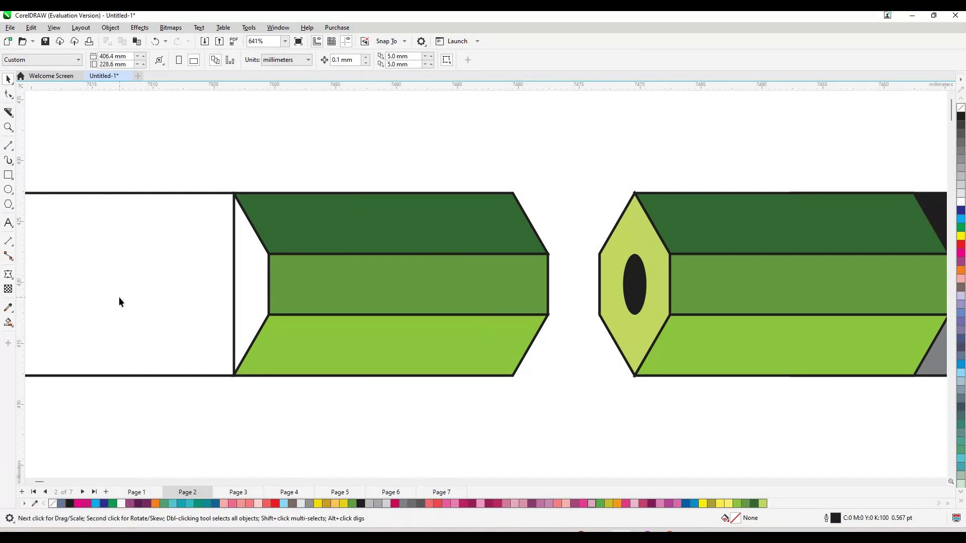
{"action": "key", "text": "F3"}
{"action": "key", "text": "Tab"}
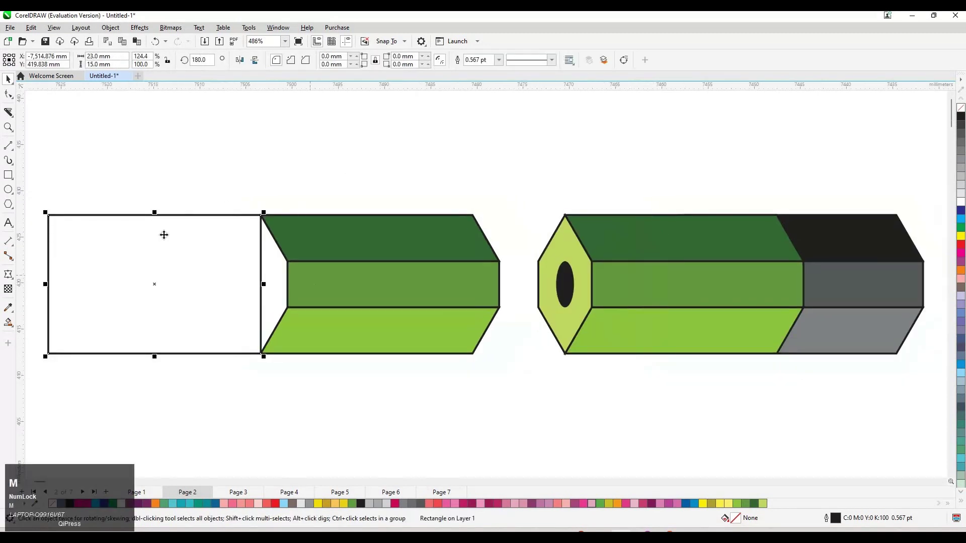
Convert the white rectangle to curves and add a node at the midpoint of each of its four sides
{"action": "key", "text": "ctrl+q"}
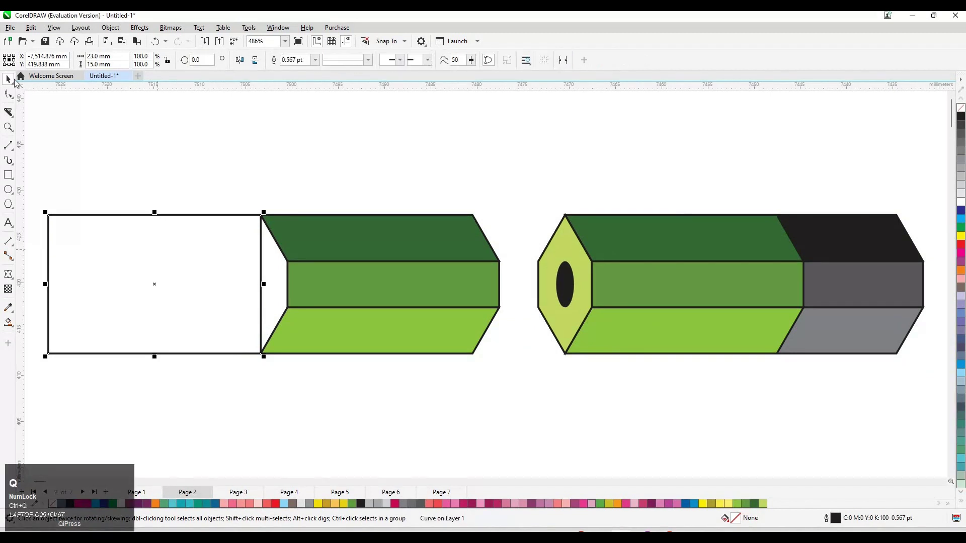
{"action": "left_click", "coordinate": [7, 95]}
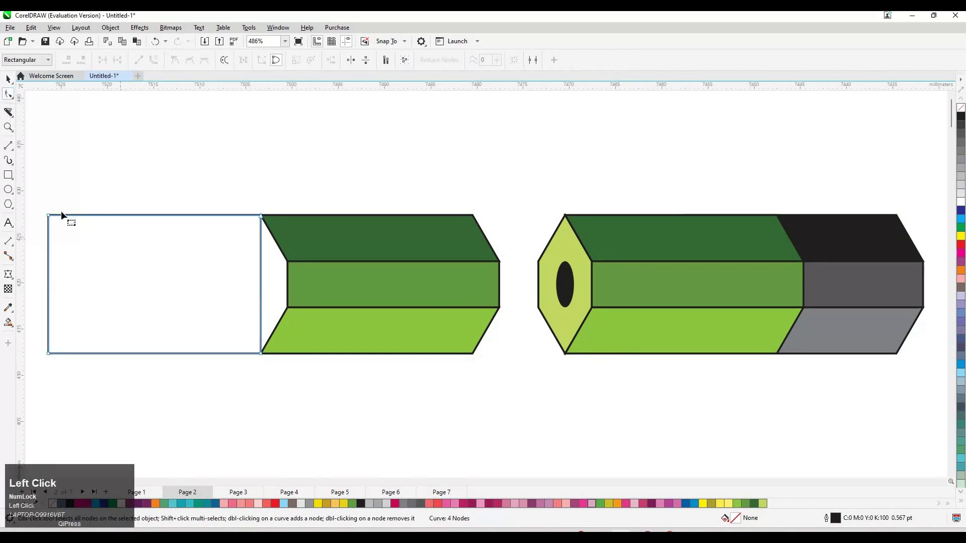
{"action": "left_click", "coordinate": [48, 216]}
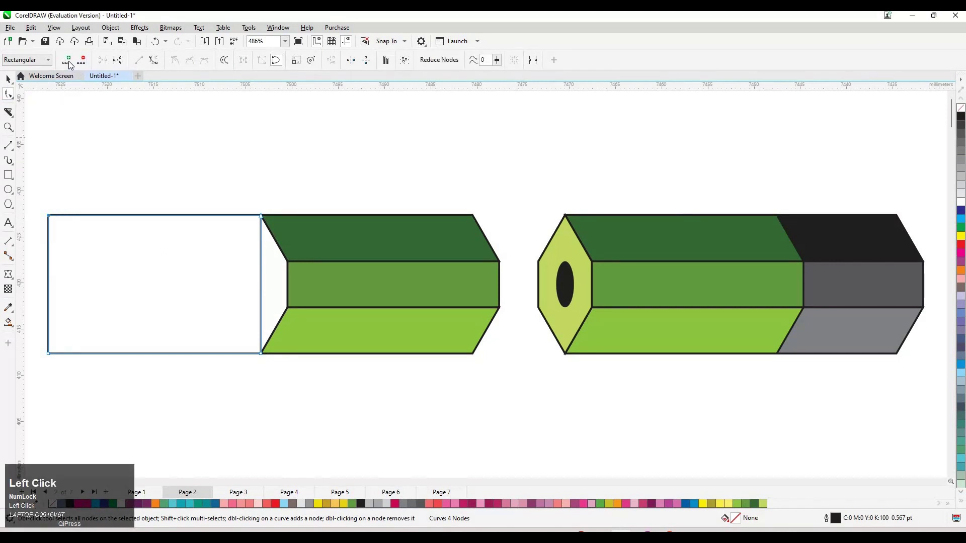
{"action": "left_click", "coordinate": [66, 60]}
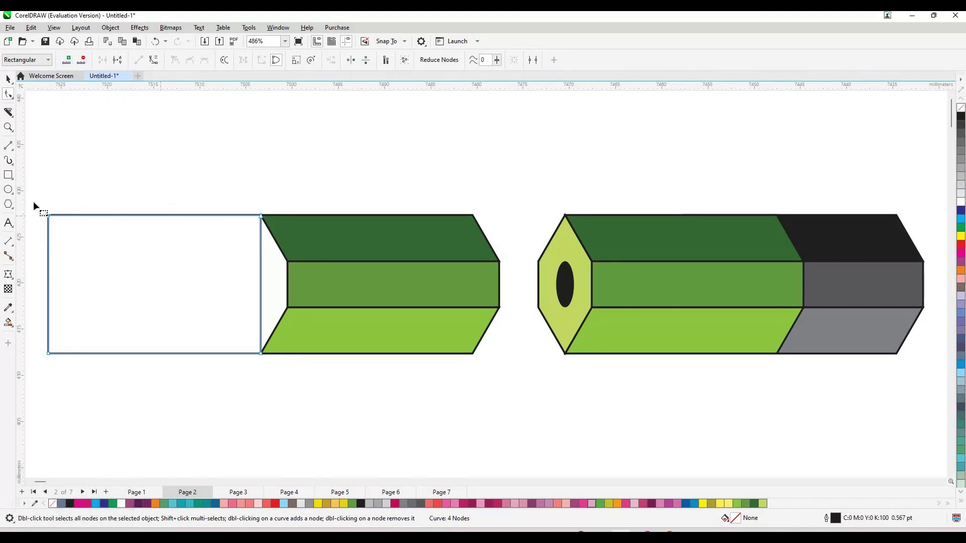
{"action": "left_click_drag", "start_coordinate": [31, 197], "coordinate": [265, 382]}
{"action": "left_click", "coordinate": [69, 62]}
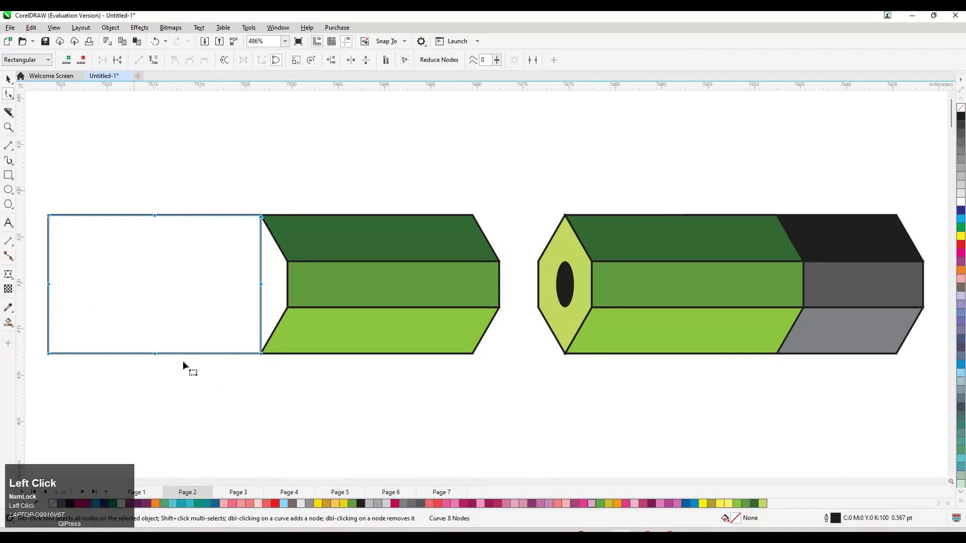
Delete the rectangle's top and bottom midpoint nodes and both left corner nodes to form a left-pointing triangle
{"action": "left_click", "coordinate": [82, 60]}
{"action": "double_click", "coordinate": [48, 217]}
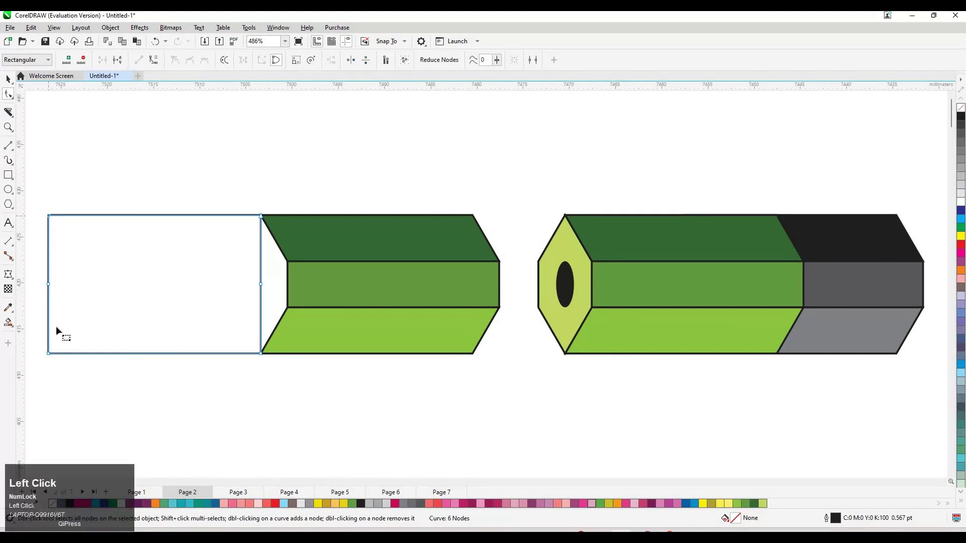
{"action": "left_click", "coordinate": [49, 353]}
{"action": "key", "text": "Delete"}
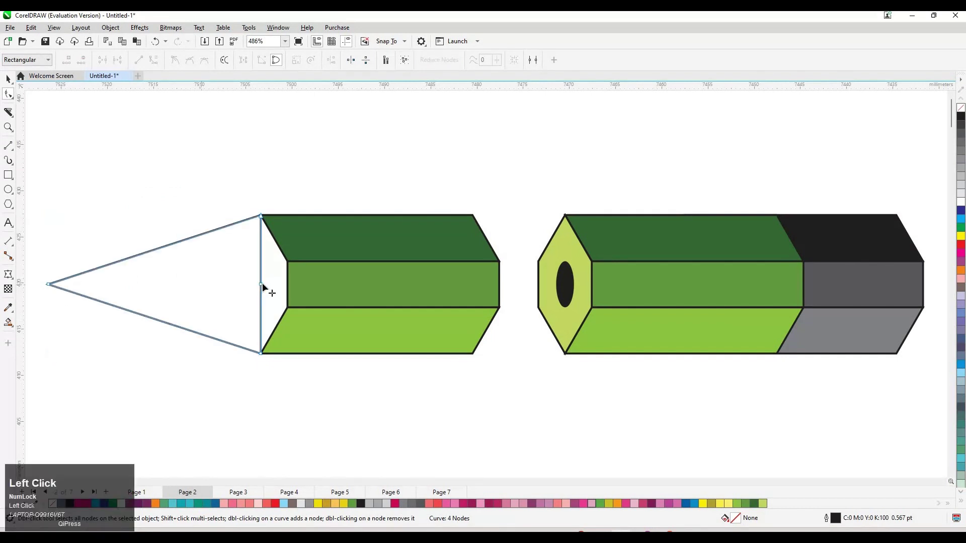
Pull the triangle's base midpoint over the green panels to an overall width of about 30.3 mm and paste a copy of the shape in place
{"action": "left_click_drag", "start_coordinate": [262, 284], "coordinate": [338, 287]}
{"action": "key", "text": "space"}
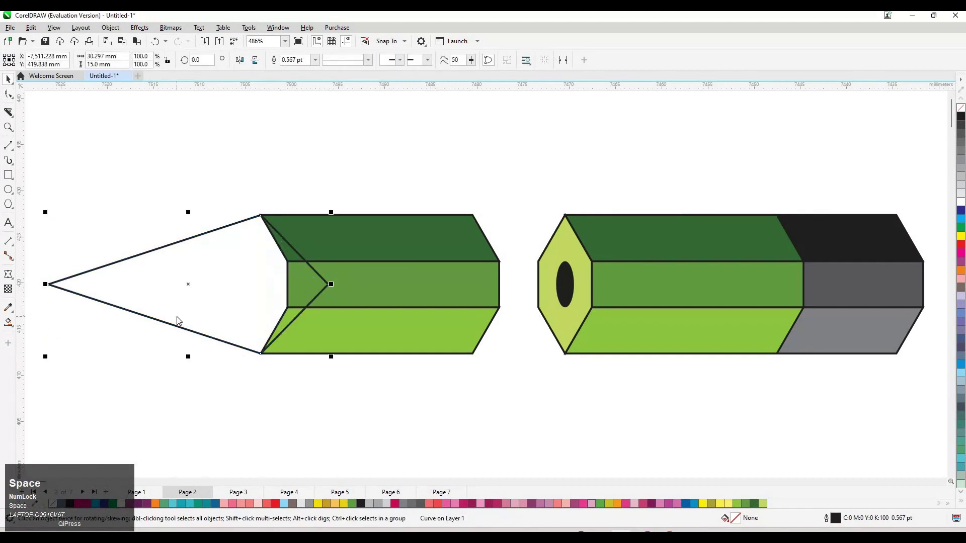
{"action": "right_click", "coordinate": [177, 321]}
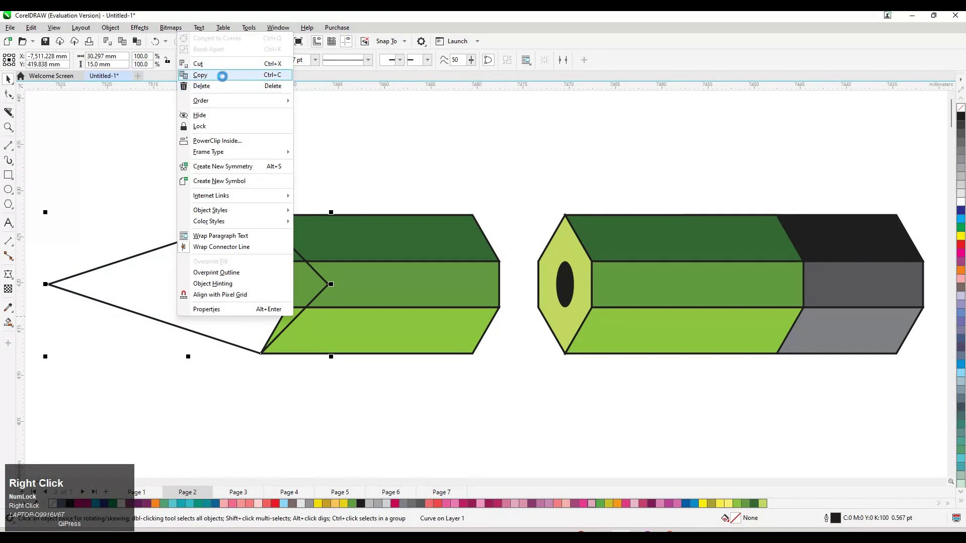
{"action": "left_click", "coordinate": [222, 76]}
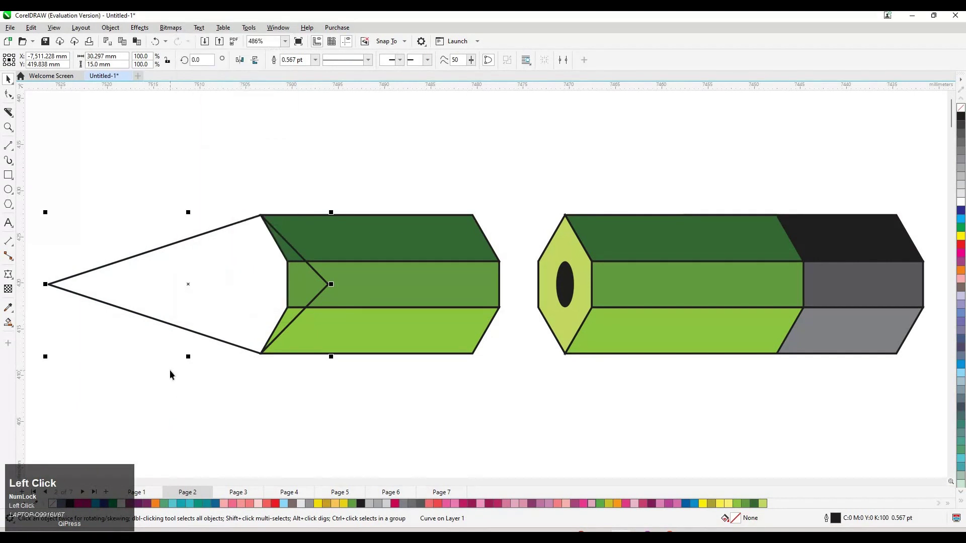
{"action": "key", "text": "ctrl+v"}
Draw a vertical straight line about 12.7 mm long across the pointed shape near its tip
{"action": "left_click", "coordinate": [9, 146]}
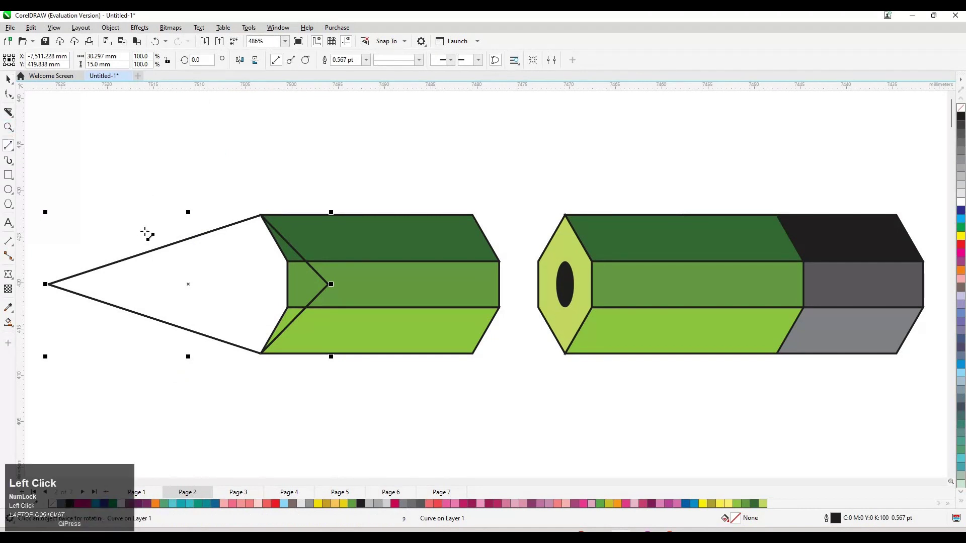
{"action": "left_click_drag", "start_coordinate": [145, 233], "coordinate": [141, 350]}
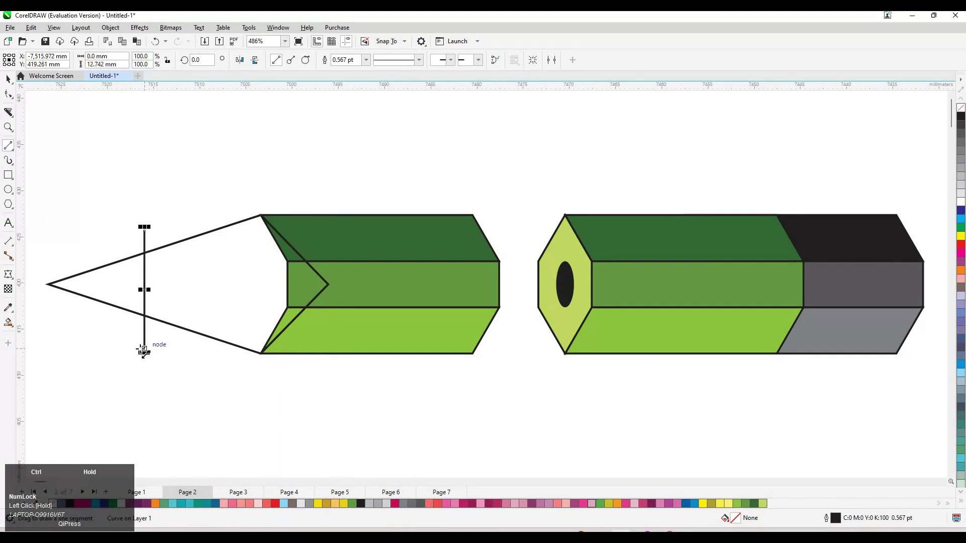
{"action": "key", "text": "space"}
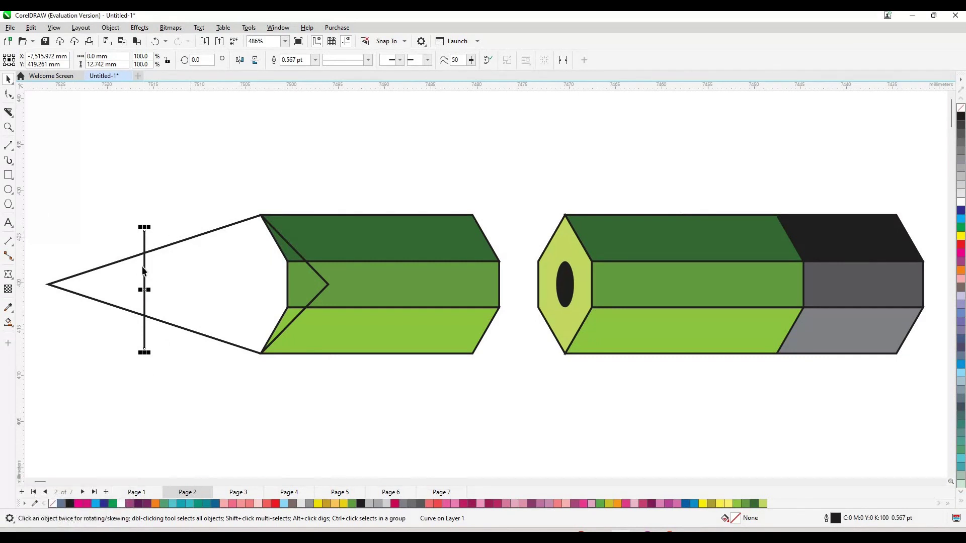
Cut the pasted pointed shape along the vertical line with Back minus Front and break the result apart
{"action": "left_click", "coordinate": [146, 243]}
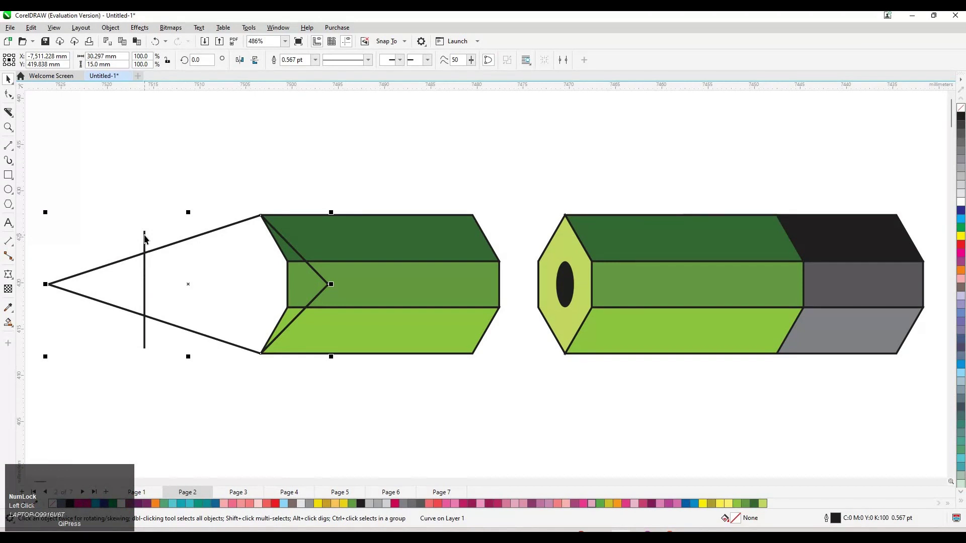
{"action": "left_click", "coordinate": [145, 235], "text": "shift"}
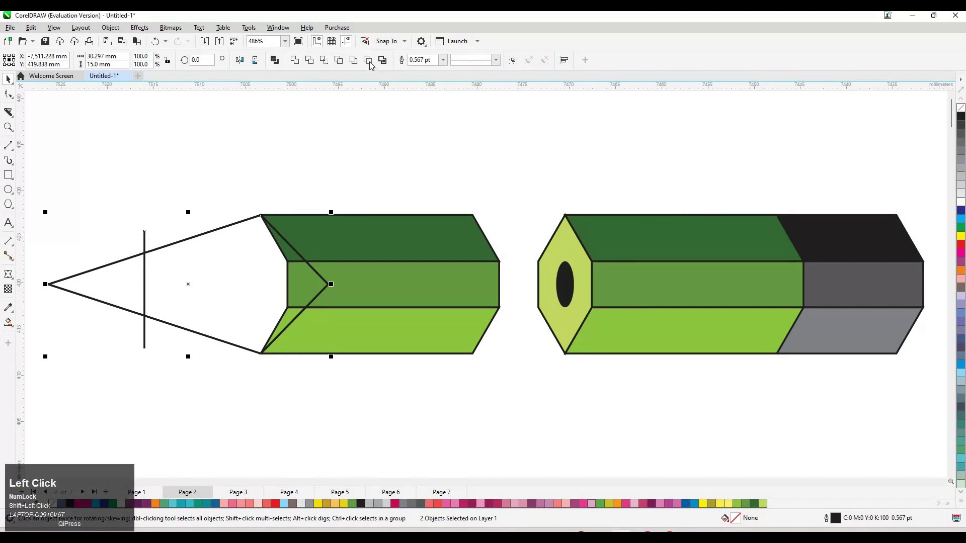
{"action": "left_click", "coordinate": [367, 60]}
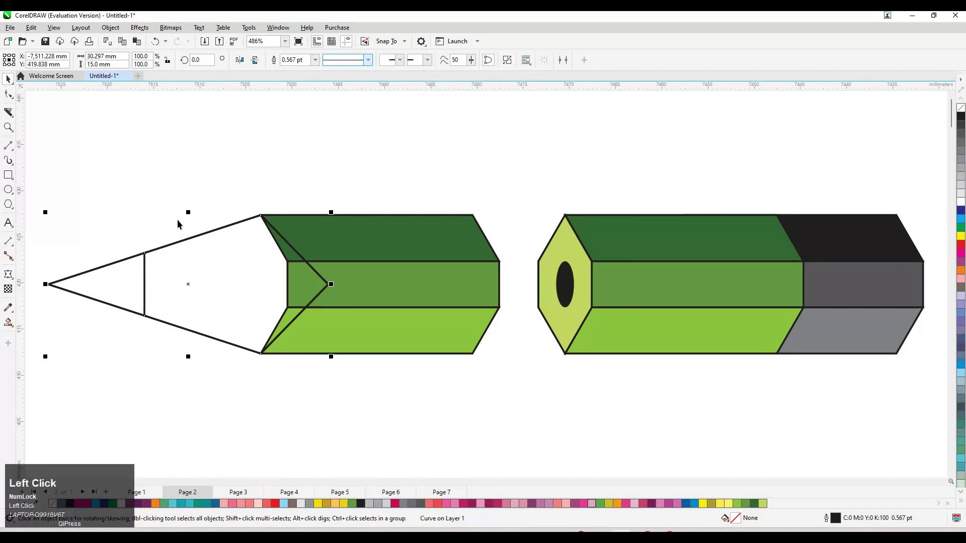
{"action": "left_click", "coordinate": [165, 257]}
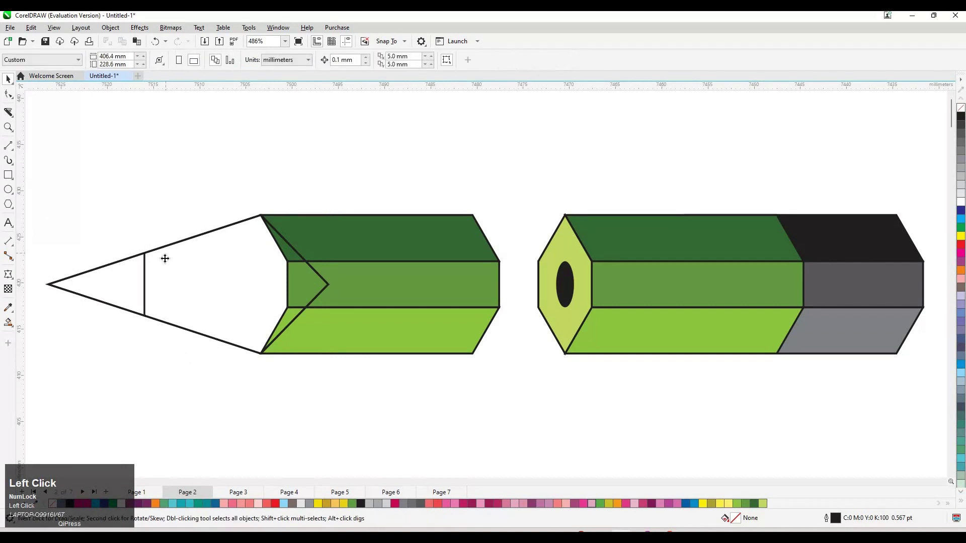
{"action": "right_click", "coordinate": [165, 258]}
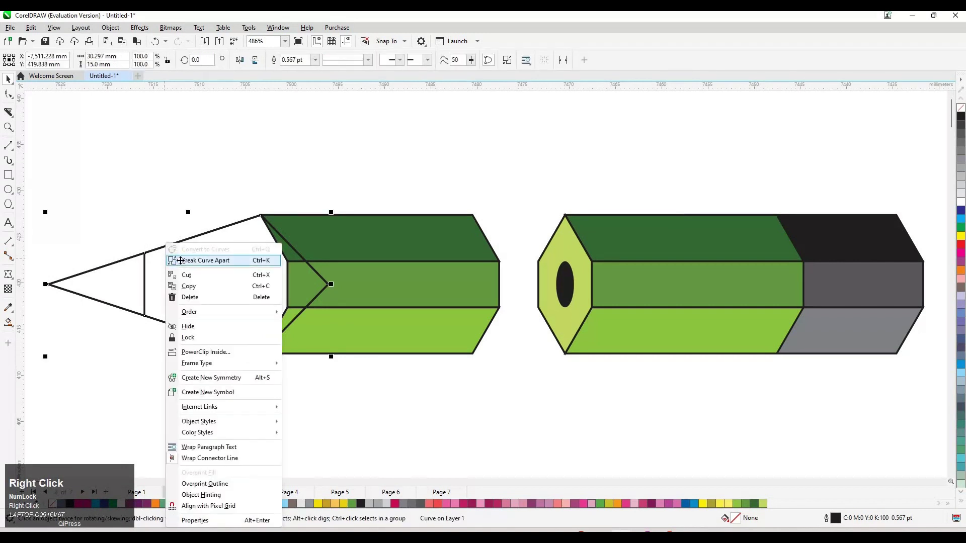
{"action": "left_click", "coordinate": [181, 260]}
{"action": "left_click", "coordinate": [226, 230]}
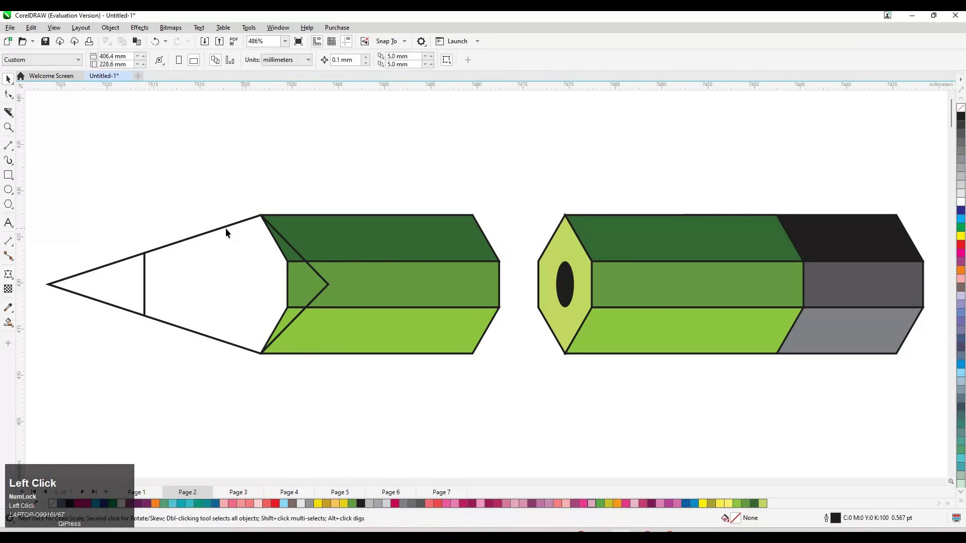
{"action": "left_click_drag", "start_coordinate": [225, 230], "coordinate": [312, 172]}
{"action": "key", "text": "ctrl+z"}
Fill the small triangular tip piece with rich black, C:75 M:68 Y:65 K:90
{"action": "left_click", "coordinate": [95, 284]}
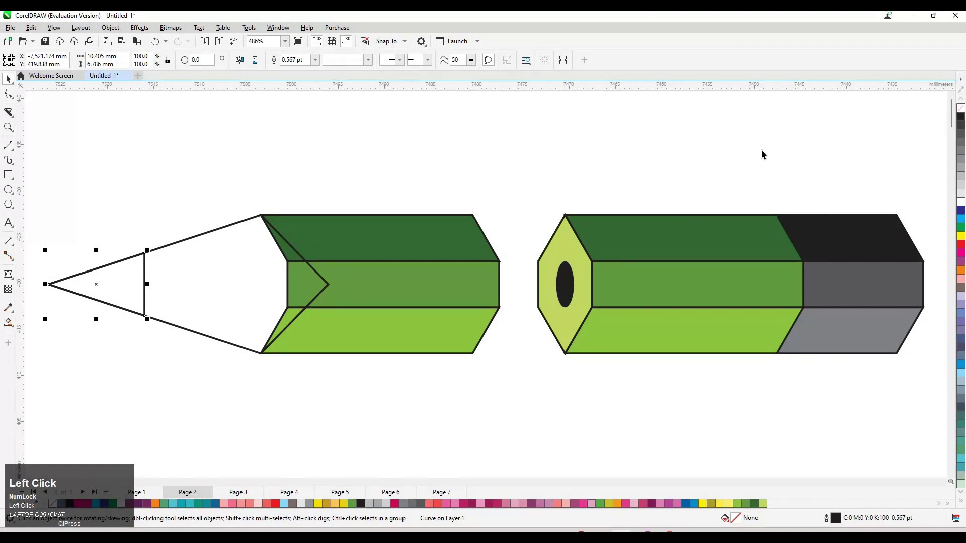
{"action": "left_click", "coordinate": [961, 116]}
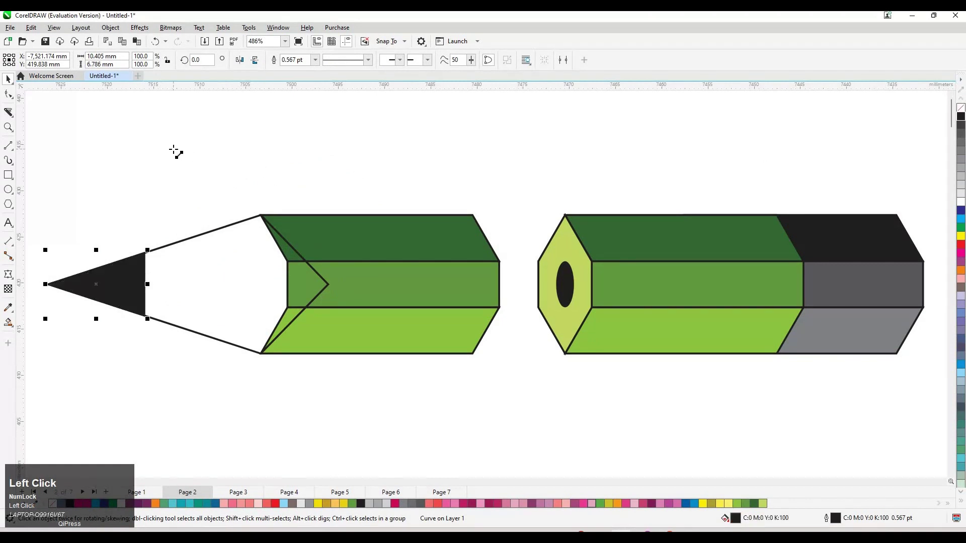
{"action": "key", "text": "space"}
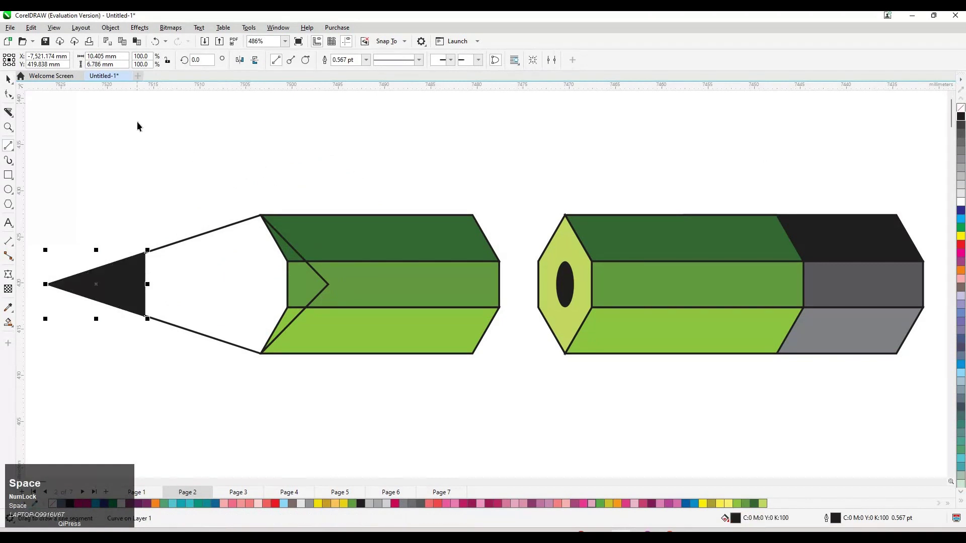
{"action": "key", "text": "space"}
{"action": "key", "text": "ctrl+z"}
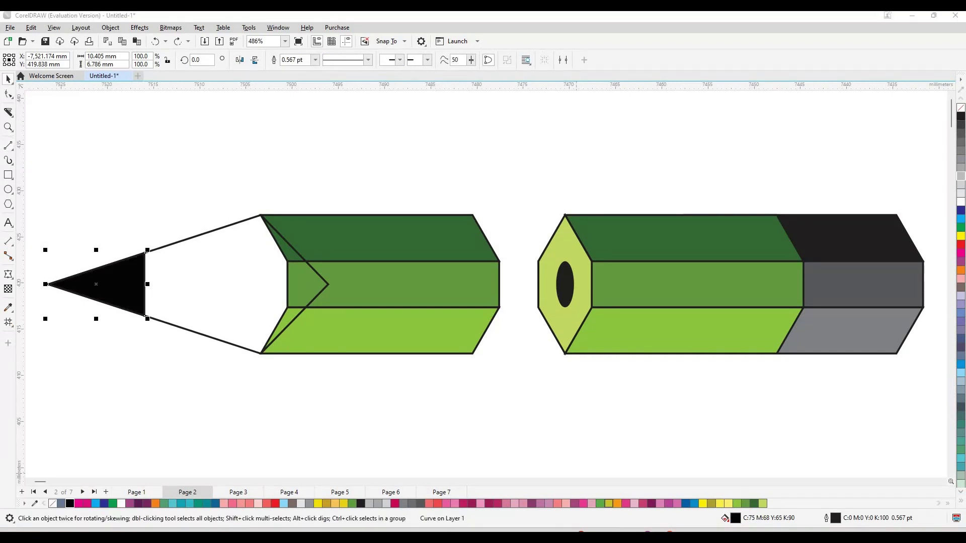
Apply a 2 by 2 mesh fill to the black tip and colour its horizontal centre-line nodes 20% Black
{"action": "left_click", "coordinate": [13, 328]}
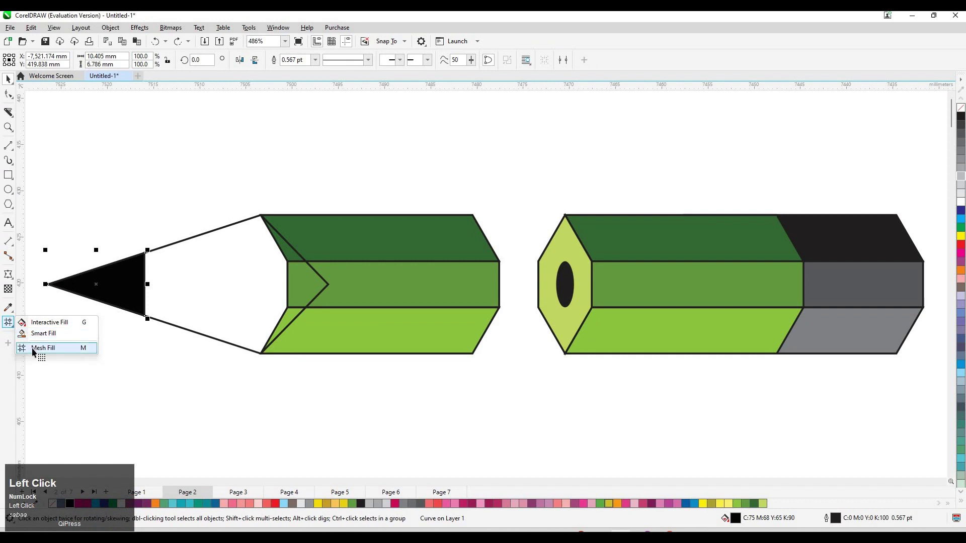
{"action": "key", "text": "m"}
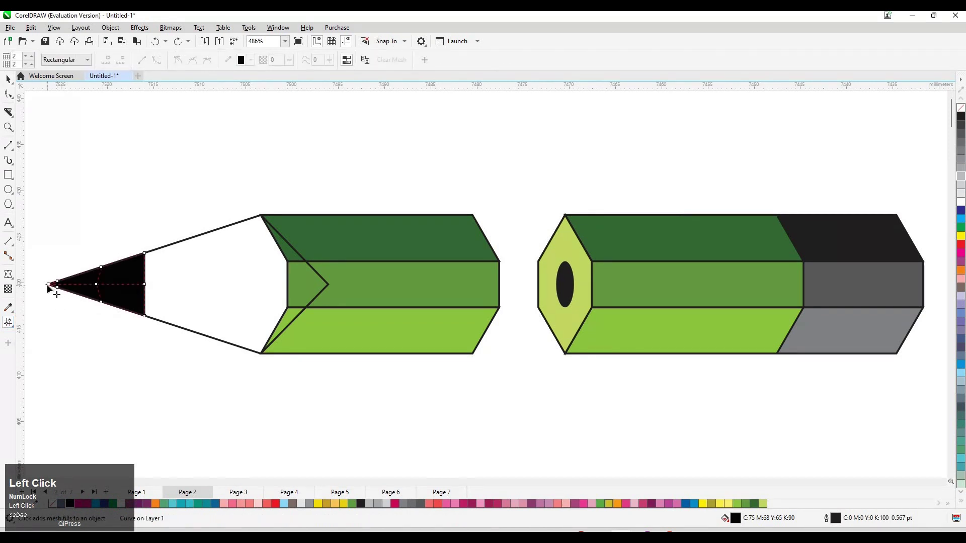
{"action": "left_click", "coordinate": [48, 284]}
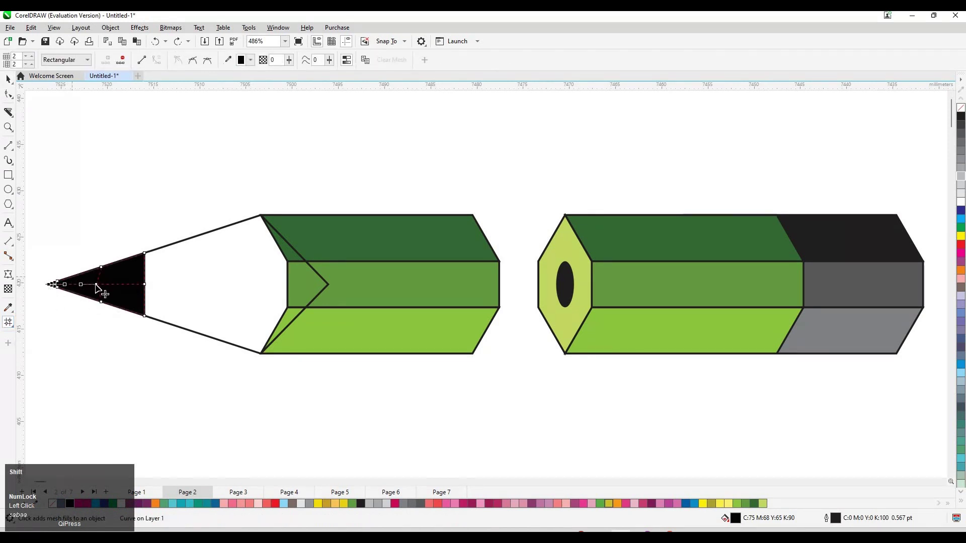
{"action": "left_click", "coordinate": [145, 284], "text": "shift"}
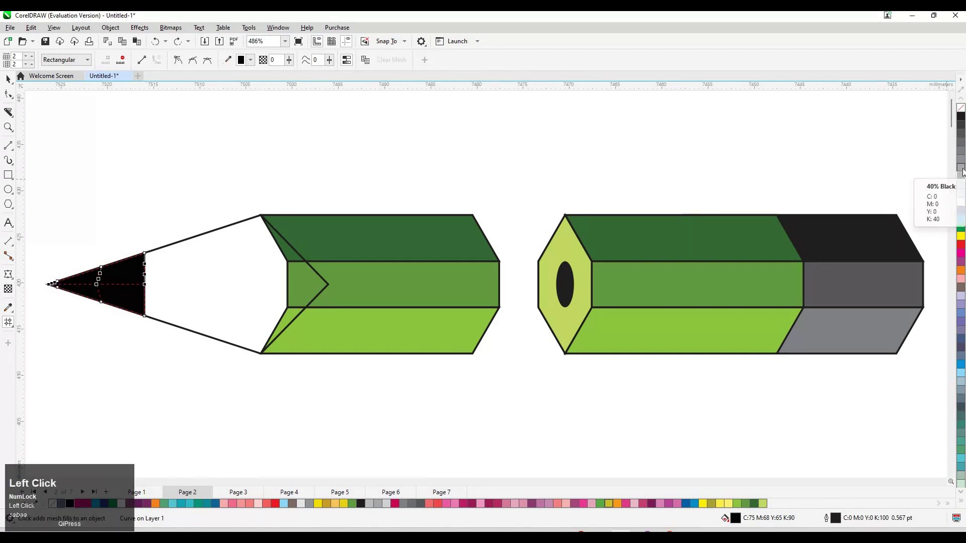
{"action": "left_click", "coordinate": [962, 189]}
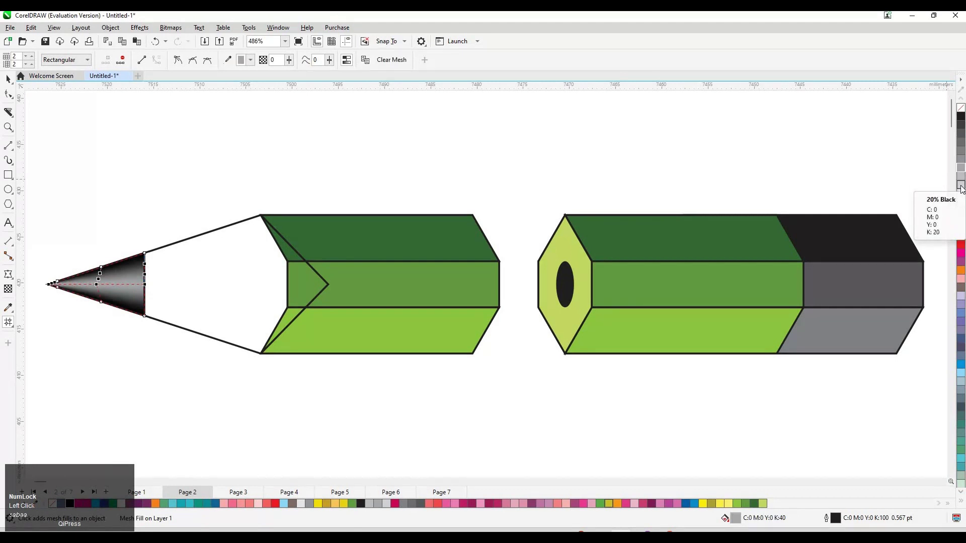
{"action": "left_click", "coordinate": [962, 198]}
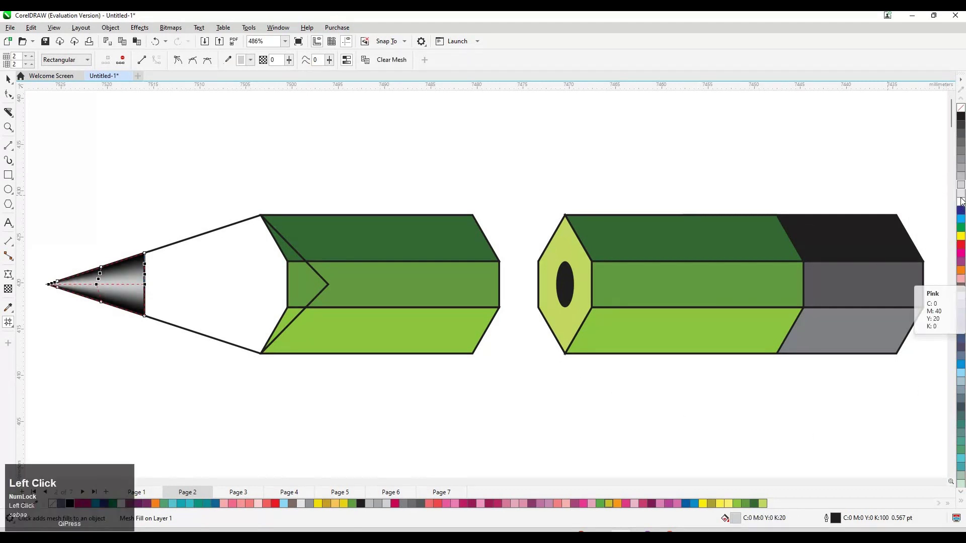
{"action": "key", "text": "space"}
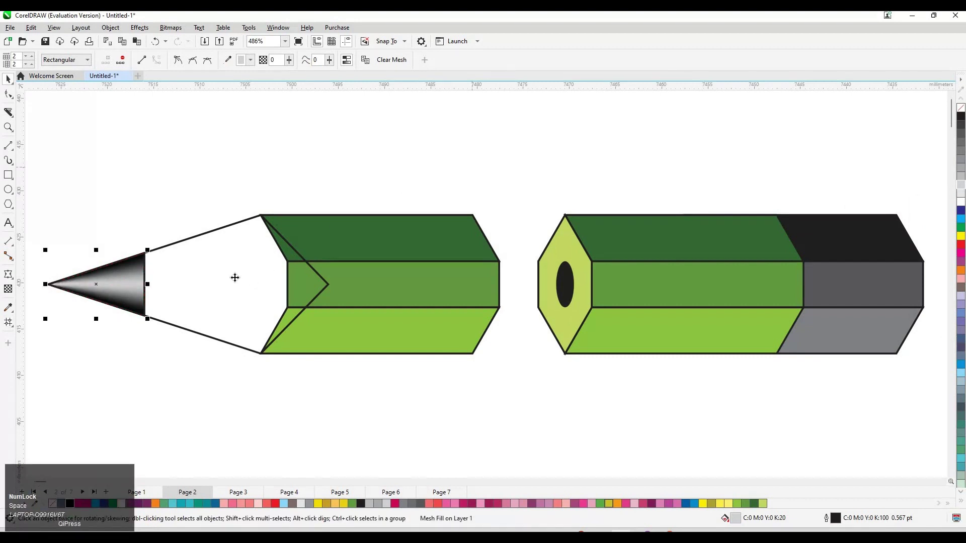
Fill the large pointed shape behind the tip with orange-brown, C:19 M:80 Y:100 K:11
{"action": "left_click", "coordinate": [233, 276]}
{"action": "left_click", "coordinate": [90, 162]}
{"action": "scroll", "coordinate": [230, 327], "scroll_direction": "up", "scroll_amount": 2}
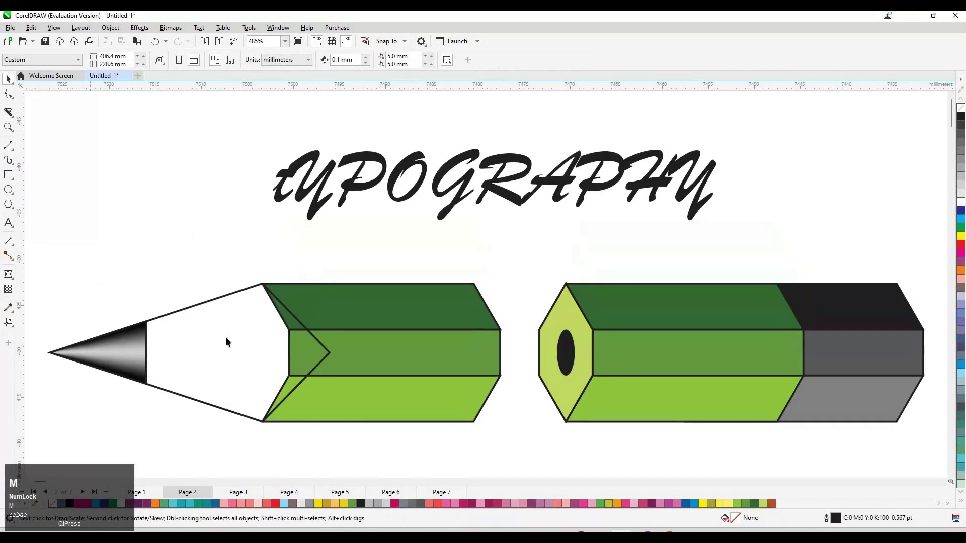
{"action": "left_click", "coordinate": [231, 331]}
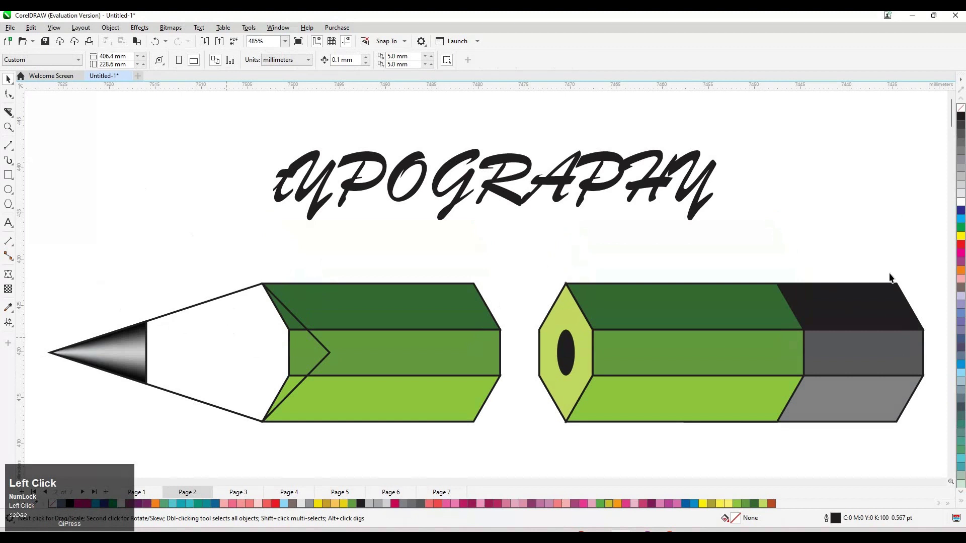
{"action": "left_click", "coordinate": [961, 274]}
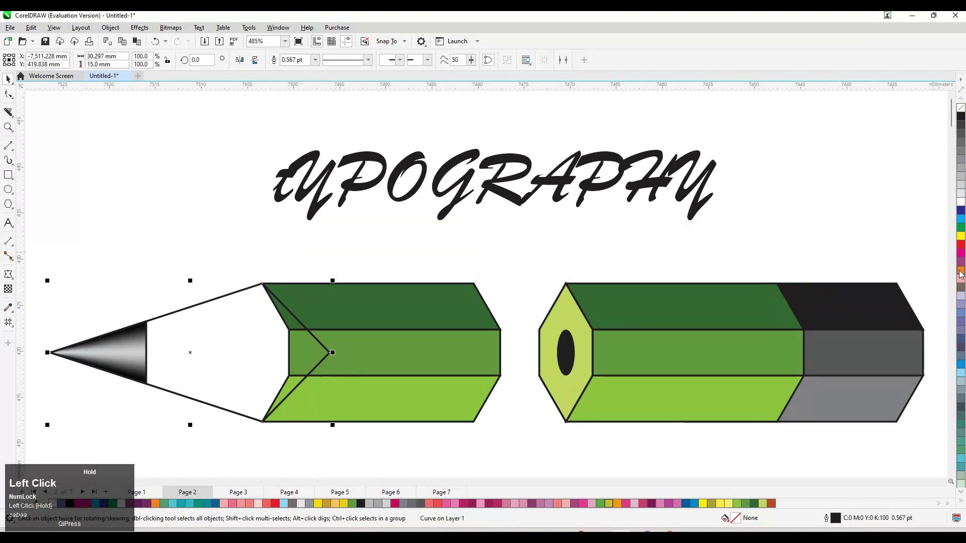
{"action": "left_click_drag", "start_coordinate": [961, 274], "coordinate": [952, 295]}
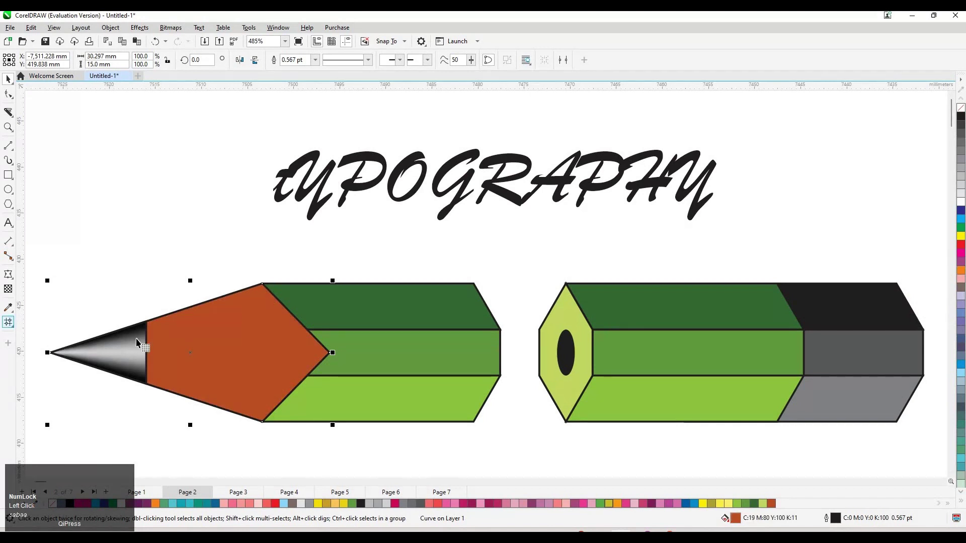
Apply a 2 by 2 mesh fill to the orange-brown wood shape and colour its horizontal centre-line nodes light orange, C:0 M:41 Y:64 K:0
{"action": "left_click", "coordinate": [9, 323]}
{"action": "left_click", "coordinate": [51, 353]}
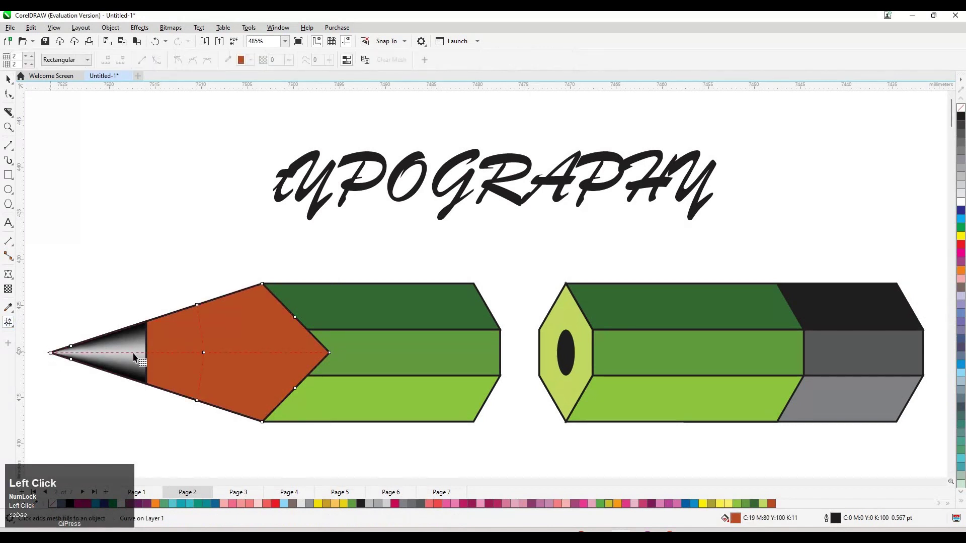
{"action": "left_click", "coordinate": [203, 354], "text": "shift"}
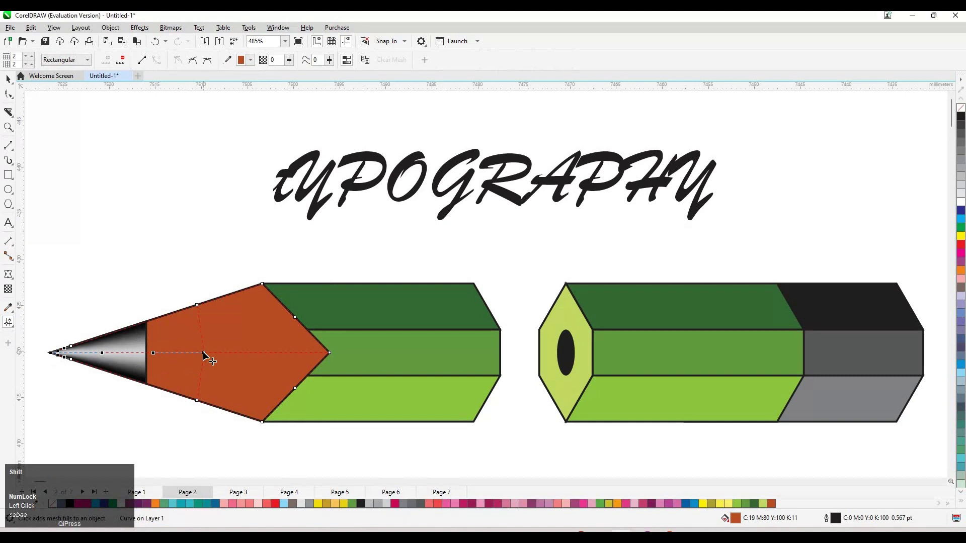
{"action": "left_click", "coordinate": [330, 353], "text": "shift"}
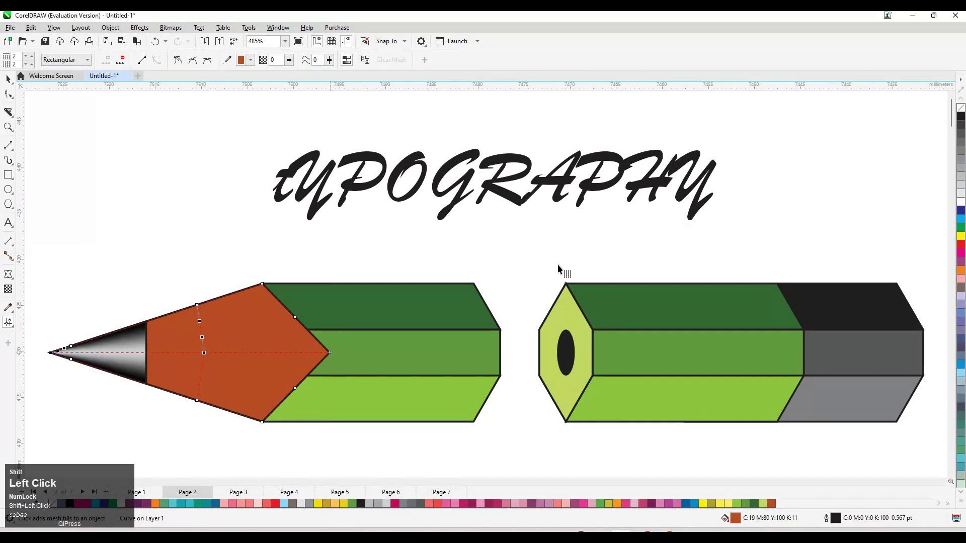
{"action": "left_click", "coordinate": [961, 274]}
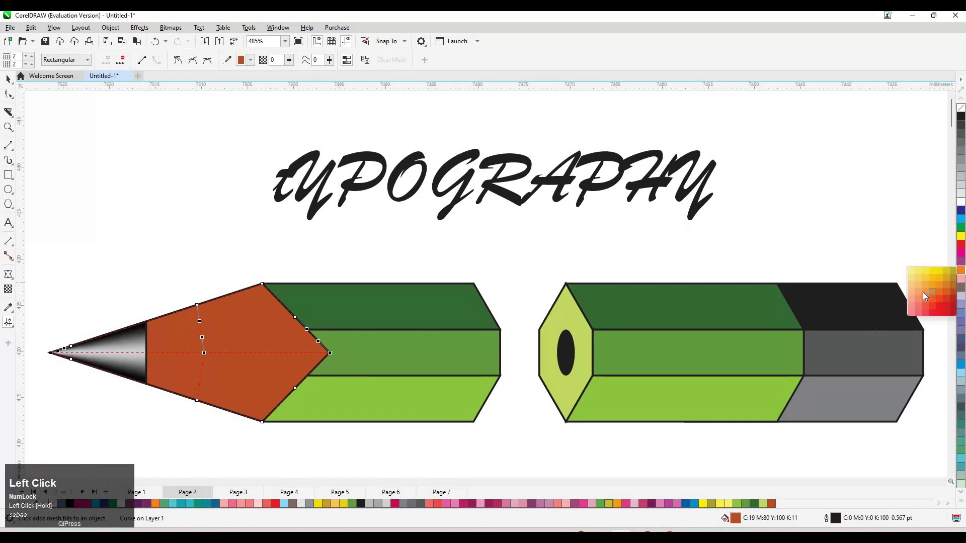
{"action": "left_click", "coordinate": [919, 294]}
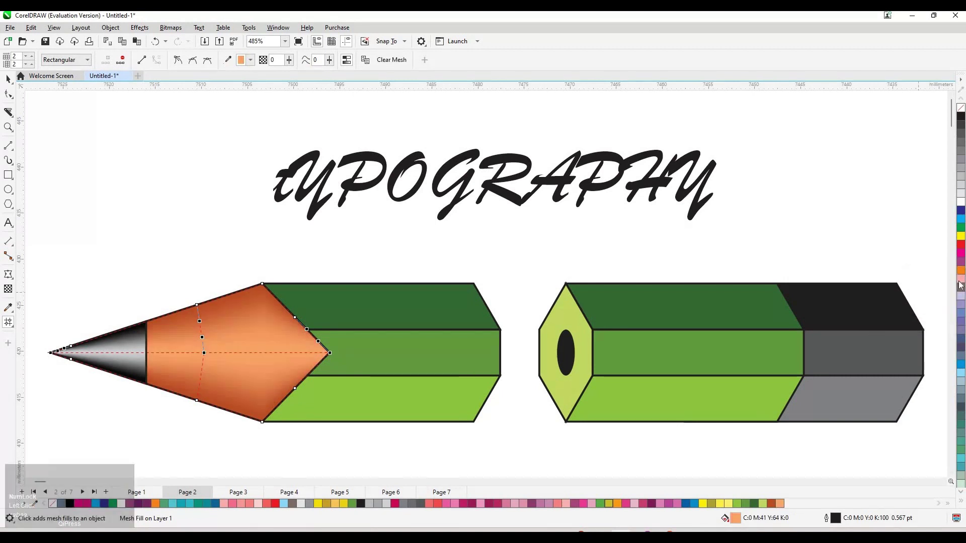
{"action": "key", "text": "space"}
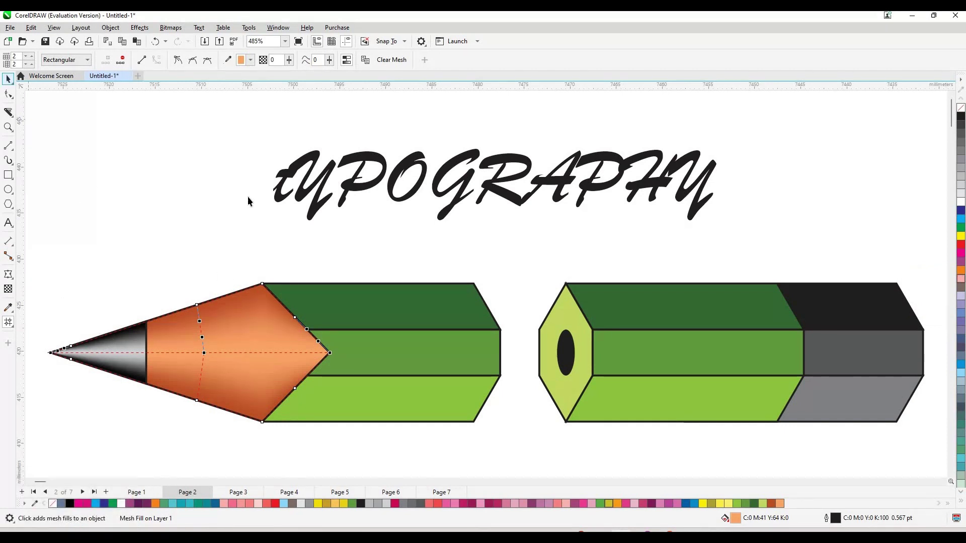
{"action": "left_click", "coordinate": [251, 224]}
Select the whole rear pencil section and move it horizontally away from the tip section to leave a wide gap
{"action": "key", "text": "F3"}
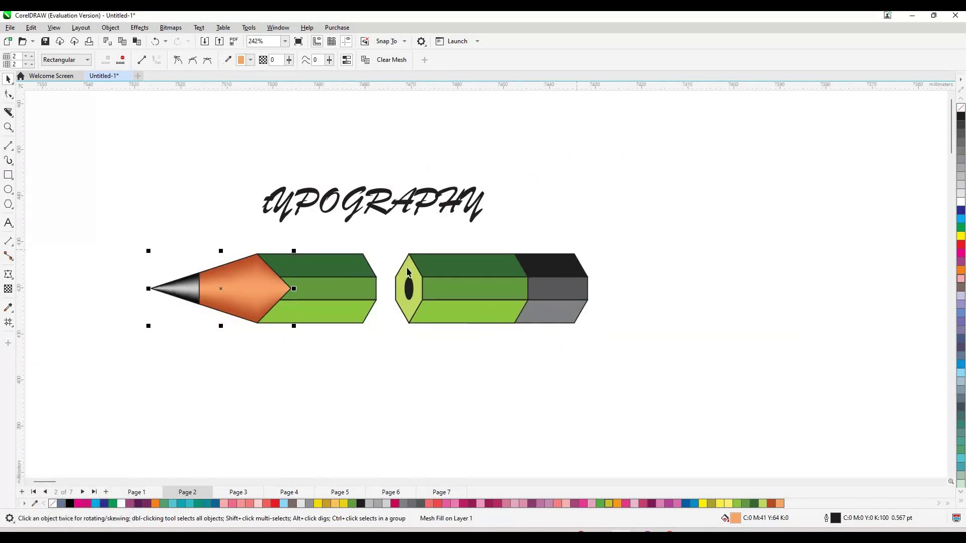
{"action": "left_click_drag", "start_coordinate": [384, 245], "coordinate": [646, 361]}
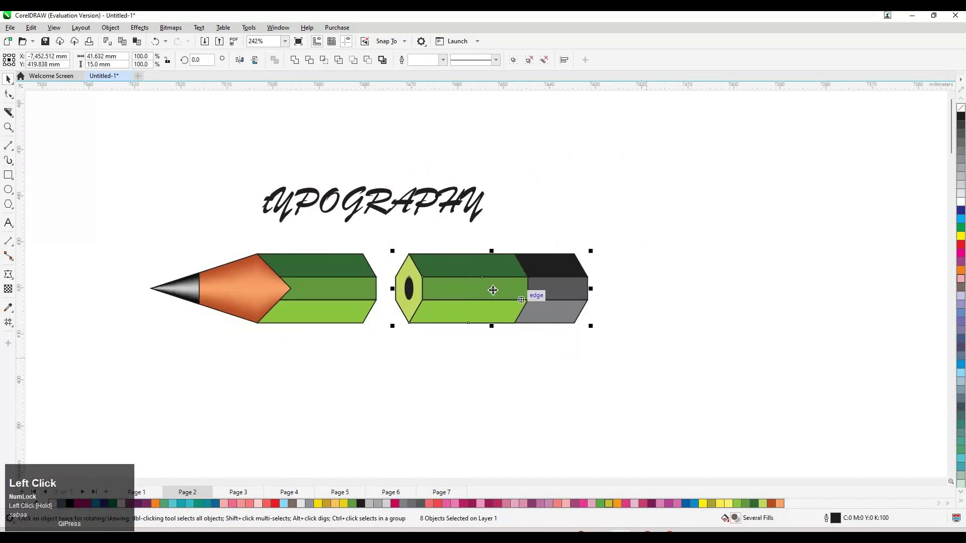
{"action": "mouse_move", "coordinate": [492, 288]}
{"action": "left_mouse_down"}
{"action": "mouse_move", "coordinate": [643, 300]}
{"action": "mouse_move", "coordinate": [644, 291]}
{"action": "left_mouse_up"}
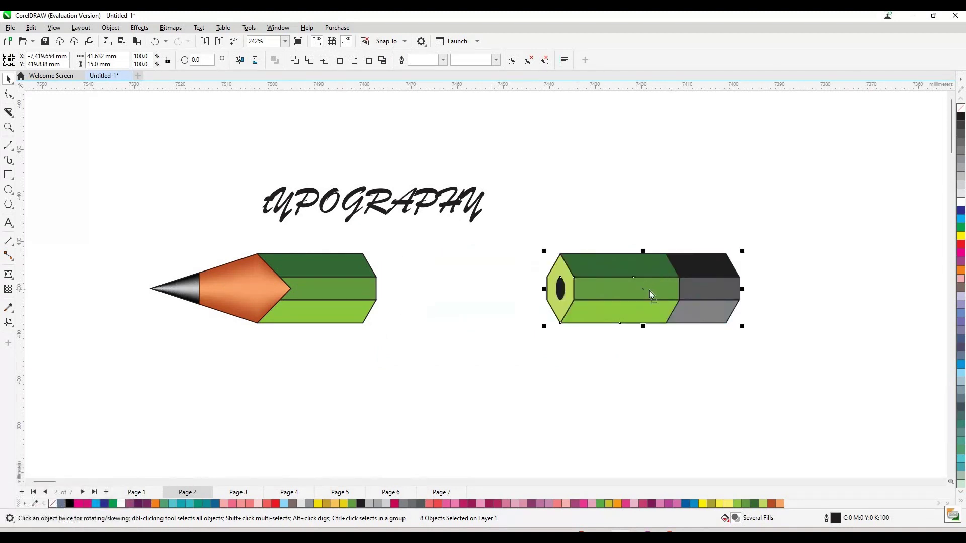
{"action": "left_click_drag", "start_coordinate": [649, 291], "coordinate": [547, 186]}
{"action": "key", "text": "space"}
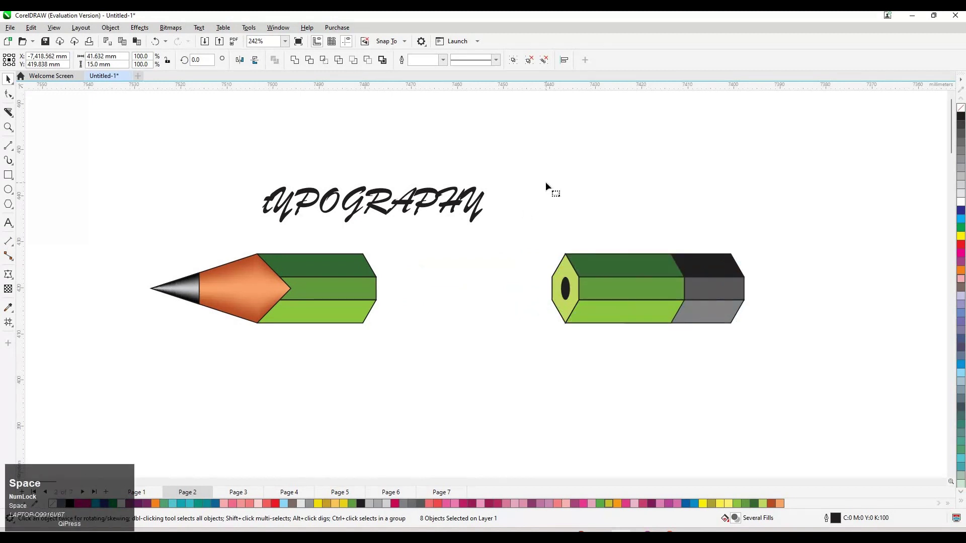
{"action": "key", "text": "space"}
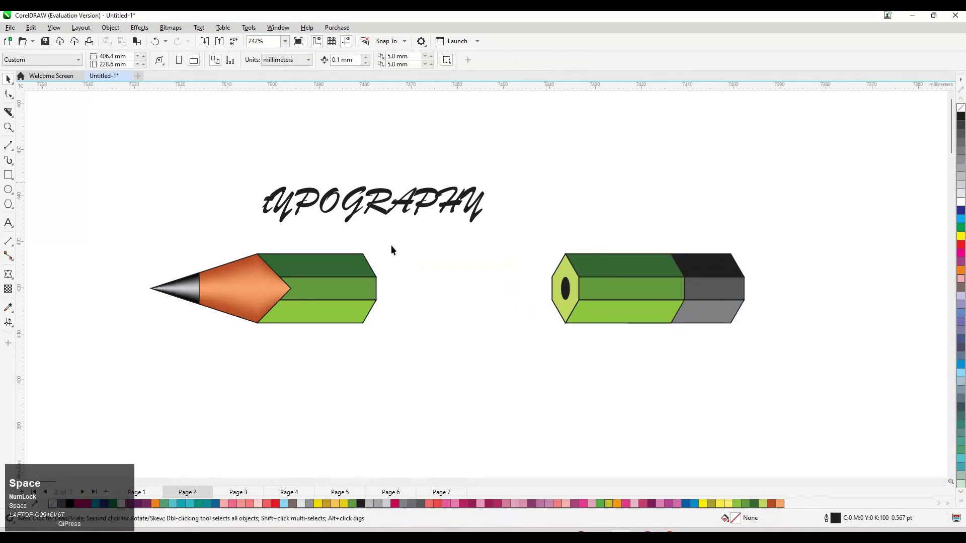
Move the tYPOGRAPHY text above the gap between the pencil sections and convert it to curves
{"action": "left_click", "coordinate": [351, 220]}
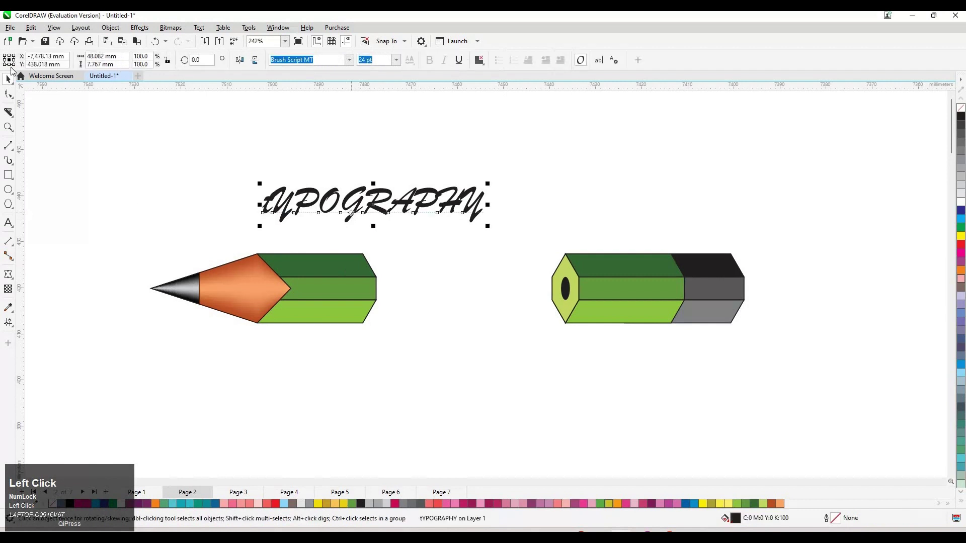
{"action": "left_click", "coordinate": [9, 95]}
{"action": "key", "text": "space"}
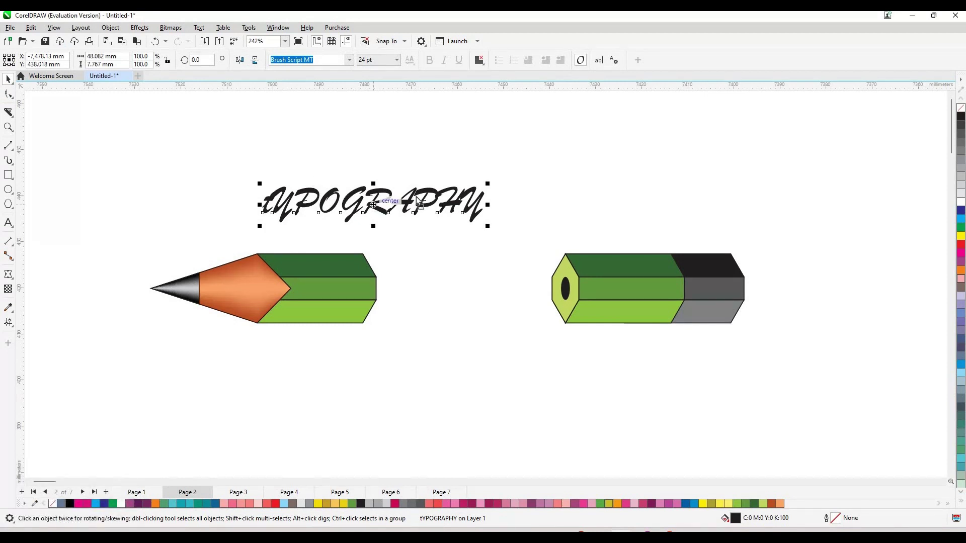
{"action": "left_click_drag", "start_coordinate": [372, 206], "coordinate": [416, 196]}
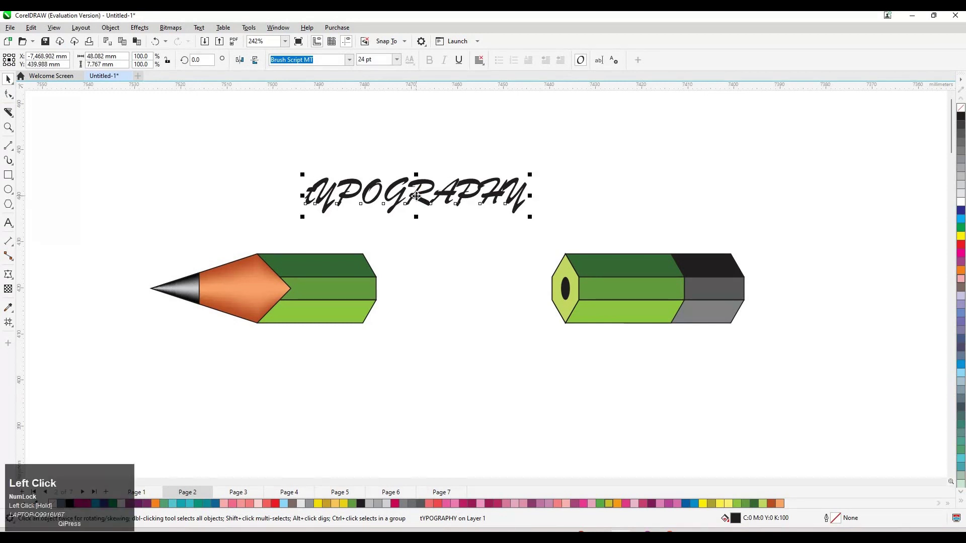
{"action": "key", "text": "ctrl+q"}
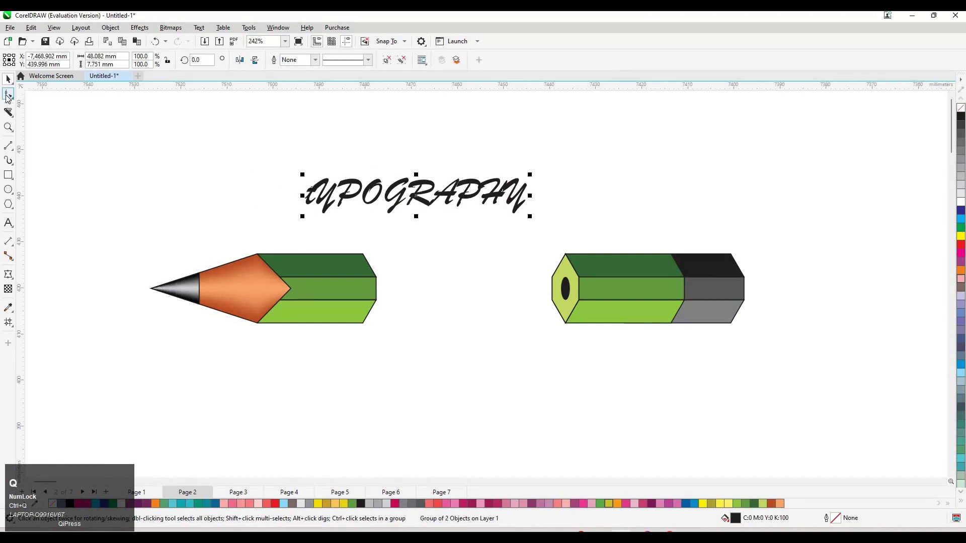
Shift the rear pencil section and the lettering further right to widen the gap for the word
{"action": "left_click", "coordinate": [9, 96]}
{"action": "left_click", "coordinate": [156, 183]}
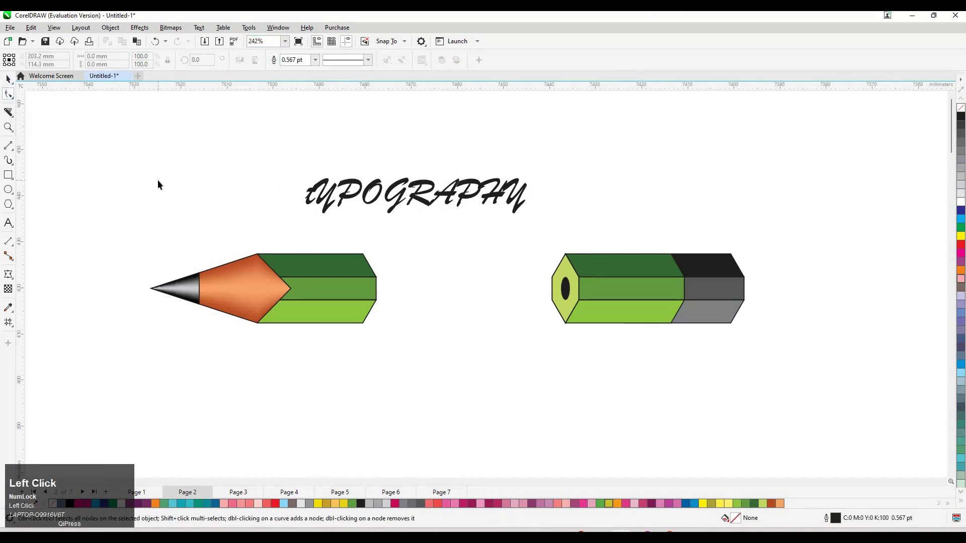
{"action": "key", "text": "space"}
{"action": "key", "text": "m"}
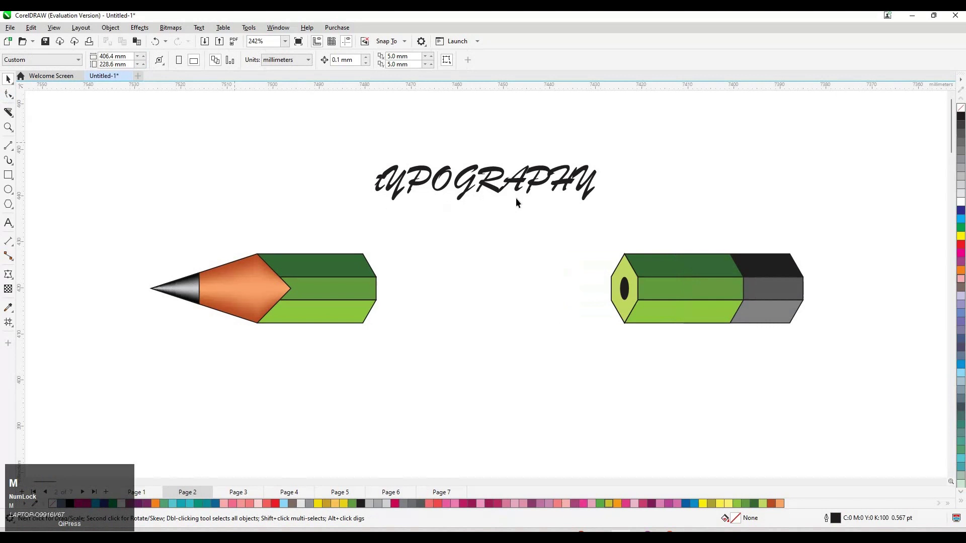
Ungroup all objects in the lettering, test-move the main letter piece away from the final Y and undo that move
{"action": "left_click", "coordinate": [492, 188]}
{"action": "right_click", "coordinate": [492, 187]}
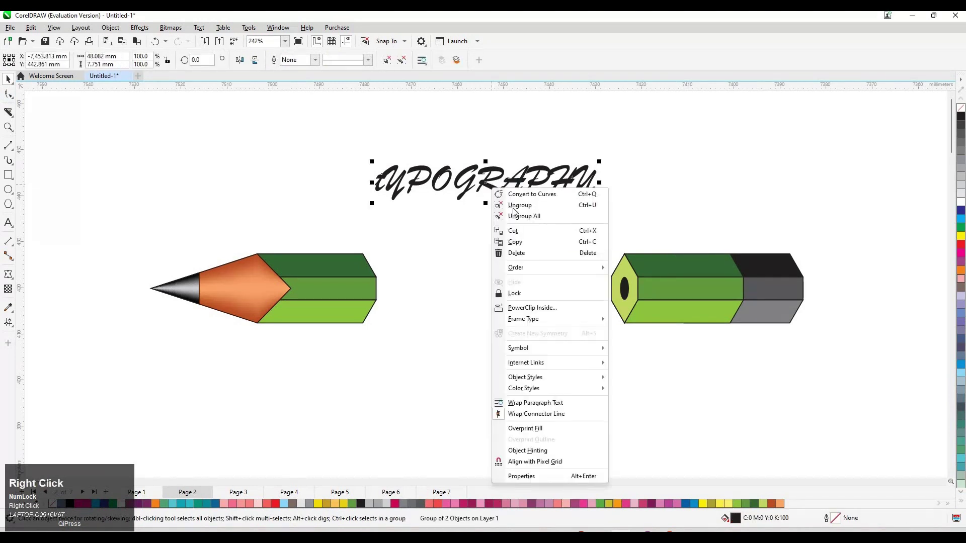
{"action": "left_click", "coordinate": [518, 222]}
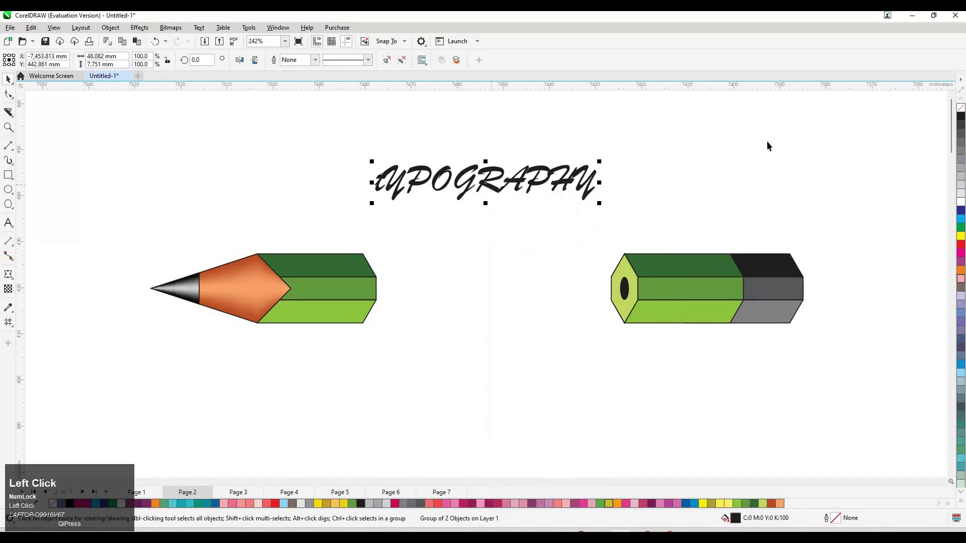
{"action": "left_click", "coordinate": [546, 187]}
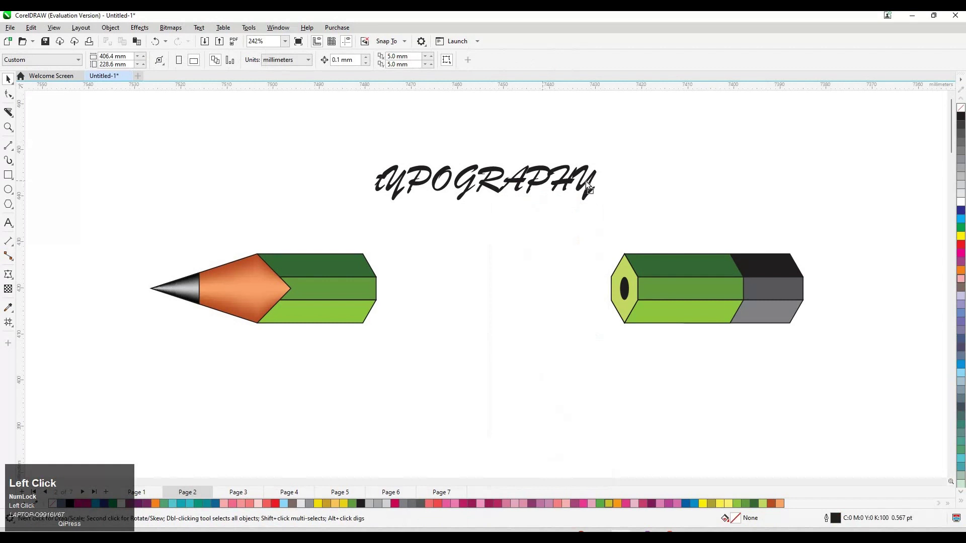
{"action": "left_click_drag", "start_coordinate": [590, 185], "coordinate": [533, 212]}
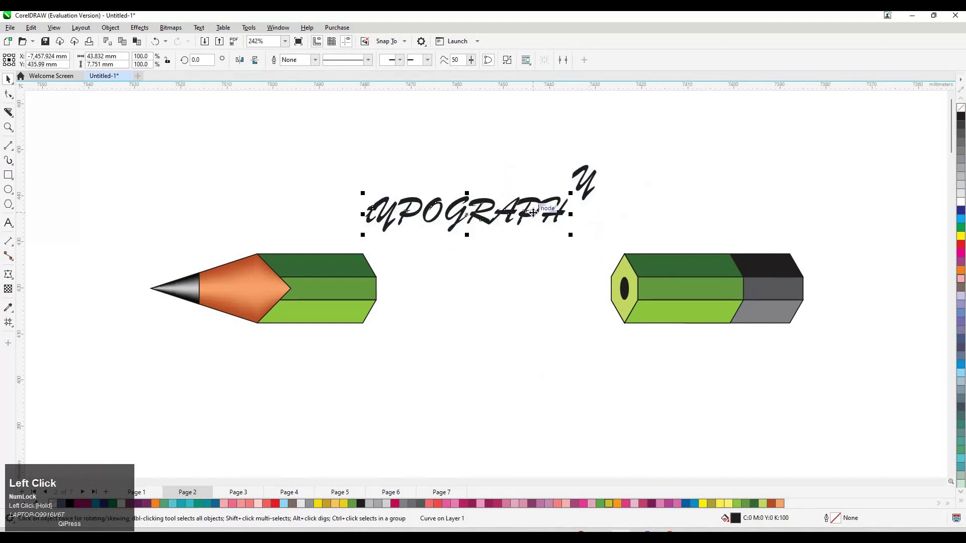
{"action": "key", "text": "ctrl+z"}
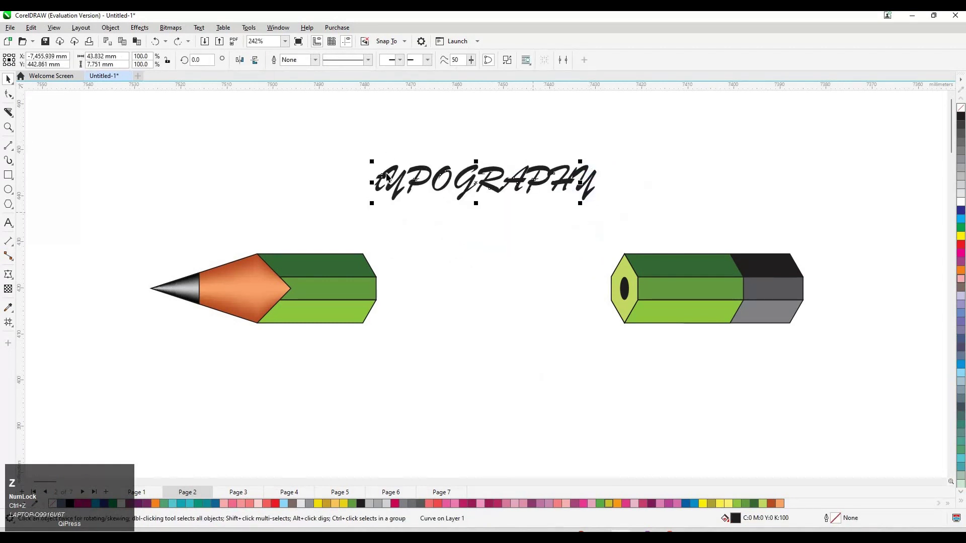
Weld the two lettering pieces into a single curve and check its nodes with the Shape tool
{"action": "left_click_drag", "start_coordinate": [345, 143], "coordinate": [589, 214]}
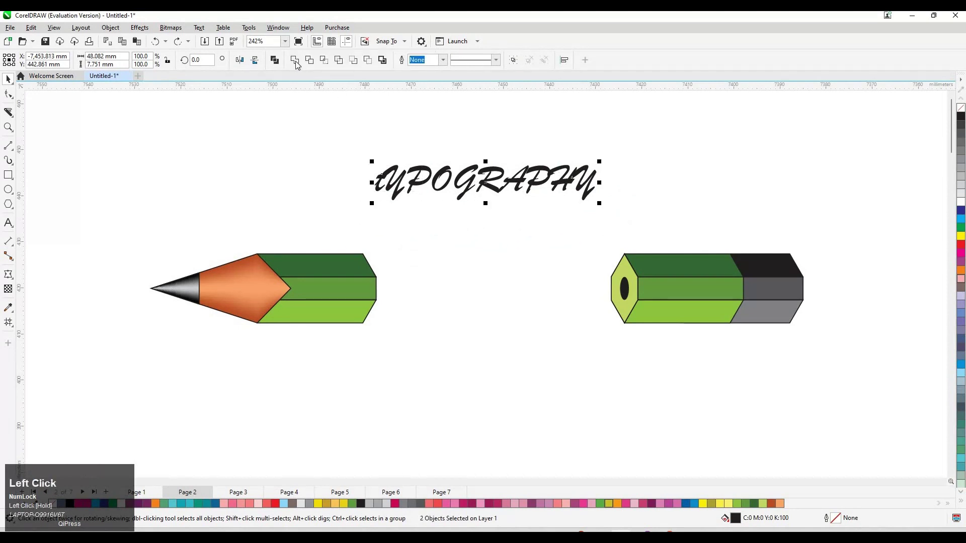
{"action": "key", "text": "ctrl+l"}
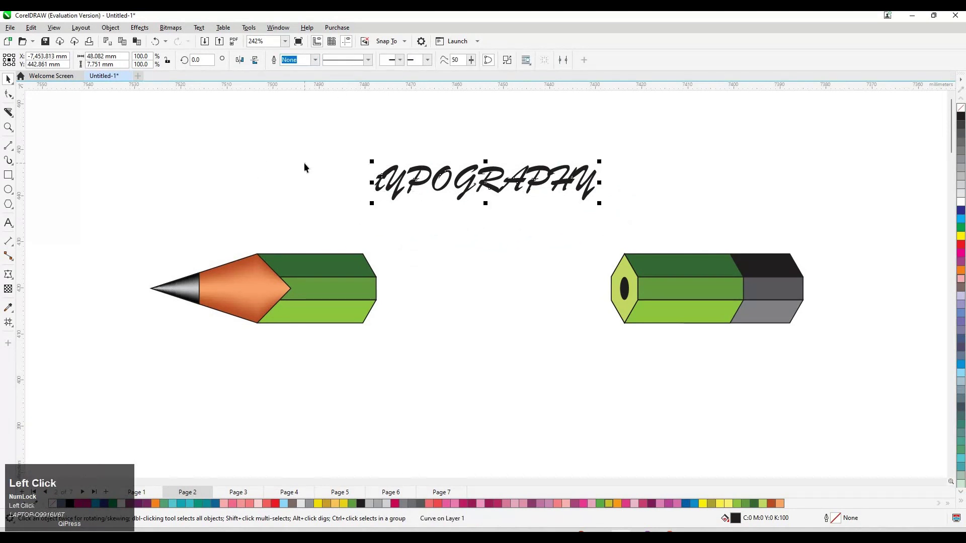
{"action": "key", "text": "ctrl+q"}
{"action": "left_click", "coordinate": [8, 95]}
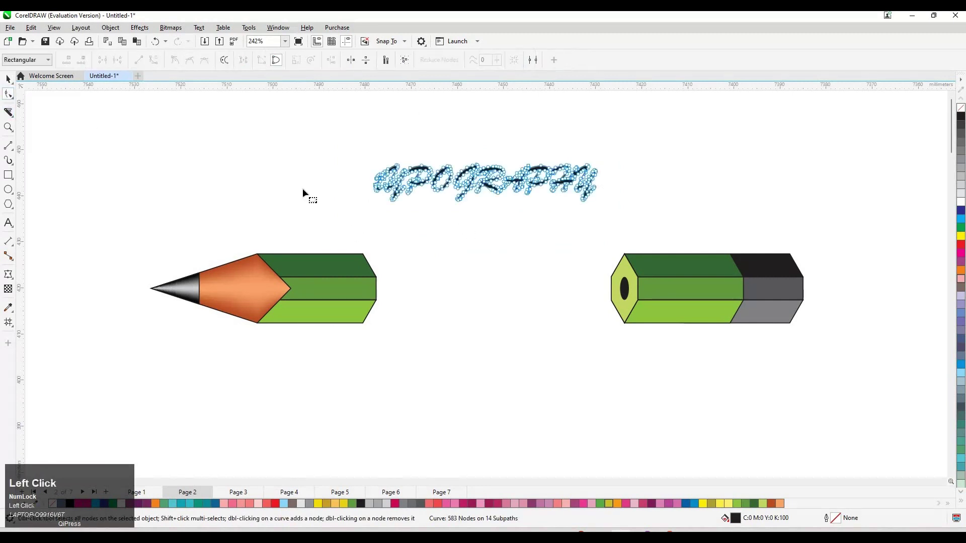
{"action": "key", "text": "space"}
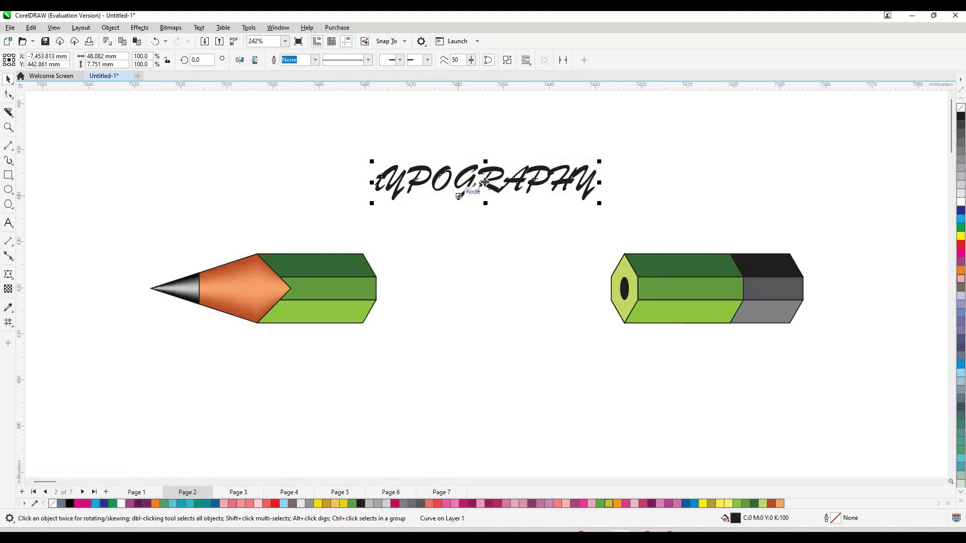
Move the welded tYPOGRAPHY lettering into the gap between the two pencil sections, level with their horizontal centre line
{"action": "left_click_drag", "start_coordinate": [485, 182], "coordinate": [497, 288]}
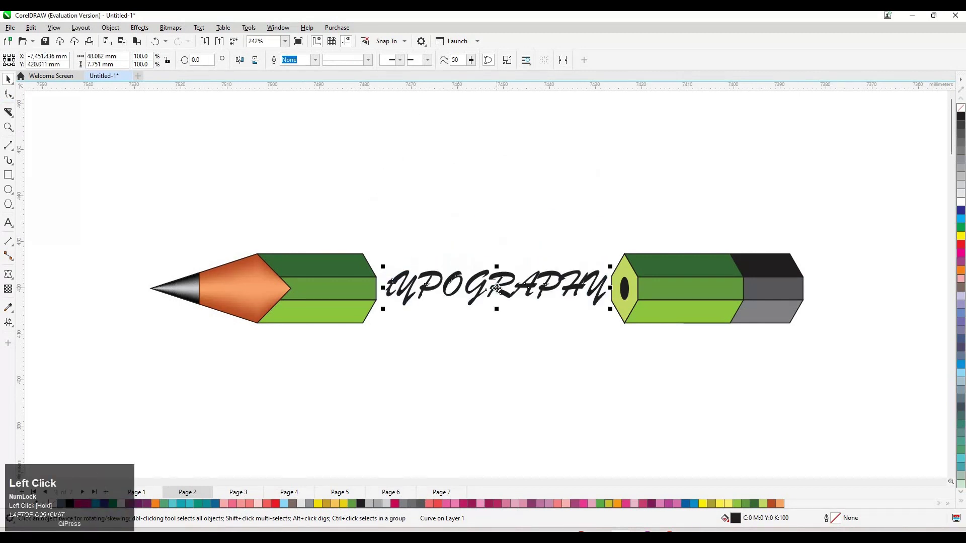
{"action": "key", "text": "F4"}
{"action": "key", "text": "z"}
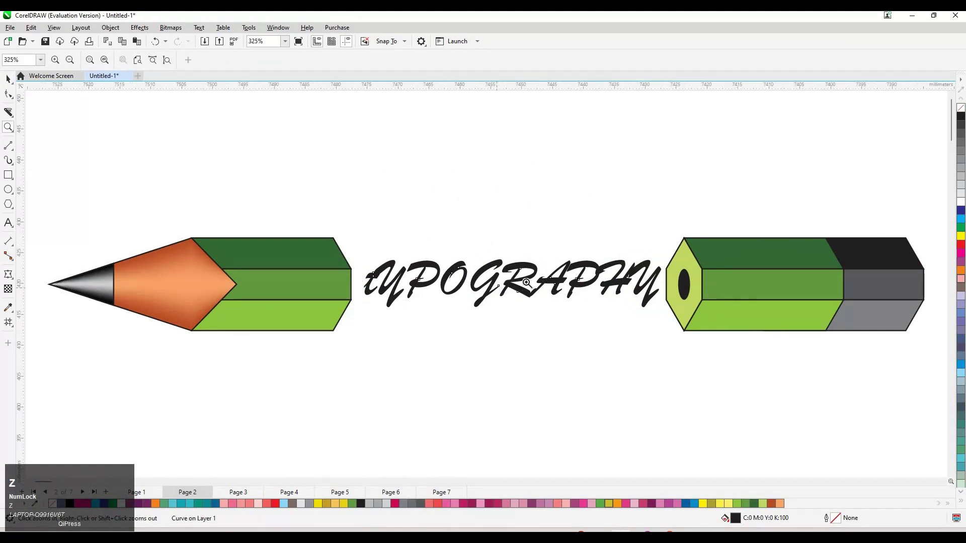
{"action": "left_click", "coordinate": [526, 283]}
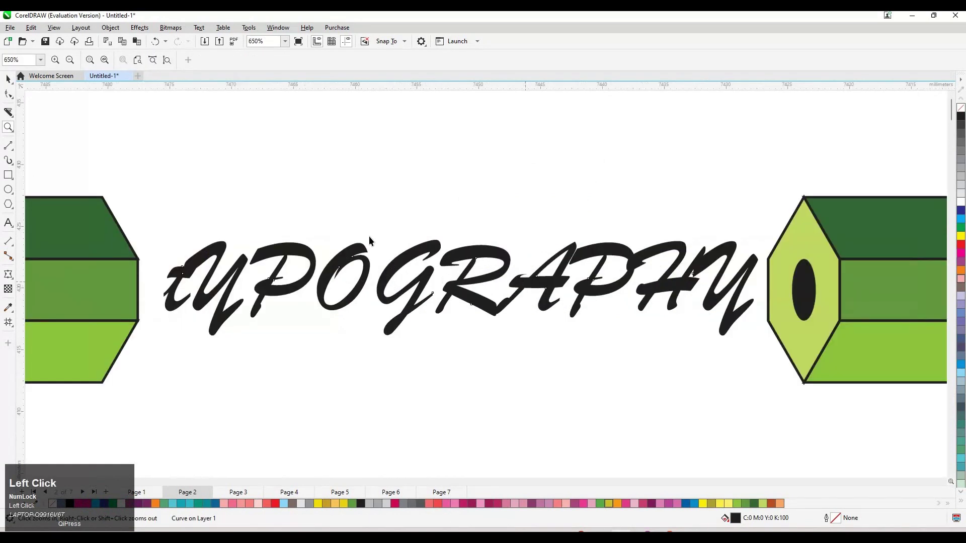
{"action": "key", "text": "space"}
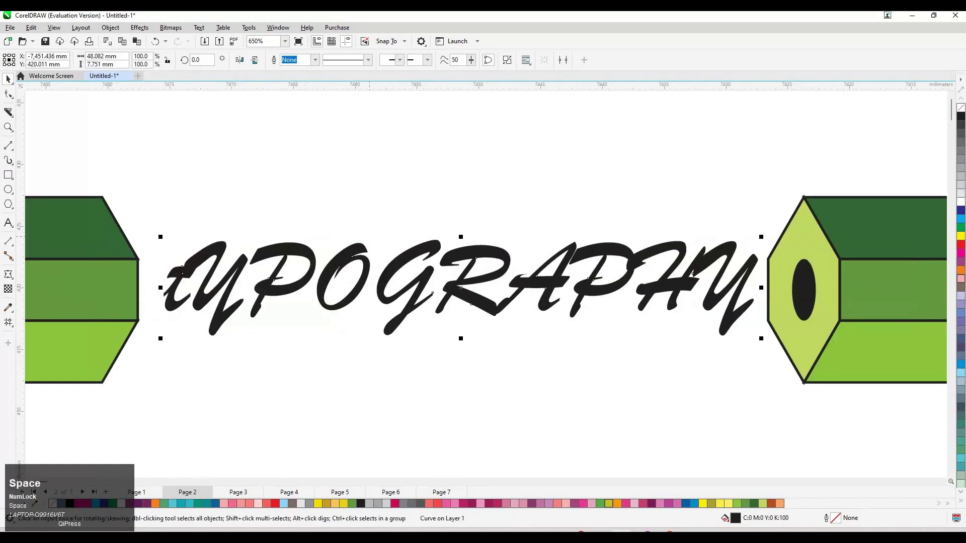
Try to stretch the final Y's tail by pulling its end nodes towards the black lead core of the rear section
{"action": "left_click", "coordinate": [9, 94]}
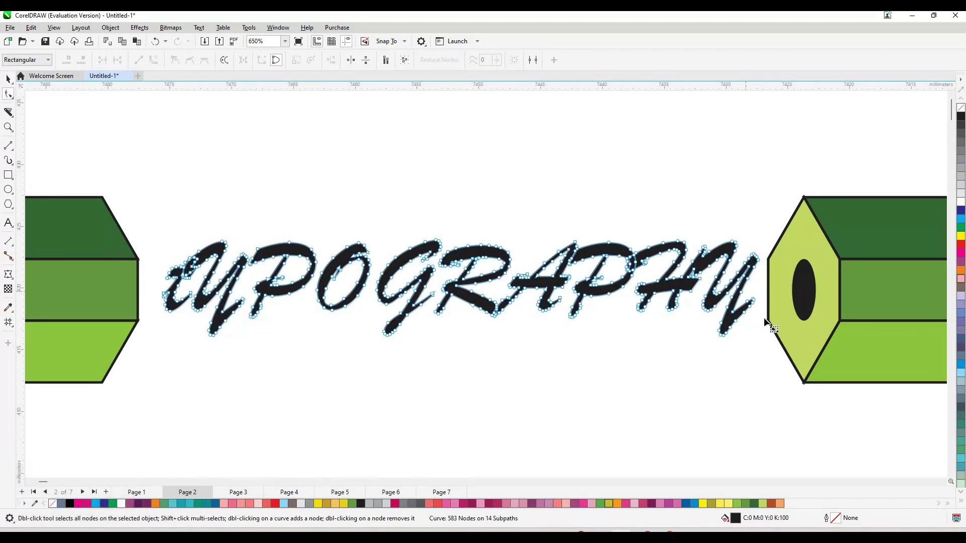
{"action": "left_click", "coordinate": [754, 303]}
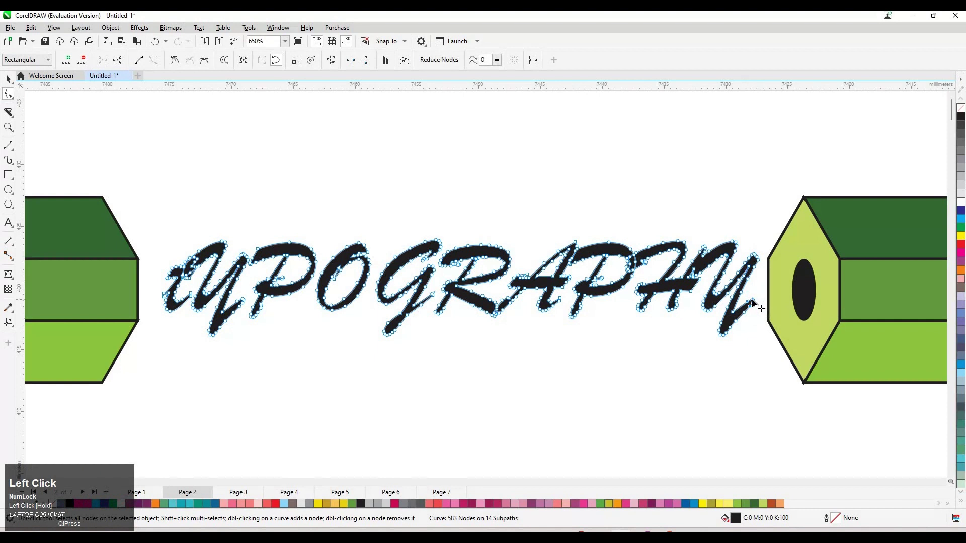
{"action": "left_click_drag", "start_coordinate": [752, 302], "coordinate": [802, 289]}
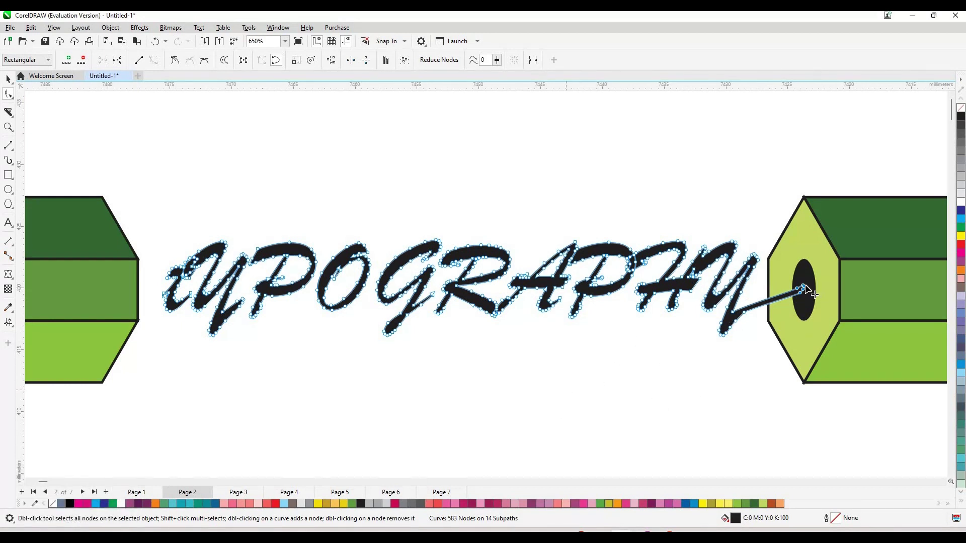
{"action": "left_click_drag", "start_coordinate": [803, 292], "coordinate": [783, 288]}
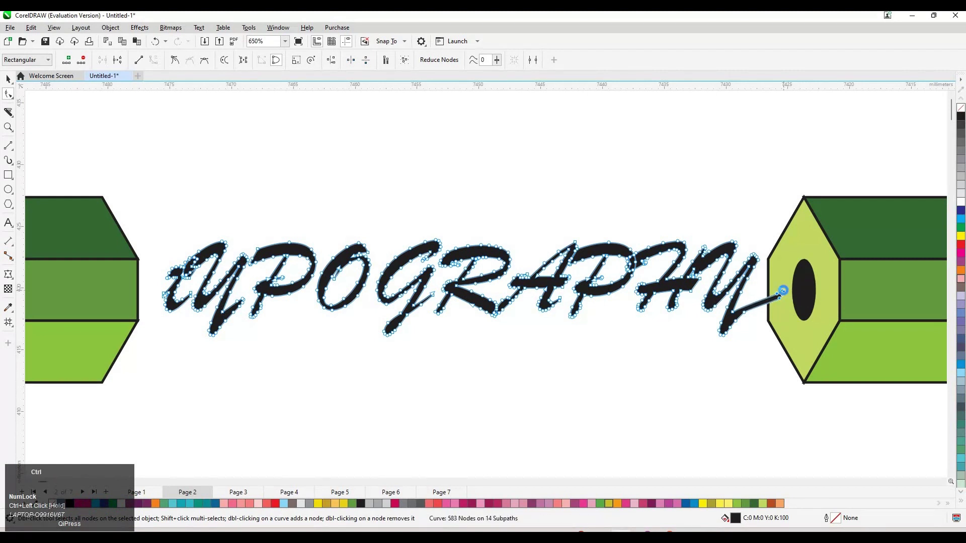
{"action": "key", "text": "ctrl+z"}
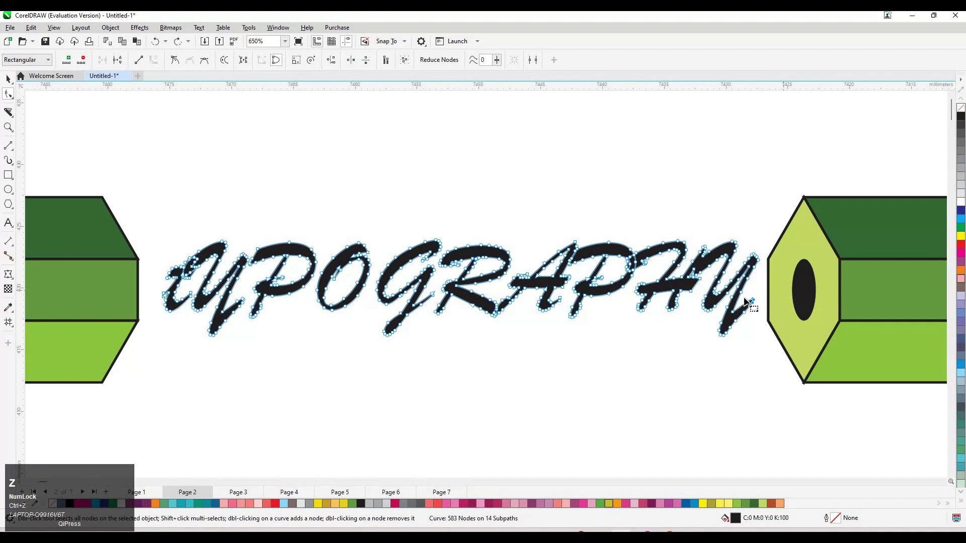
Stretch the final Y's tail by moving its end nodes onto the black lead core of the rear pencil section
{"action": "mouse_move", "coordinate": [748, 313]}
{"action": "left_mouse_down"}
{"action": "mouse_move", "coordinate": [737, 333]}
{"action": "mouse_move", "coordinate": [800, 291]}
{"action": "left_mouse_up"}
{"action": "key", "text": "ctrl+z"}
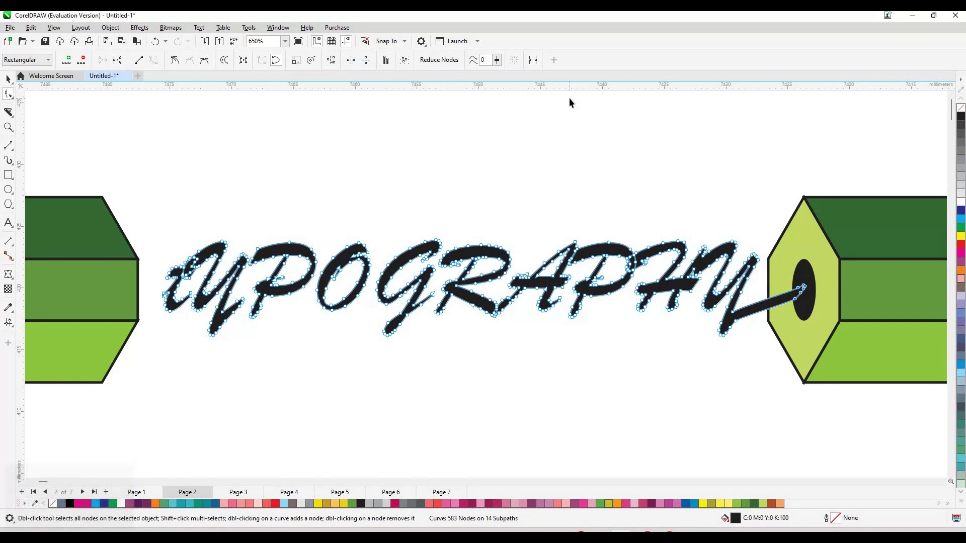
{"action": "key", "text": "space"}
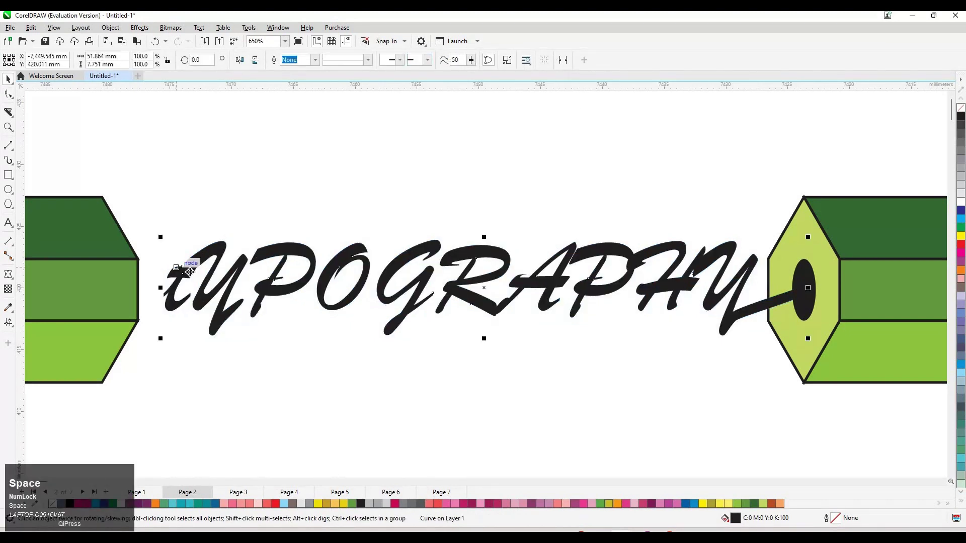
Try to stretch the initial t's outer end nodes into the front pencil section and undo the attempts
{"action": "left_click", "coordinate": [7, 113]}
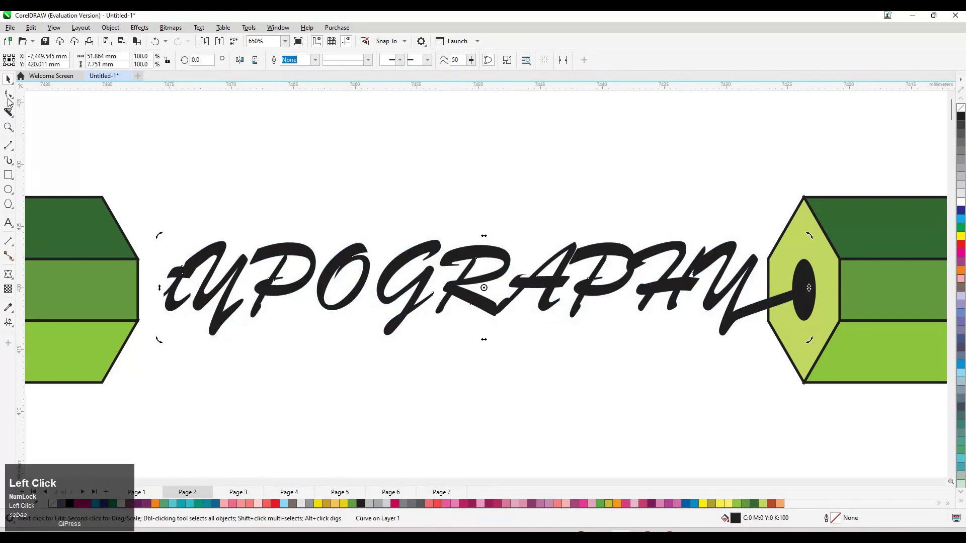
{"action": "left_click_drag", "start_coordinate": [154, 282], "coordinate": [133, 294]}
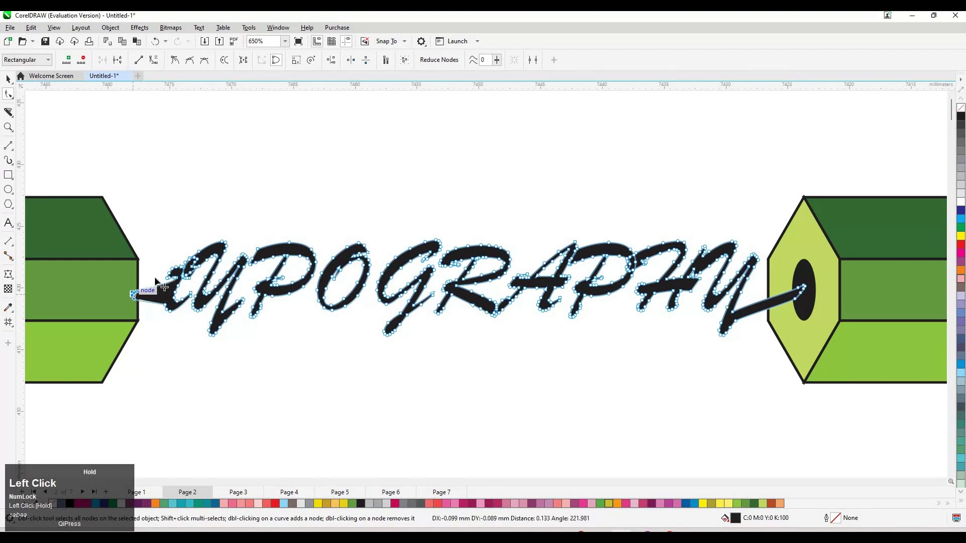
{"action": "left_click", "coordinate": [134, 297]}
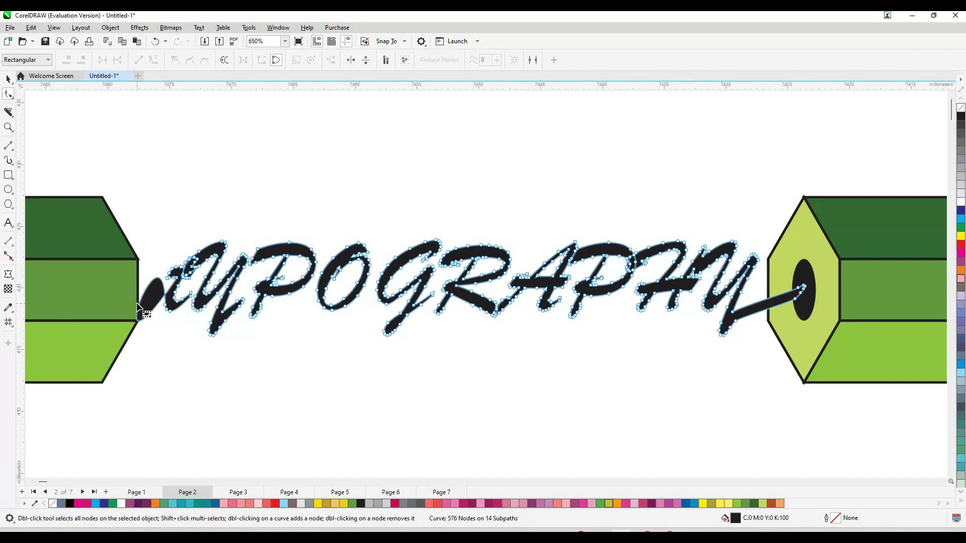
{"action": "key", "text": "ctrl+z"}
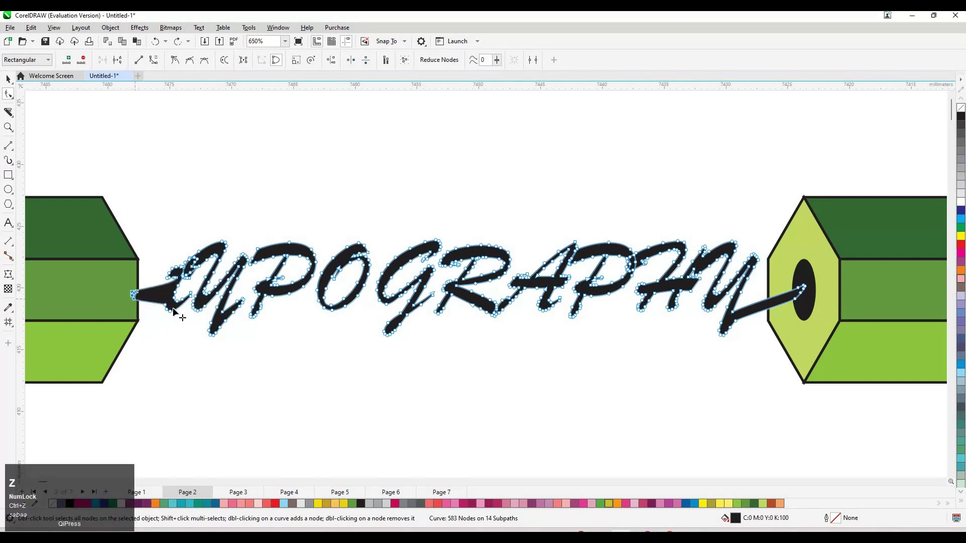
{"action": "left_click_drag", "start_coordinate": [134, 296], "coordinate": [169, 306]}
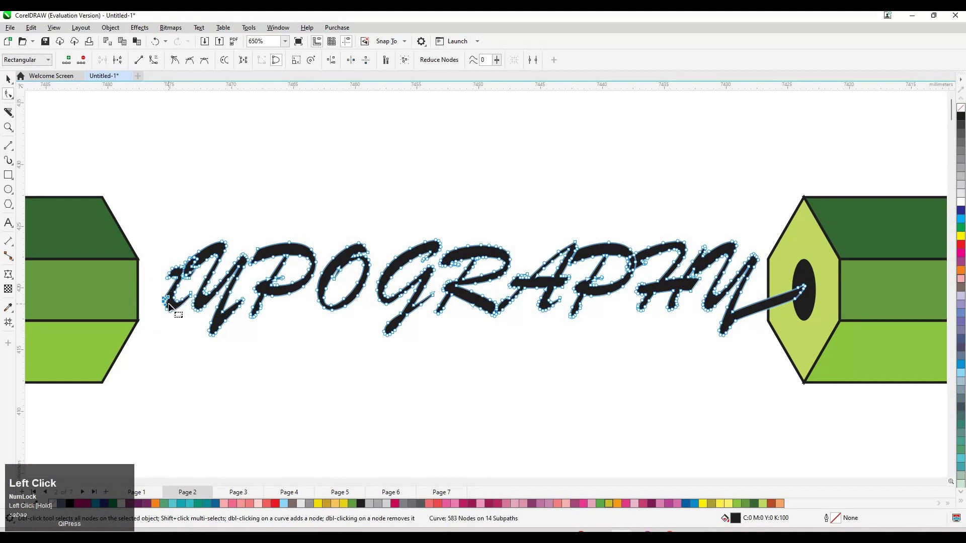
{"action": "key", "text": "ctrl+z"}
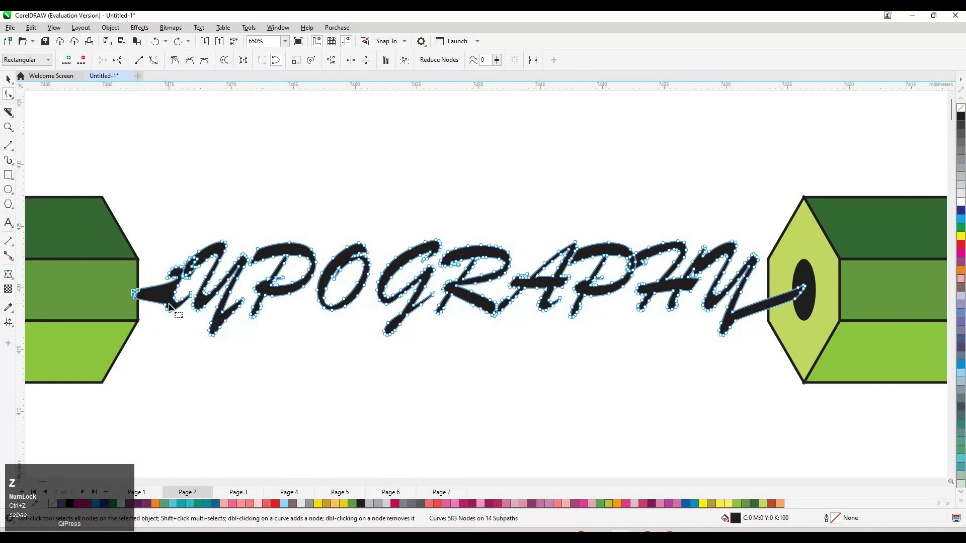
{"action": "key", "text": "ctrl+z"}
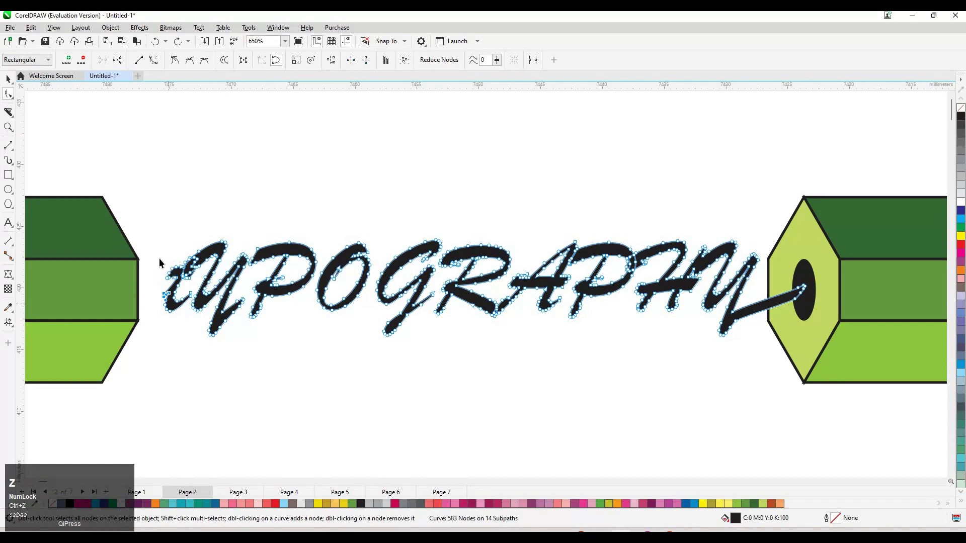
Stretch the outer end of the initial t into a thin stroke overlapping the front pencil section's green body
{"action": "key", "text": "space"}
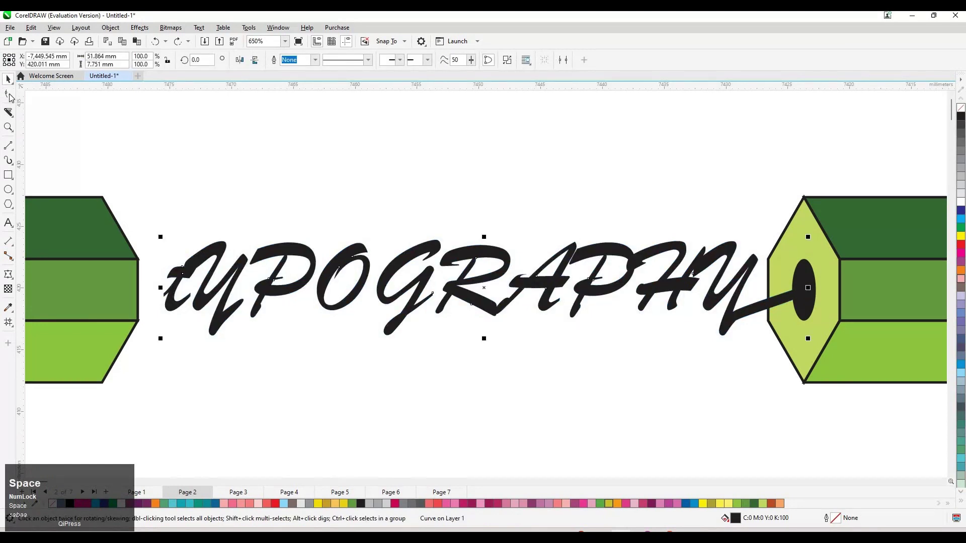
{"action": "left_click", "coordinate": [9, 95]}
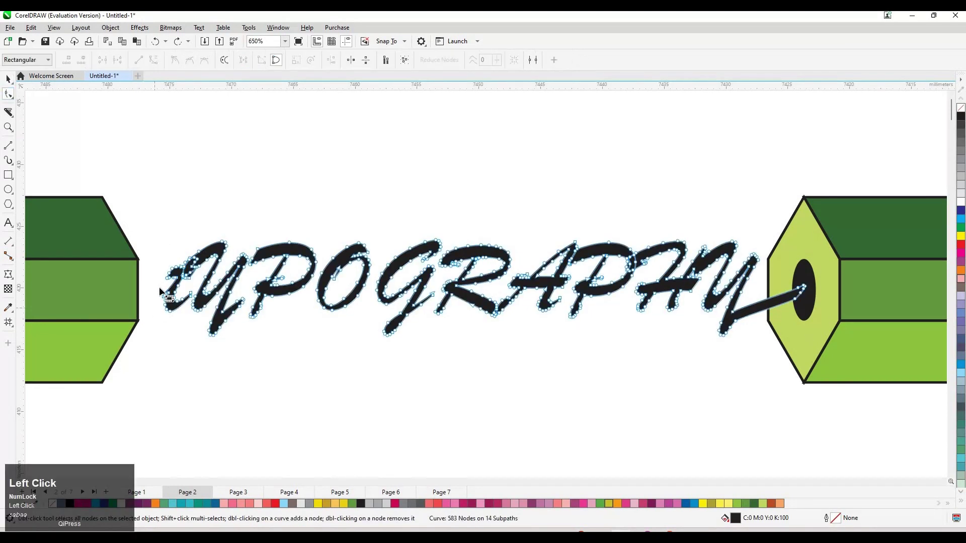
{"action": "left_click_drag", "start_coordinate": [159, 292], "coordinate": [130, 304]}
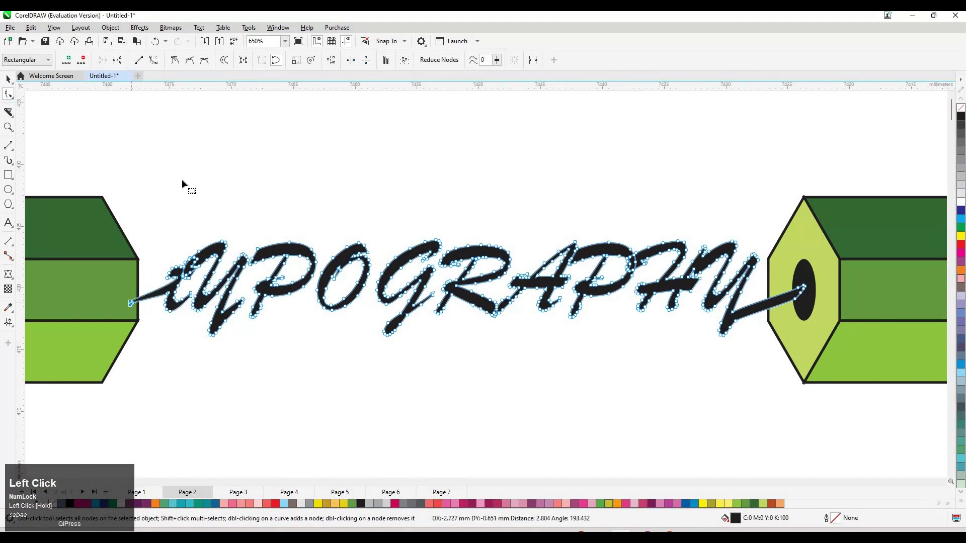
{"action": "key", "text": "space"}
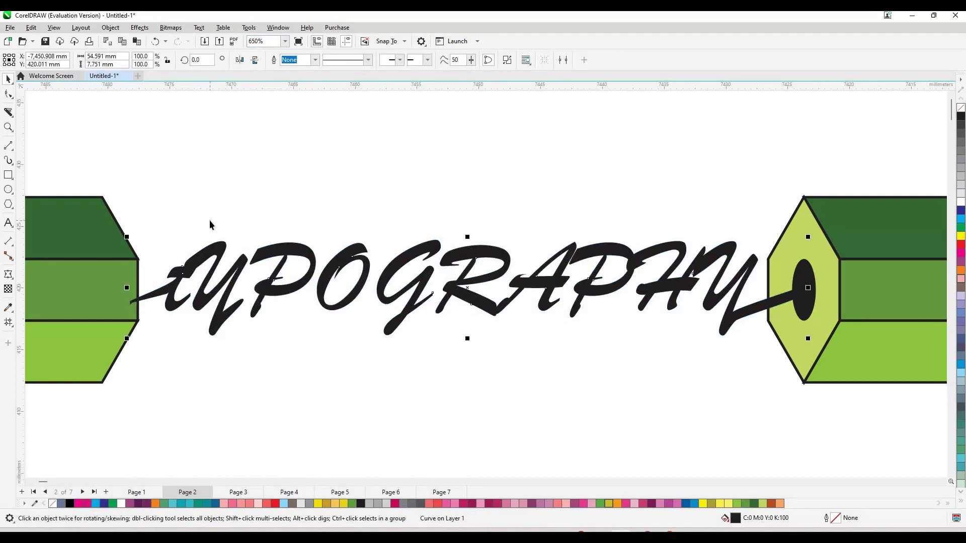
Select all eight objects of the rear pencil section and nudge them slightly towards the lettering so the core covers the Y's tail end
{"action": "key", "text": "F4"}
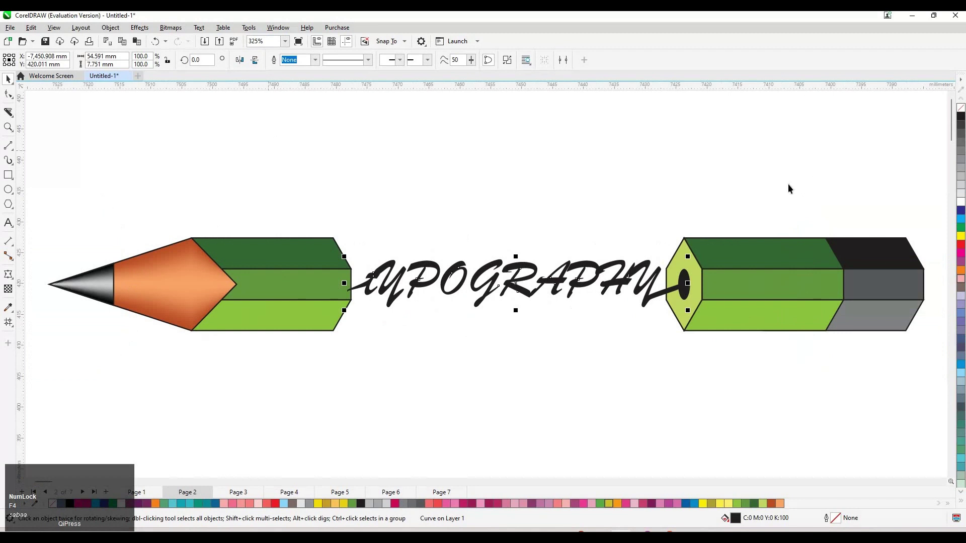
{"action": "left_click", "coordinate": [660, 224]}
{"action": "mouse_move", "coordinate": [659, 223]}
{"action": "left_mouse_down"}
{"action": "mouse_move", "coordinate": [710, 302]}
{"action": "mouse_move", "coordinate": [894, 355]}
{"action": "mouse_move", "coordinate": [951, 355]}
{"action": "left_mouse_up"}
{"action": "key", "text": "Left"}
{"action": "key", "text": "Left"}
{"action": "key", "text": "Left"}
{"action": "key", "text": "Left"}
{"action": "key", "text": "Left"}
{"action": "key", "text": "Left"}
{"action": "key", "text": "Left"}
{"action": "key", "text": "Left"}
{"action": "key", "text": "Left"}
{"action": "key", "text": "Left"}
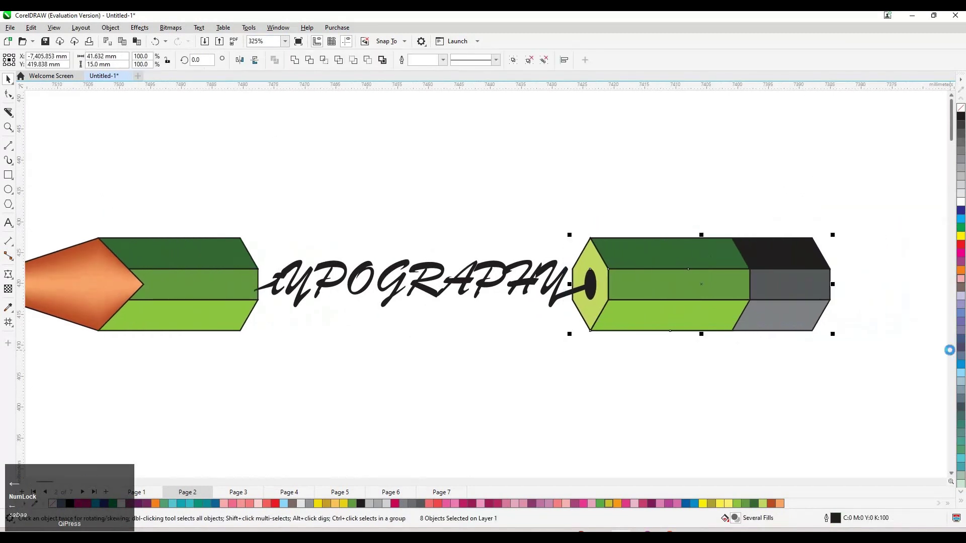
{"action": "key", "text": "Right"}
{"action": "key", "text": "Right"}
{"action": "key", "text": "Right"}
{"action": "key", "text": "Right"}
{"action": "key", "text": "Right"}
{"action": "key", "text": "Right"}
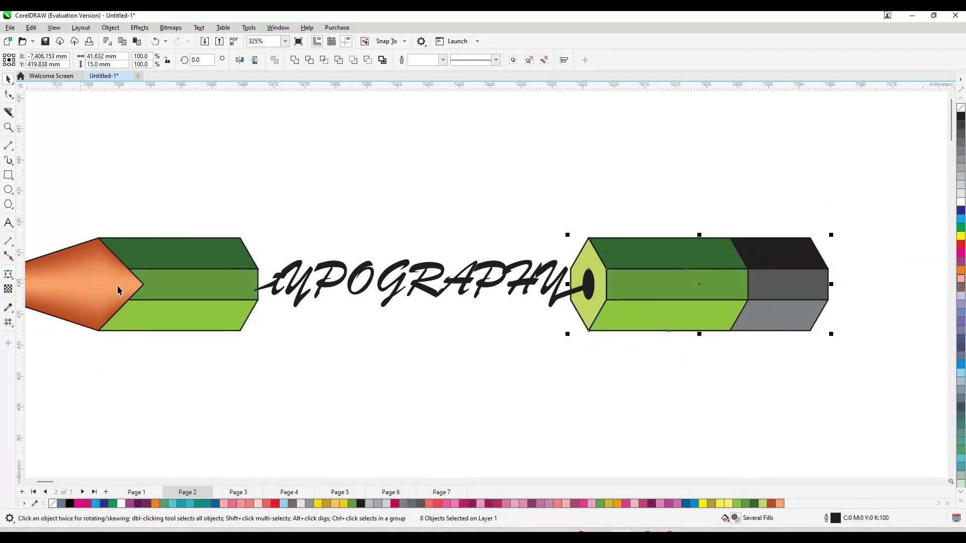
Send the orange mesh-filled wood cone behind the green faces of the front pencil section
{"action": "key", "text": "F4"}
{"action": "left_click", "coordinate": [137, 287]}
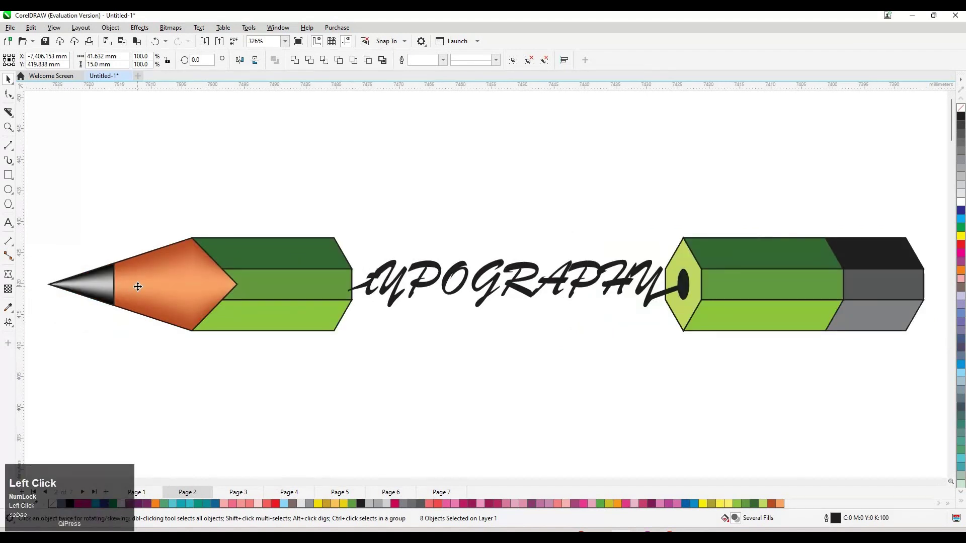
{"action": "key", "text": "shift+Page_Down"}
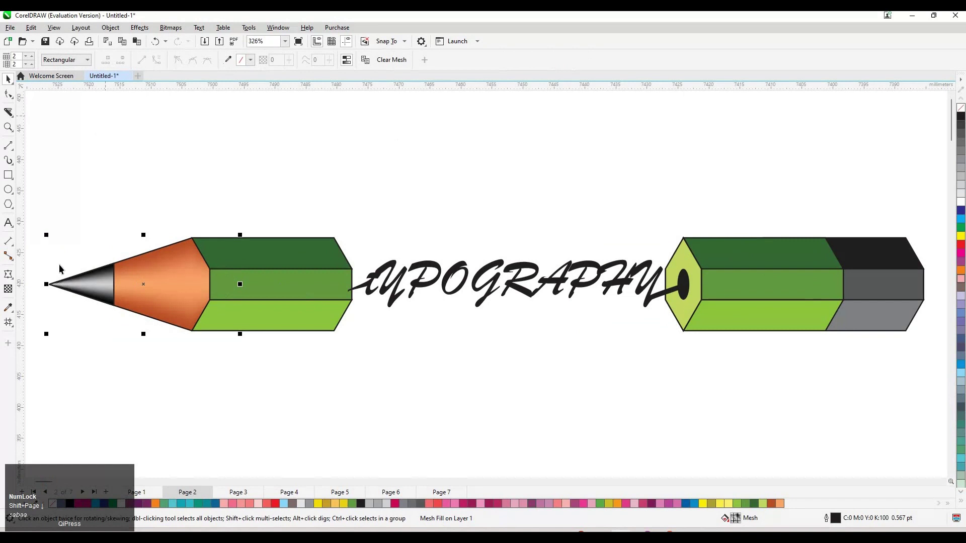
Bring the whole front pencil section in front of the lettering so it covers the t's extended stroke
{"action": "left_click_drag", "start_coordinate": [42, 237], "coordinate": [358, 373]}
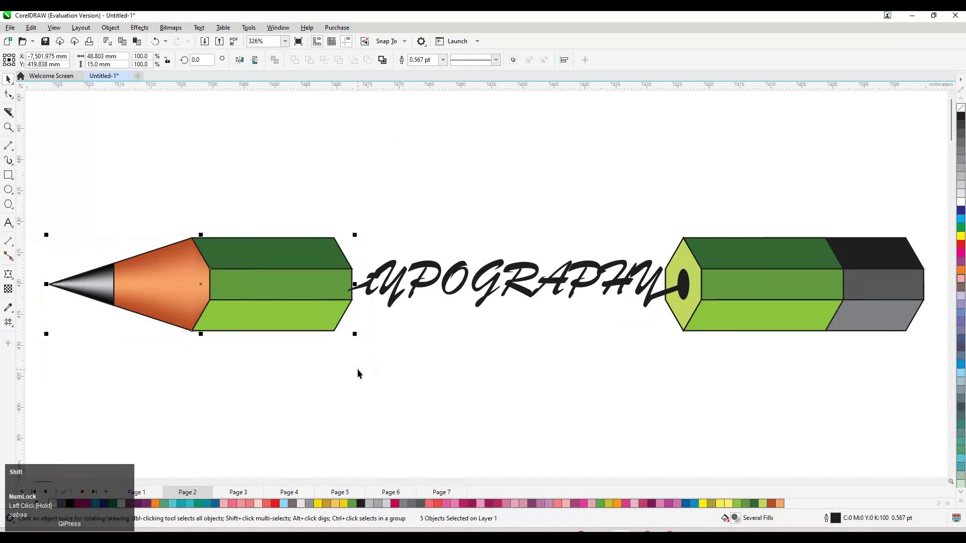
{"action": "key", "text": "shift+Page_Up"}
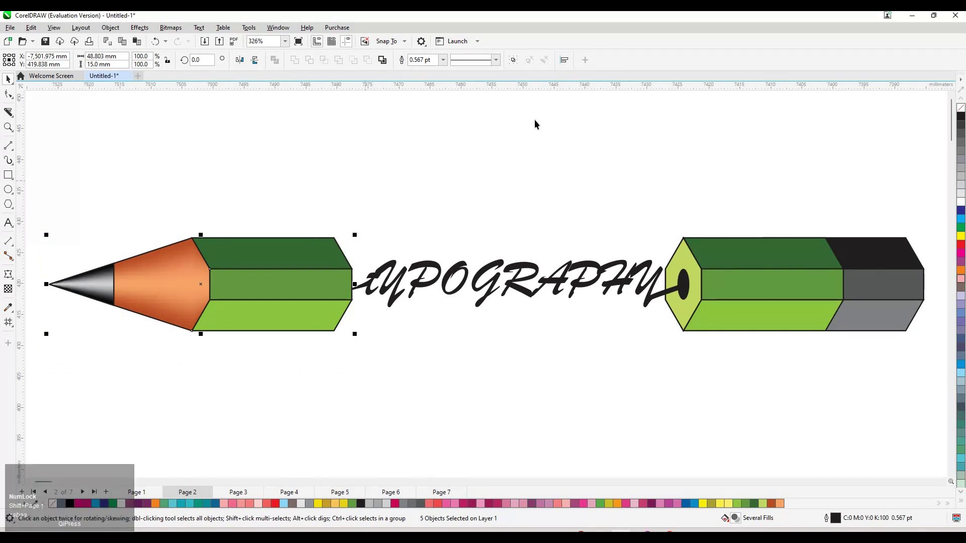
{"action": "left_click", "coordinate": [304, 234]}
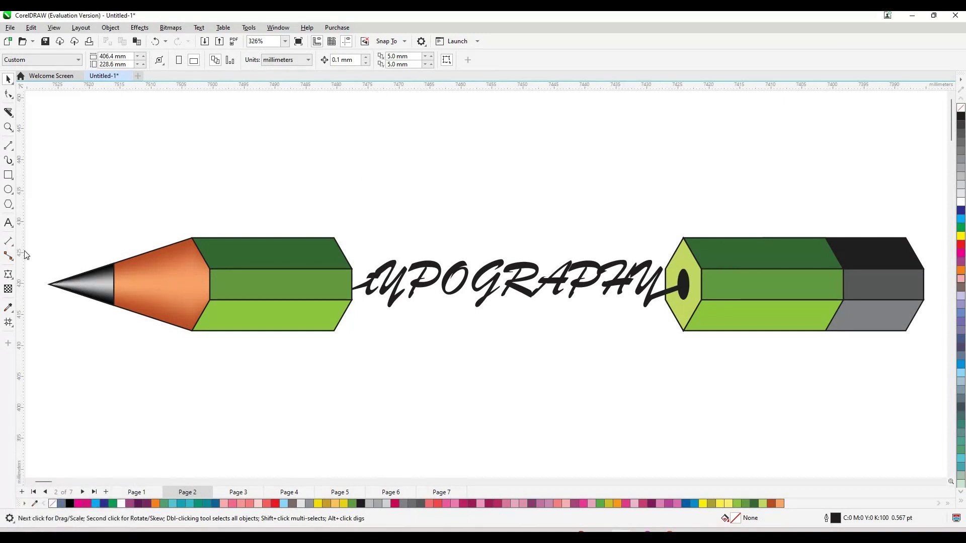
Remove the outline from every object in the pencil artwork and clear the selection
{"action": "key", "text": "ctrl+a"}
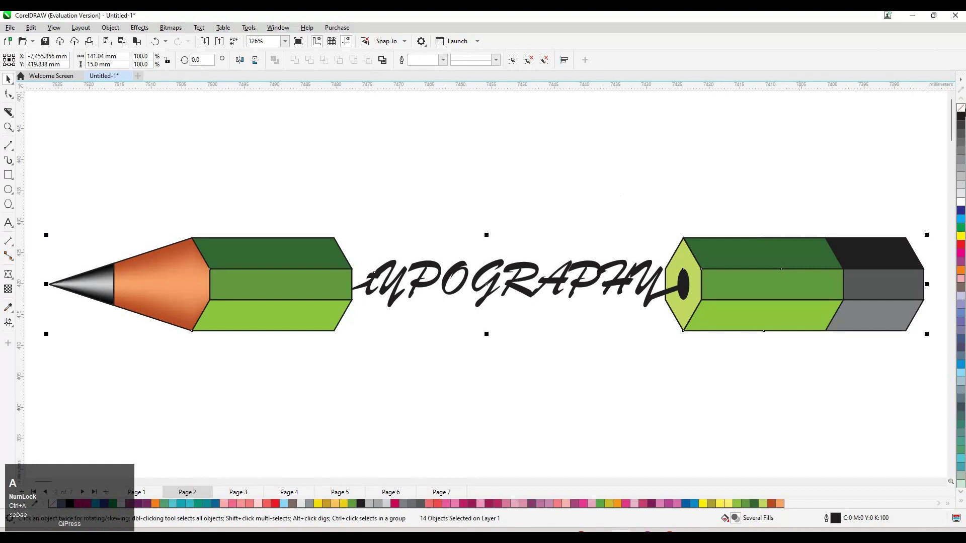
{"action": "right_click", "coordinate": [961, 107]}
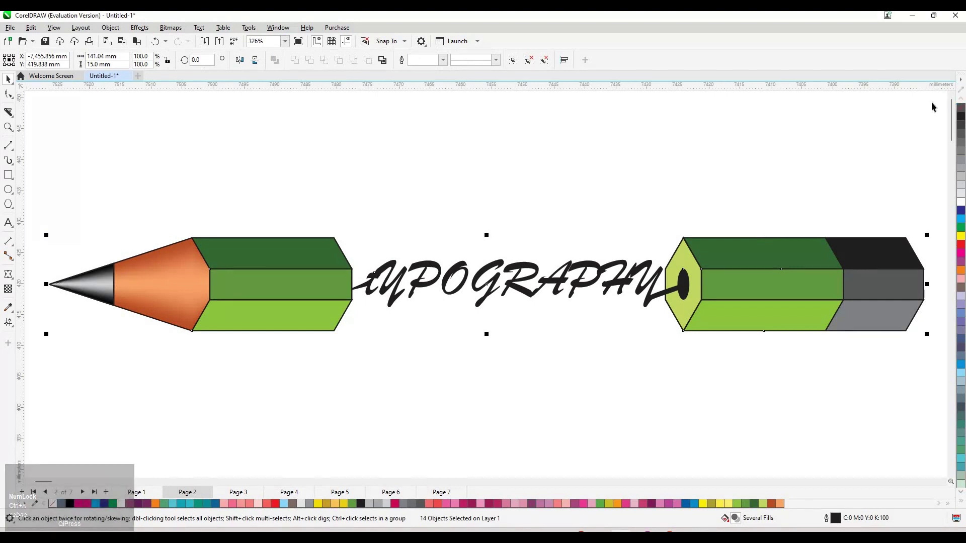
{"action": "left_click", "coordinate": [534, 172]}
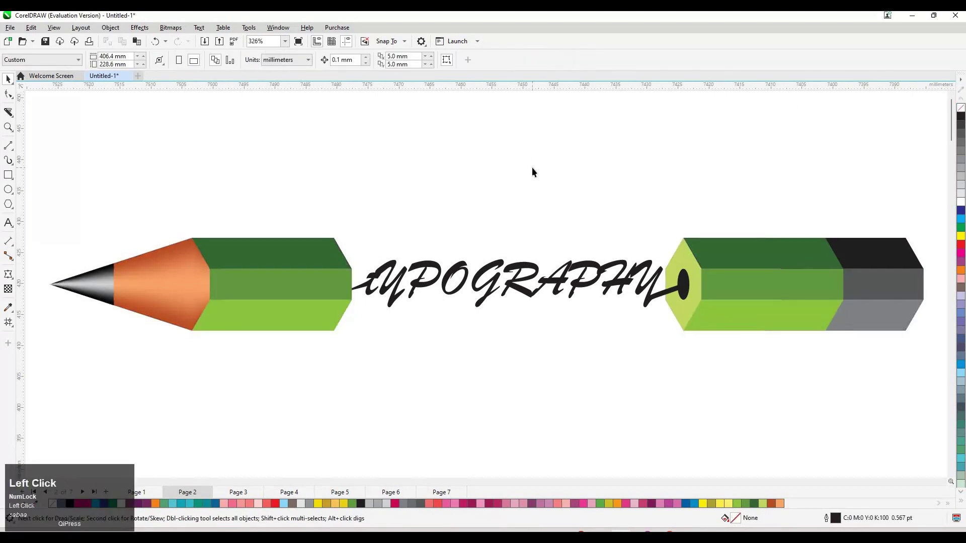